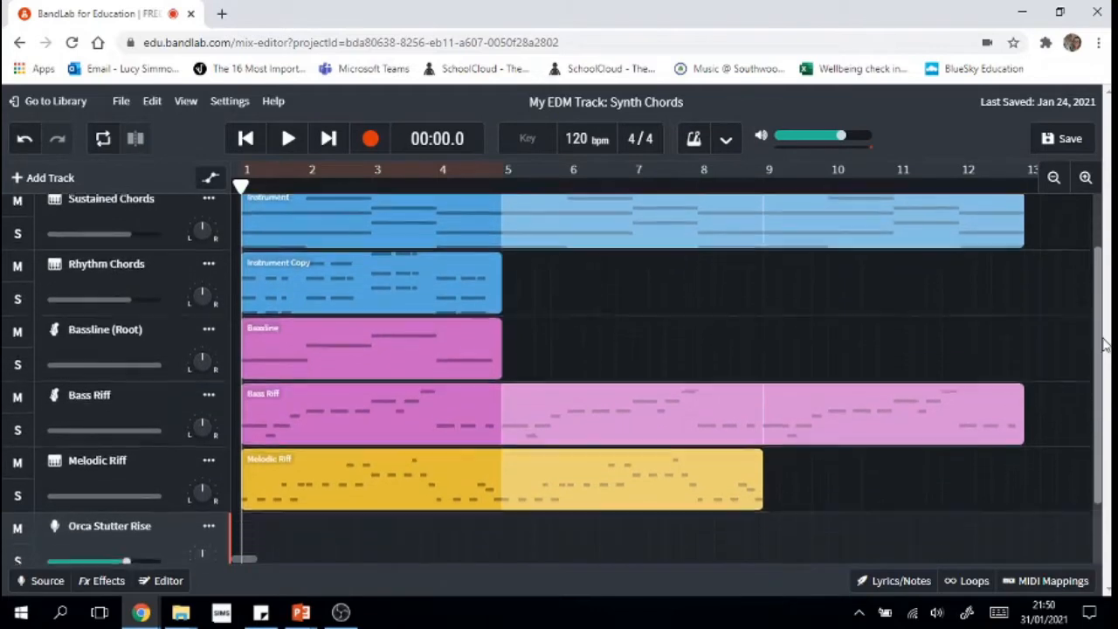
Step: Extend the Rhythm Chords, Bassline (Root) and Melodic Riff loops to the end of bar 12, matching the other tracks
scroll(1101, 297, up, 2)
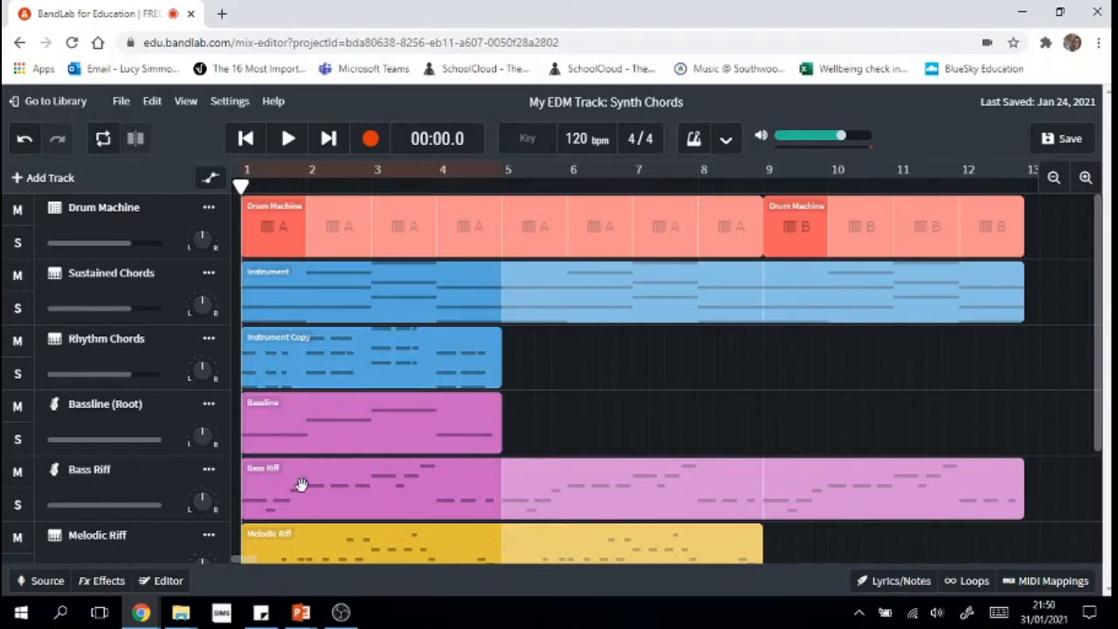
scroll(1083, 349, down, 1)
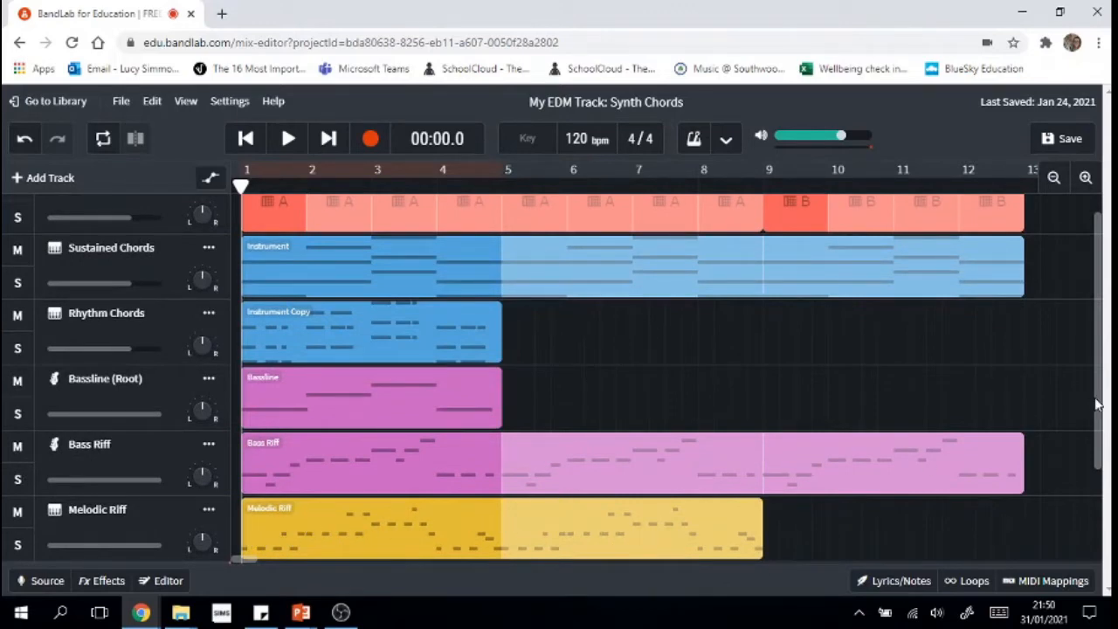
scroll(1099, 405, up, 2)
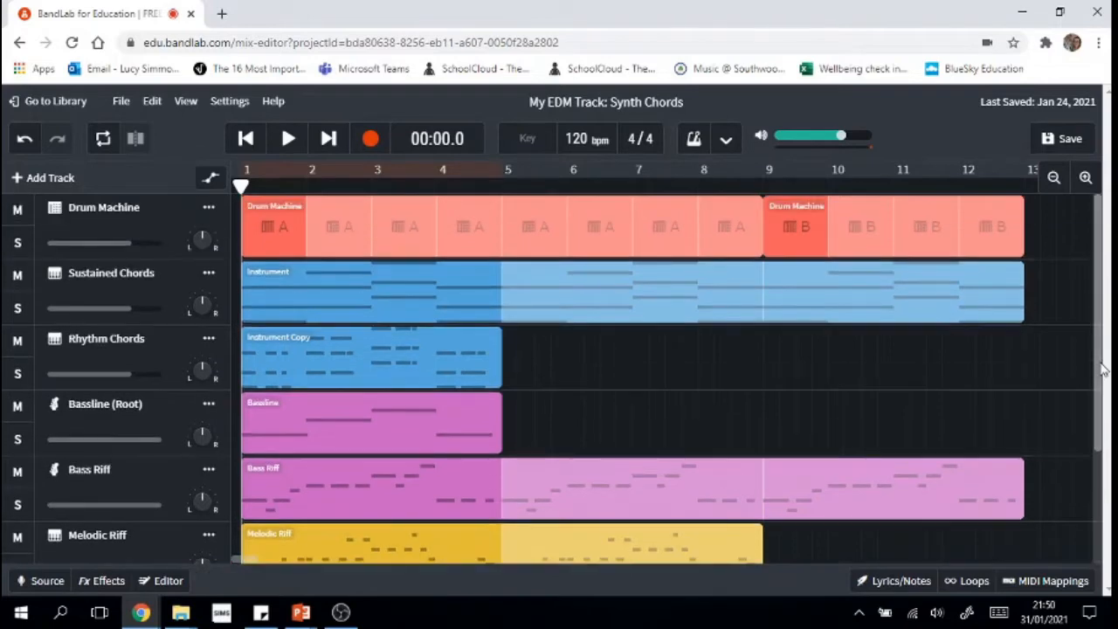
click(495, 354)
drag(498, 338, 1018, 339)
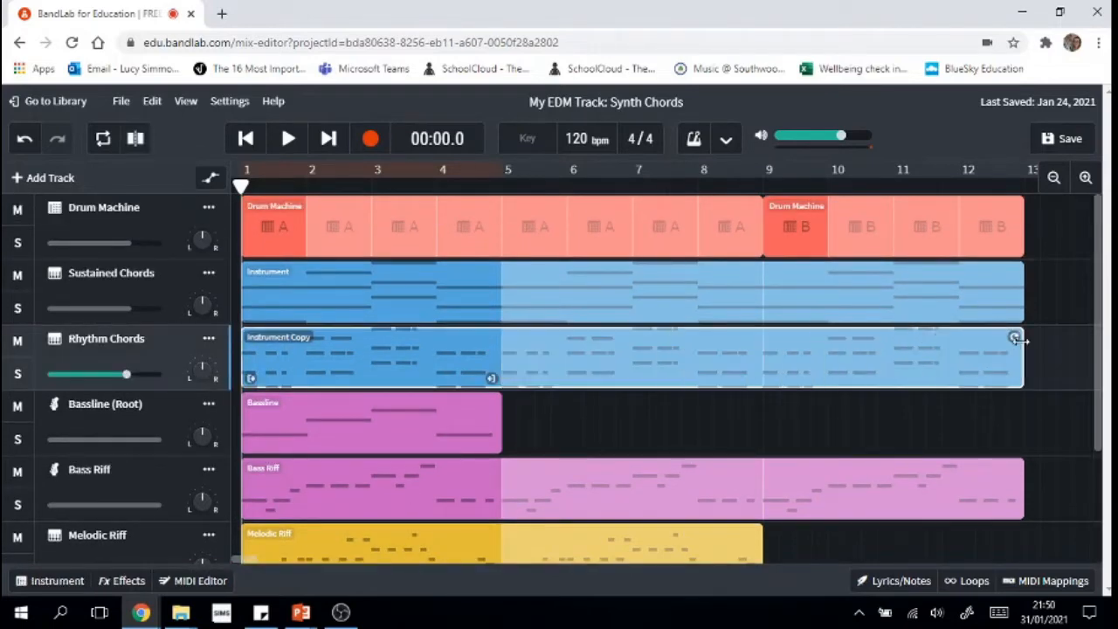
click(492, 420)
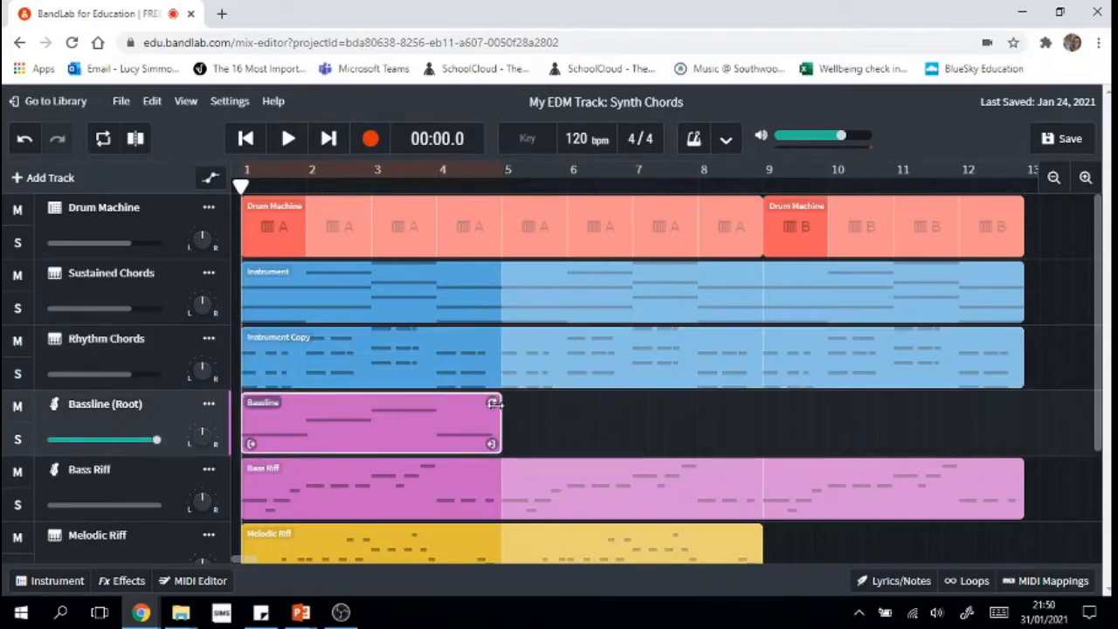
drag(494, 403, 1014, 406)
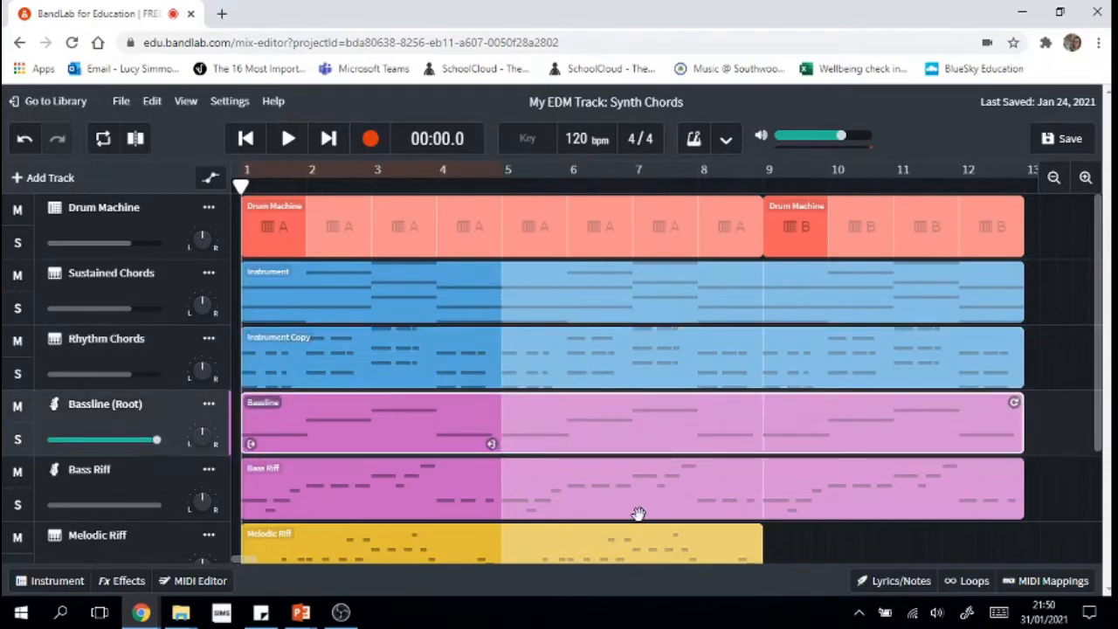
click(716, 545)
drag(754, 532, 1015, 535)
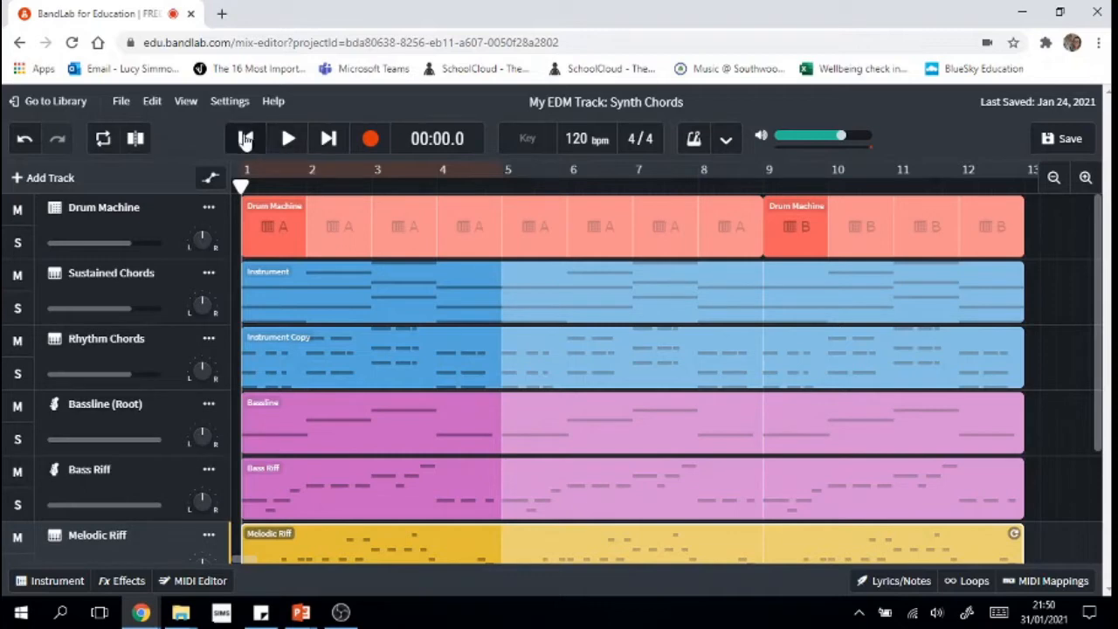
Step: Play the whole arrangement from the beginning and pause once the last regions have finished
click(289, 139)
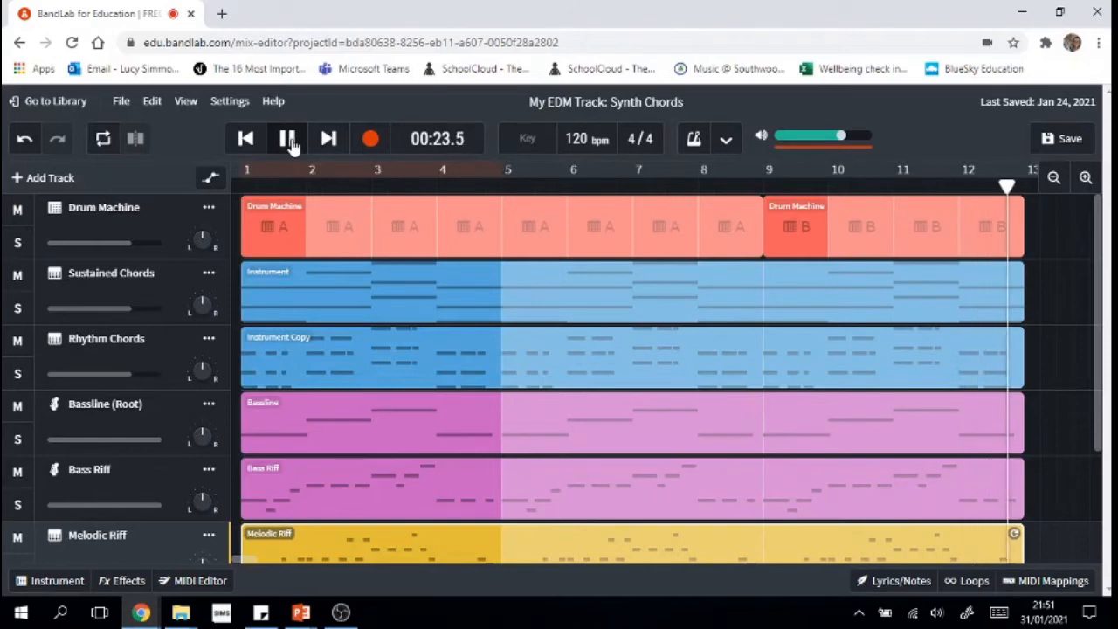
click(290, 141)
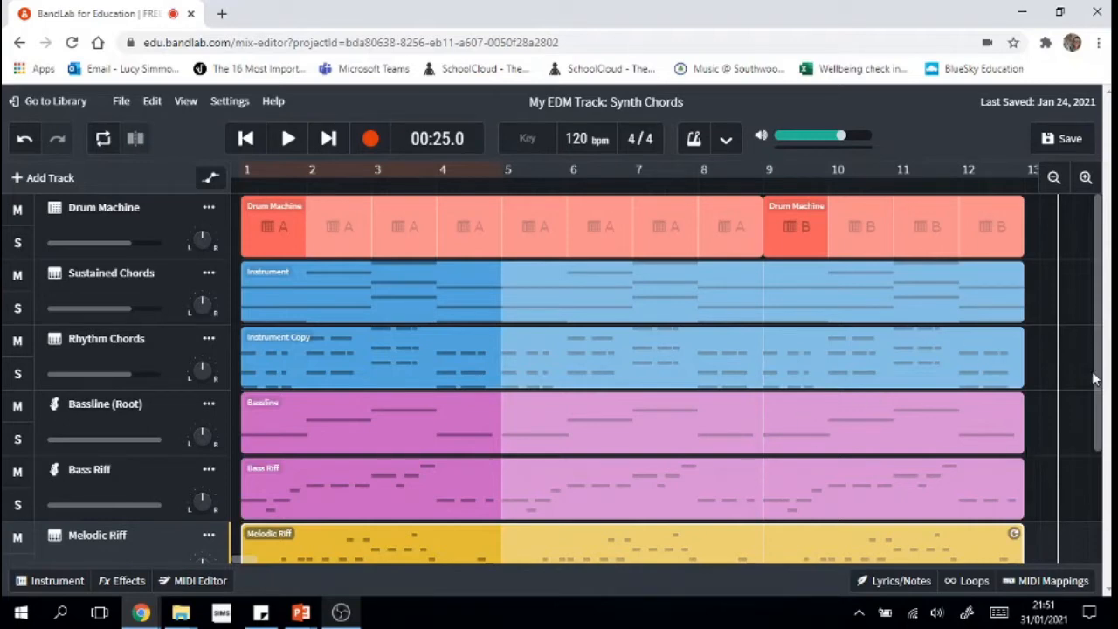
Step: Shorten the Sustained Chords and Rhythm Chords loops to a single four-bar pass ending at bar 5
click(891, 298)
drag(1016, 276, 493, 294)
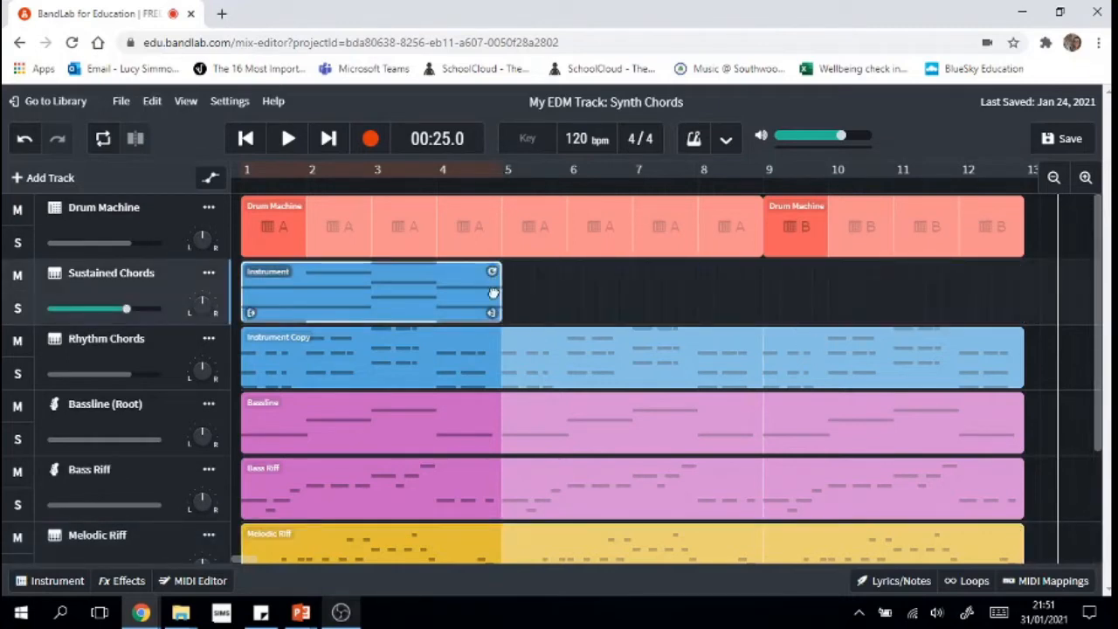
click(958, 357)
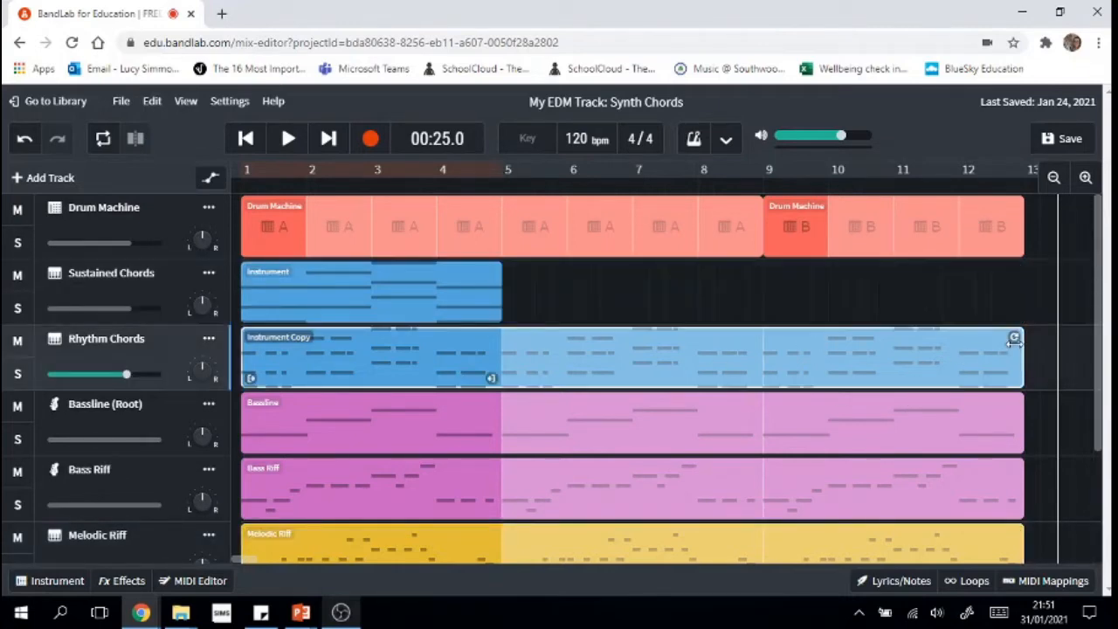
drag(1018, 344, 457, 369)
Step: Shorten the Bassline (Root), Bass Riff and Melodic Riff loops to a single four-bar pass ending at bar 5
click(980, 431)
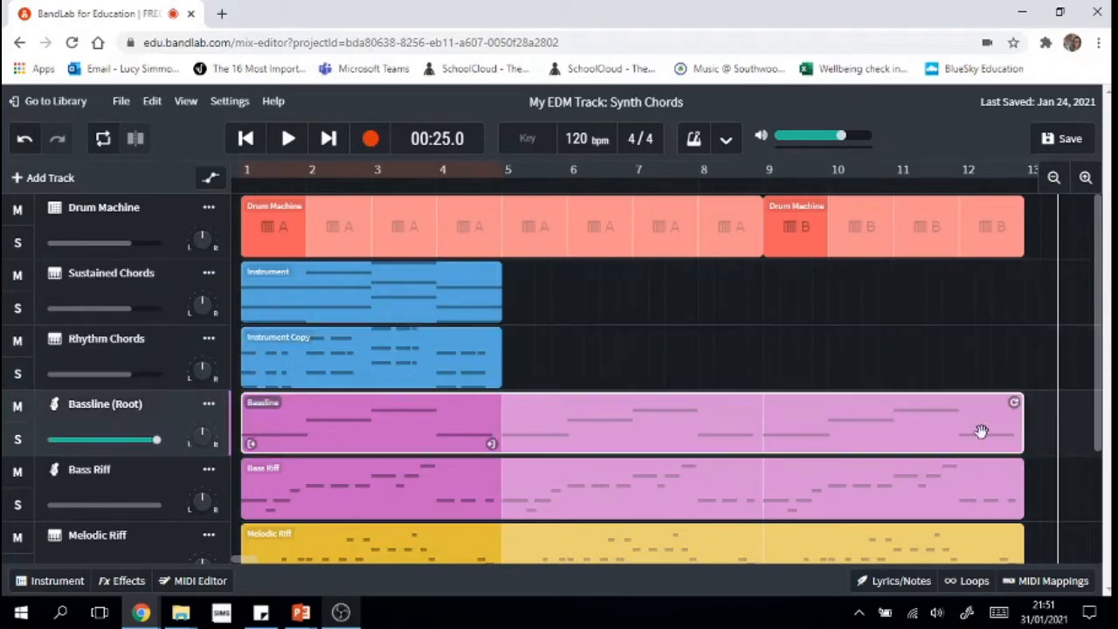
drag(1019, 408, 470, 434)
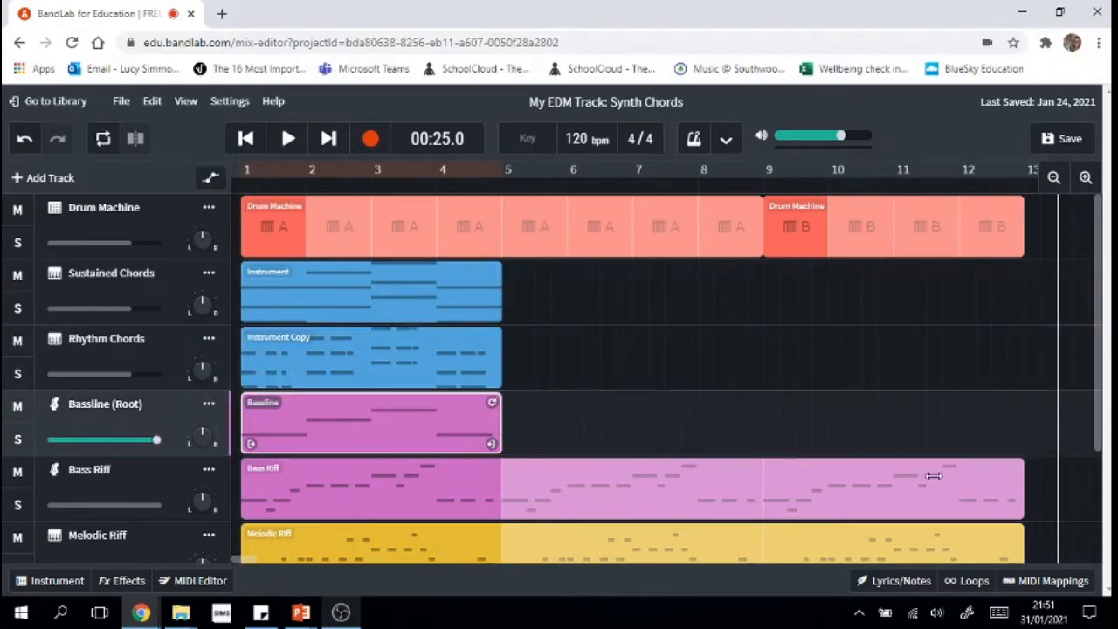
click(978, 463)
drag(1016, 468, 485, 503)
click(1005, 536)
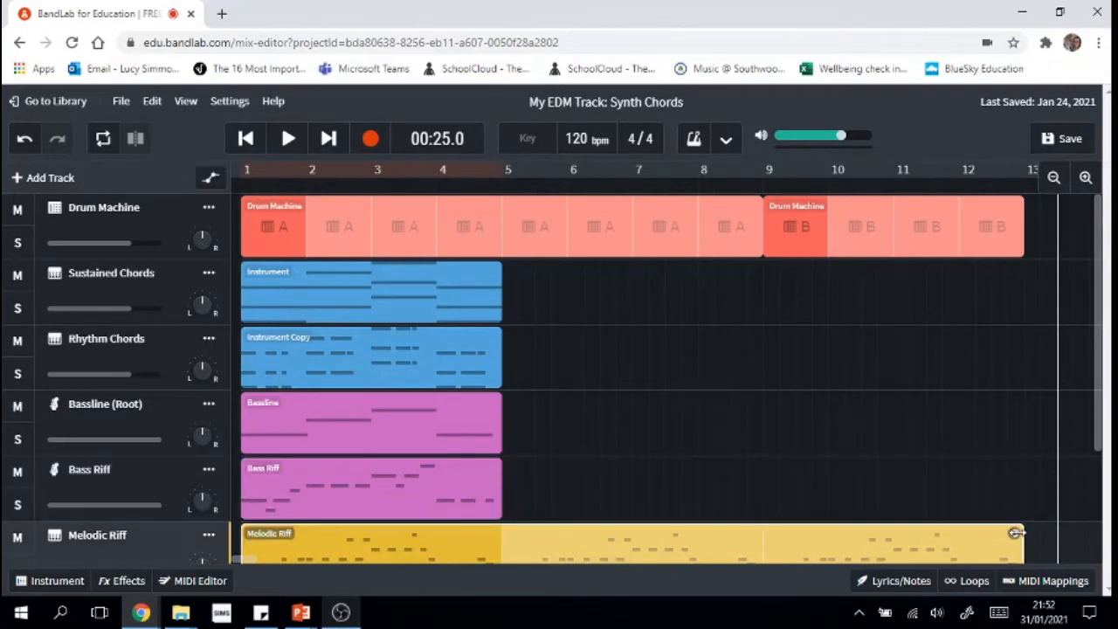
drag(1016, 532, 490, 533)
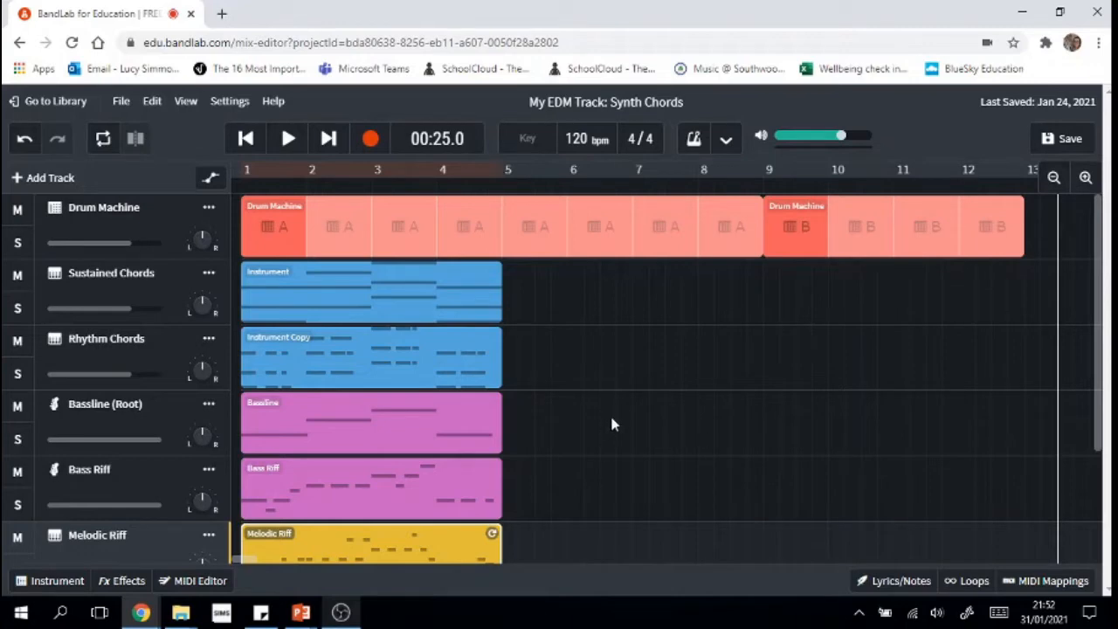
Step: Shorten the Drum Machine pattern A loop to four bars ending at bar 5
click(1053, 179)
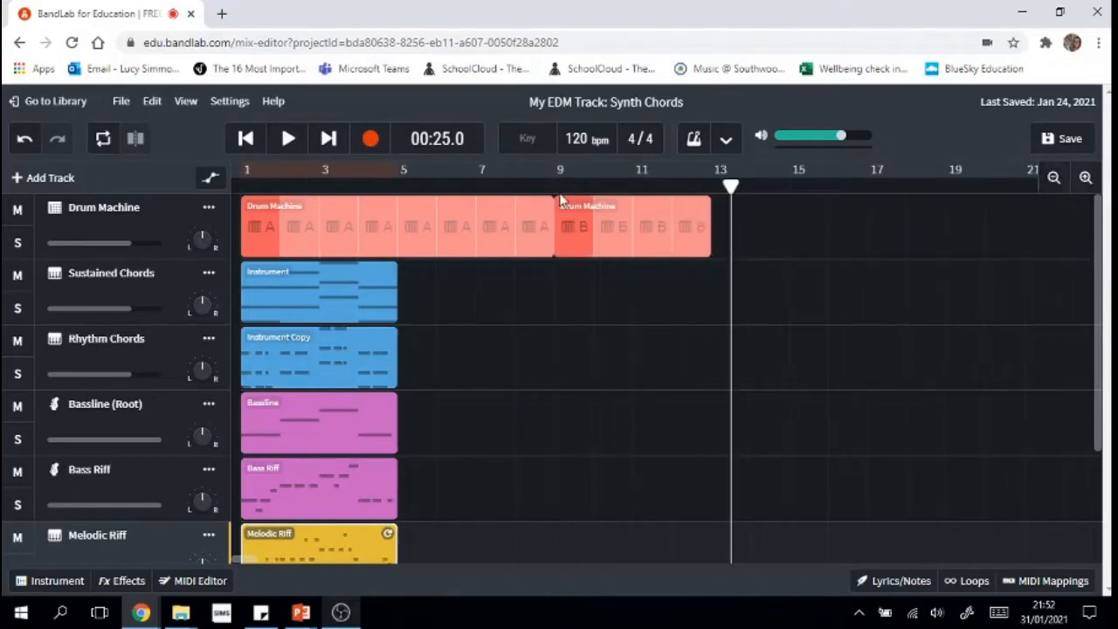
click(522, 228)
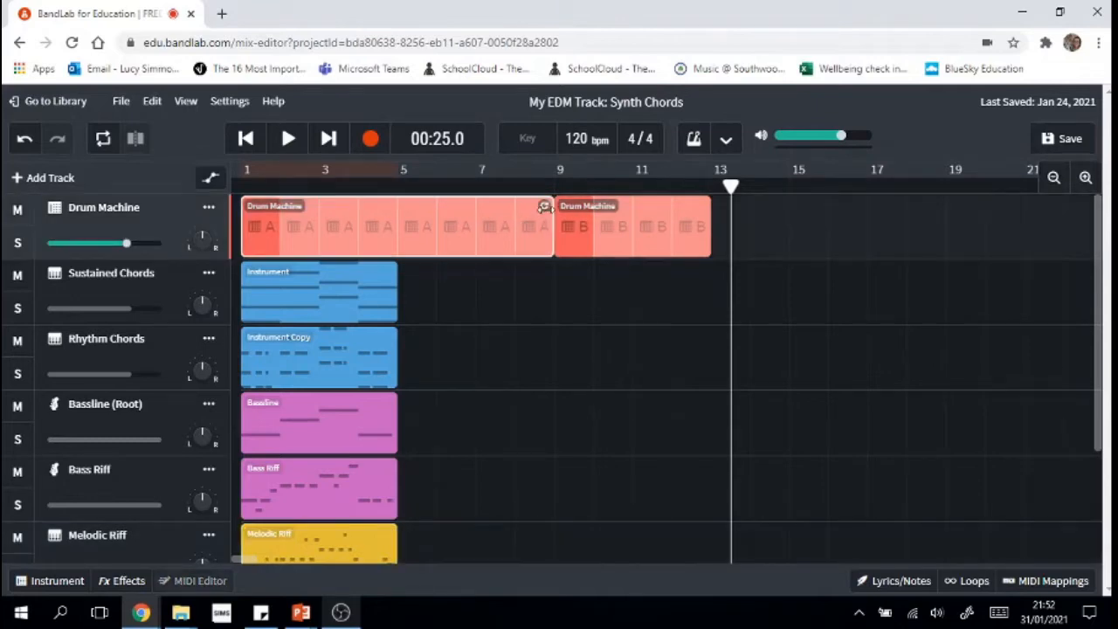
drag(544, 207, 386, 207)
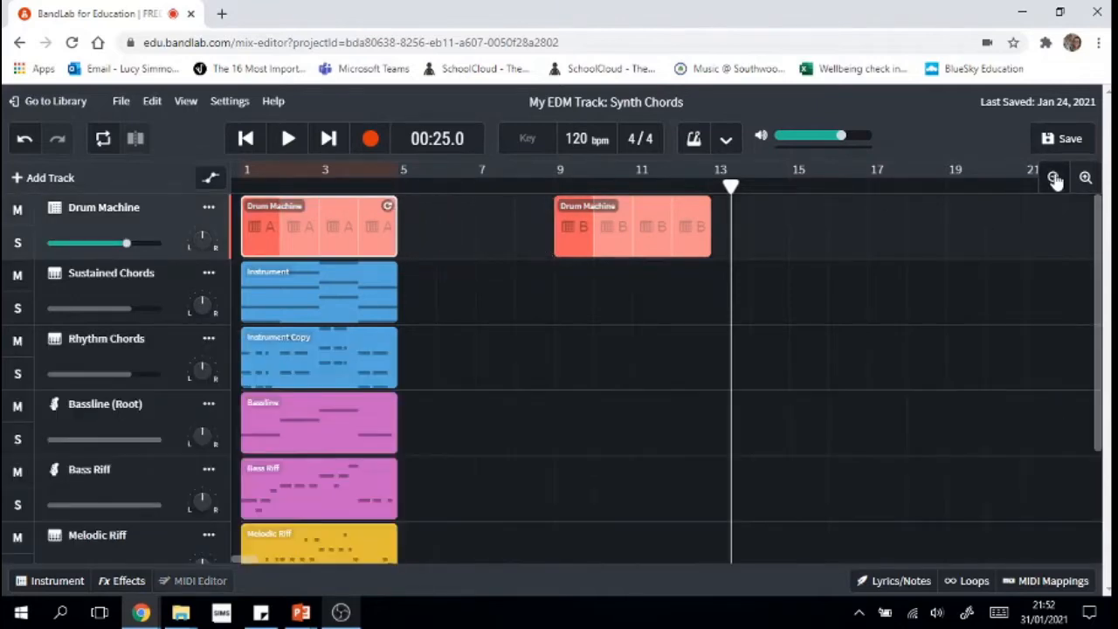
Step: Delete the empty Orca Stutter Rise track
click(1054, 177)
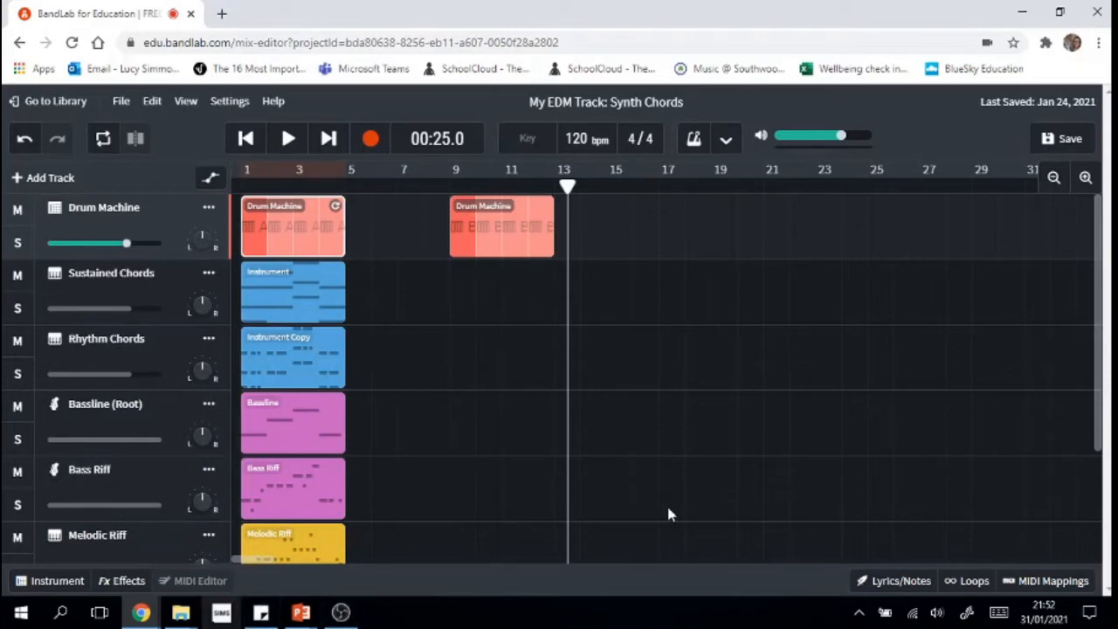
scroll(1103, 371, down, 2)
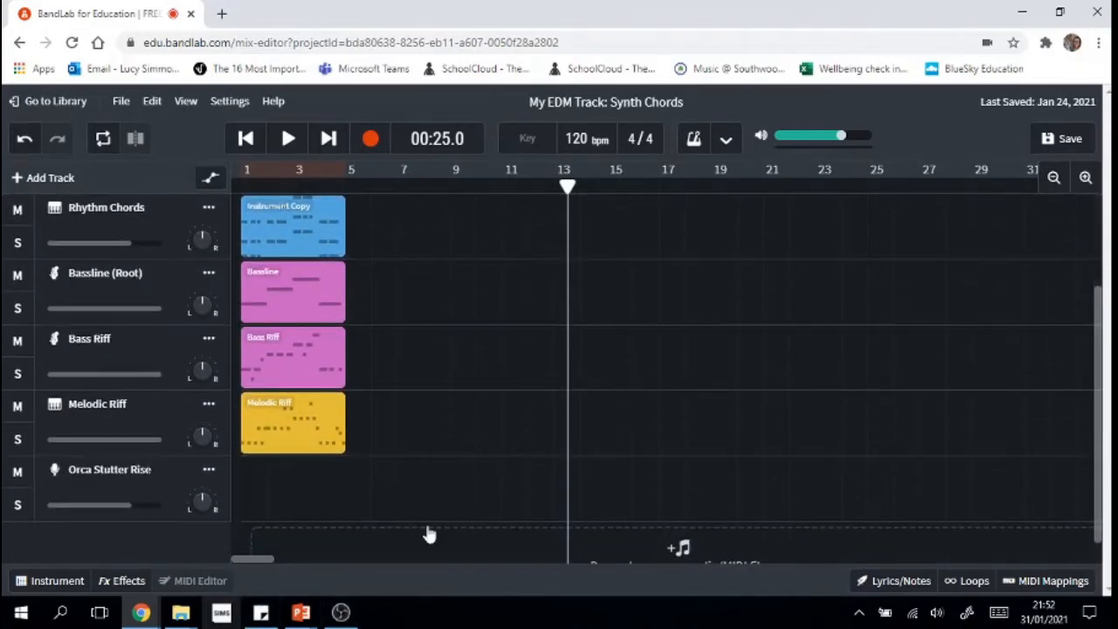
click(209, 476)
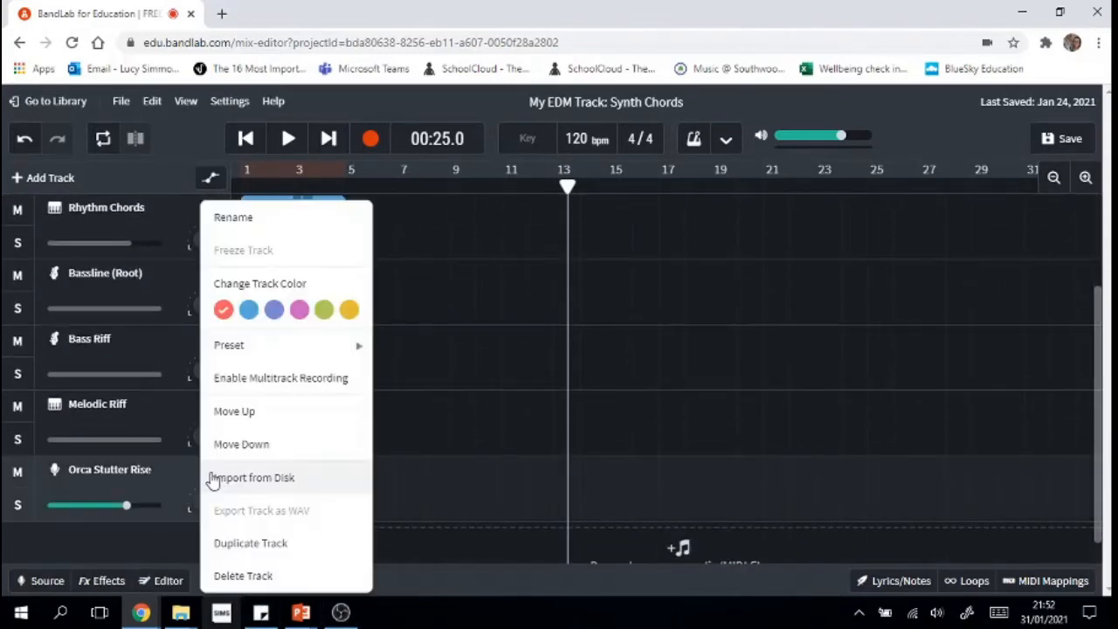
click(247, 577)
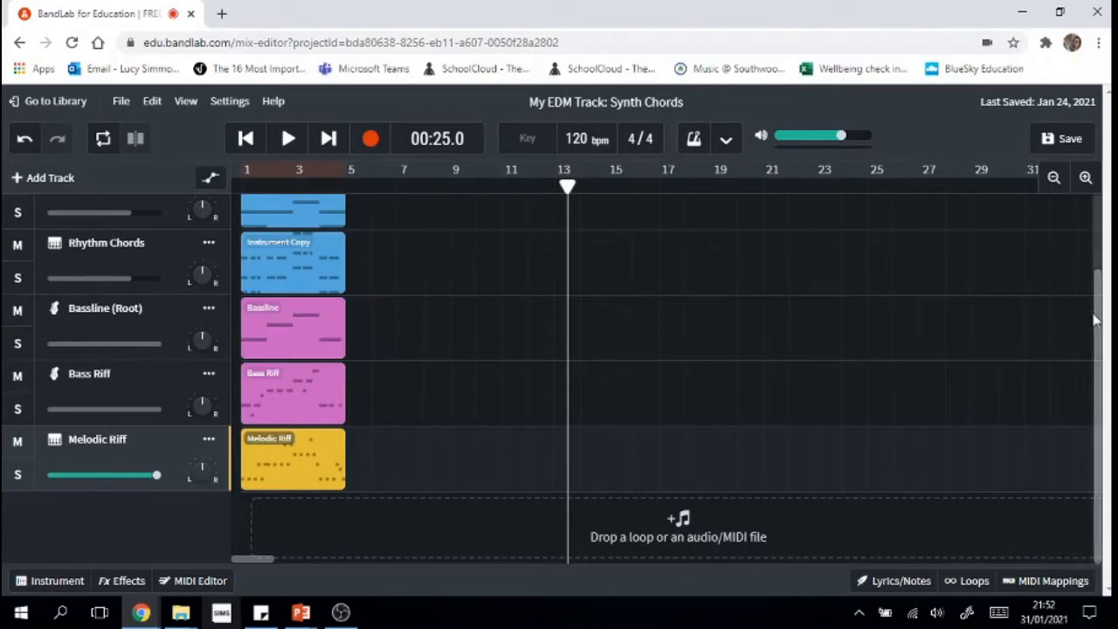
Step: Move the Drum Machine pattern B region to about bar 27 and the Melodic Riff region to about bar 26
drag(1103, 288, 1106, 184)
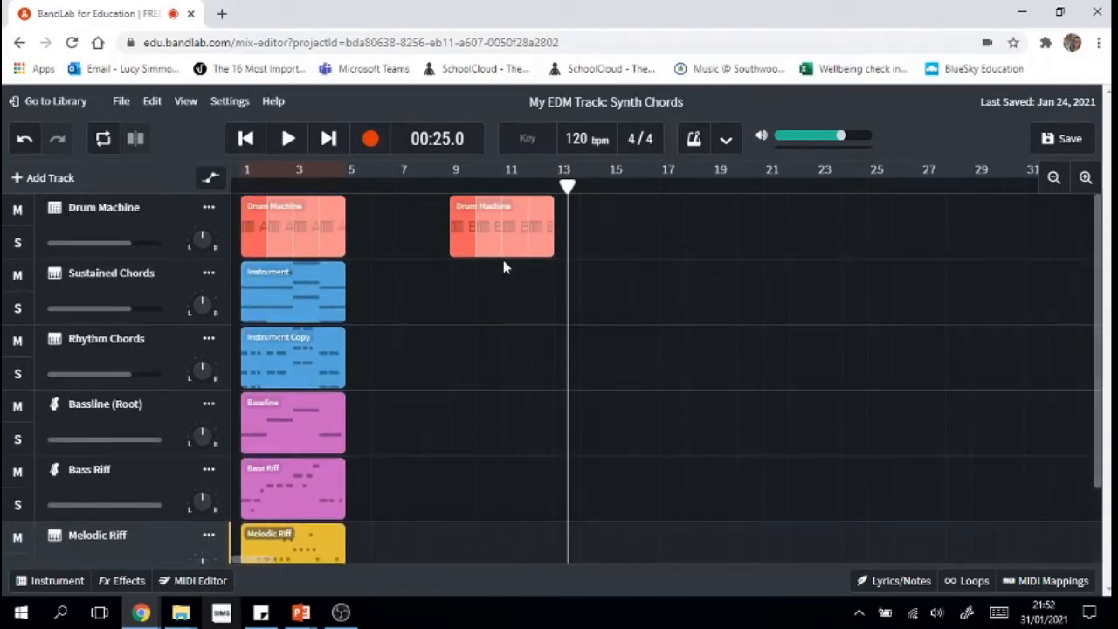
drag(480, 224, 950, 207)
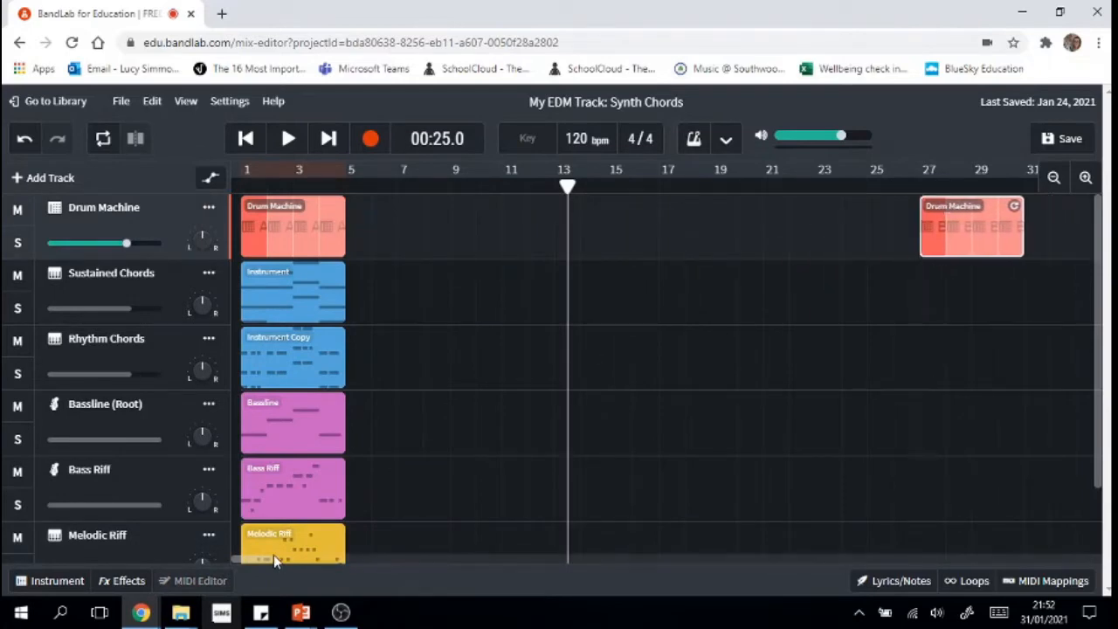
drag(325, 545, 985, 432)
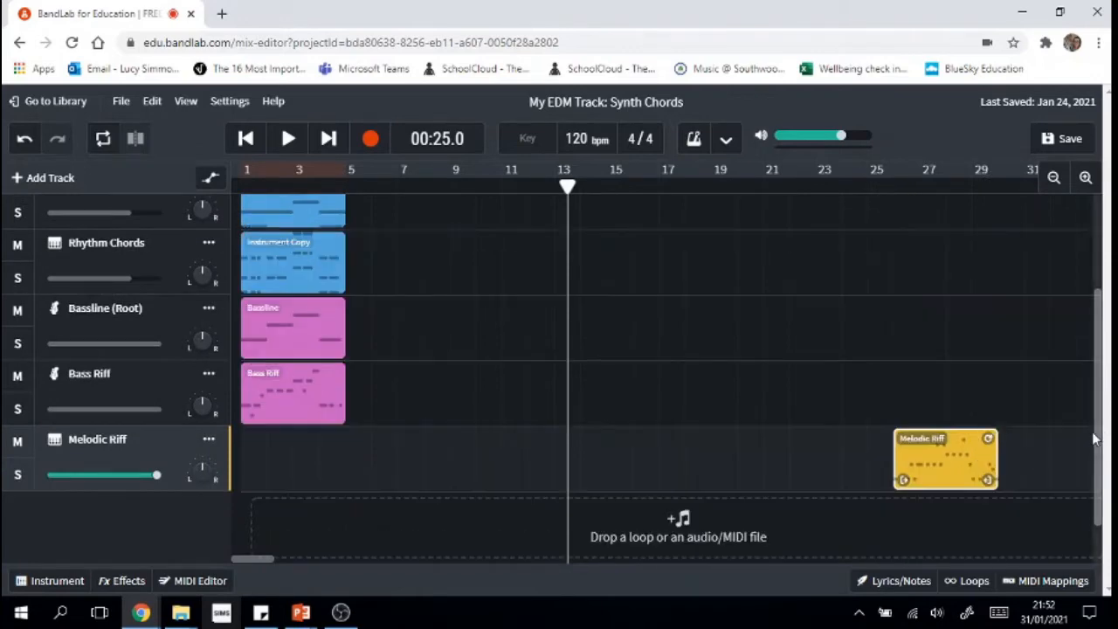
Step: Move the Drum Machine pattern A, Rhythm Chords, Bassline and Bass Riff regions to about bars 6–7, leaving only Sustained Chords at the start
drag(1100, 413, 1106, 310)
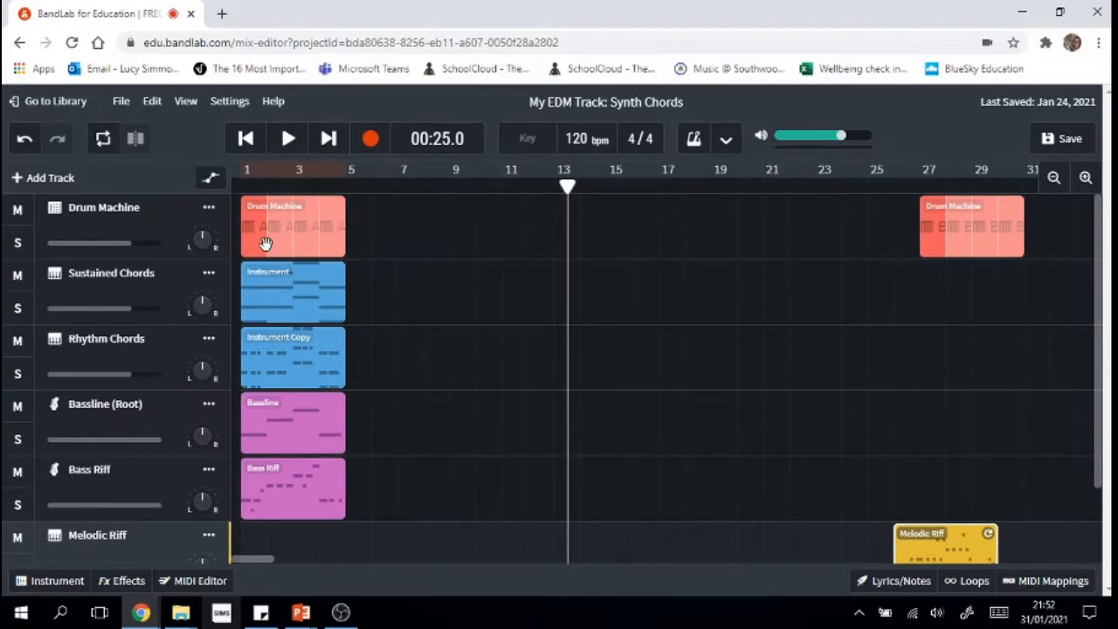
drag(256, 236, 383, 230)
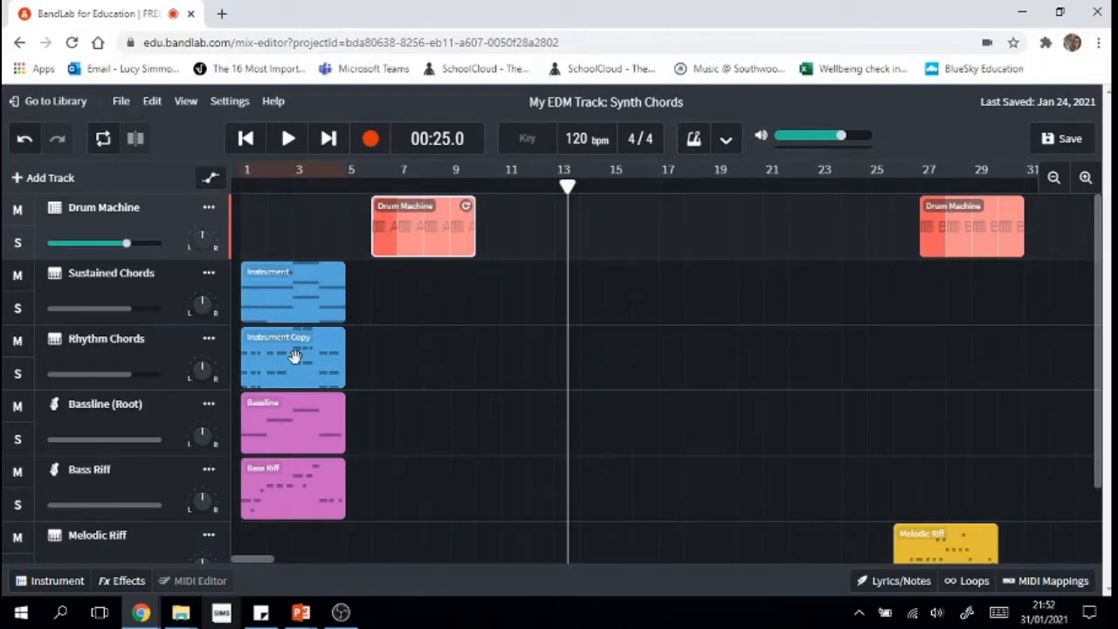
drag(296, 355, 427, 358)
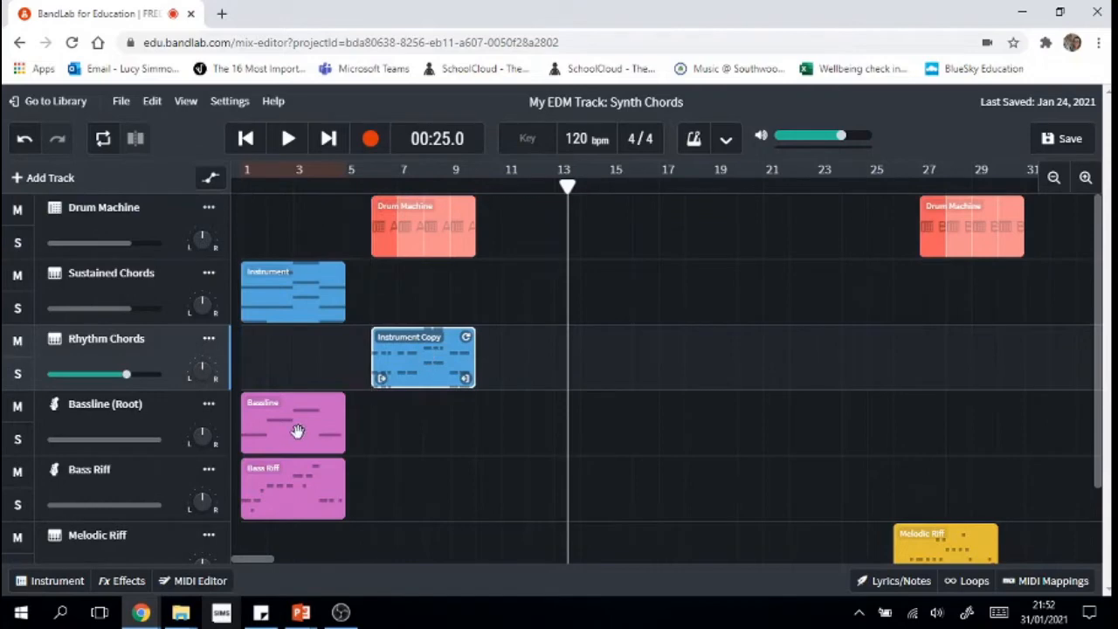
drag(297, 431, 436, 437)
drag(271, 503, 448, 500)
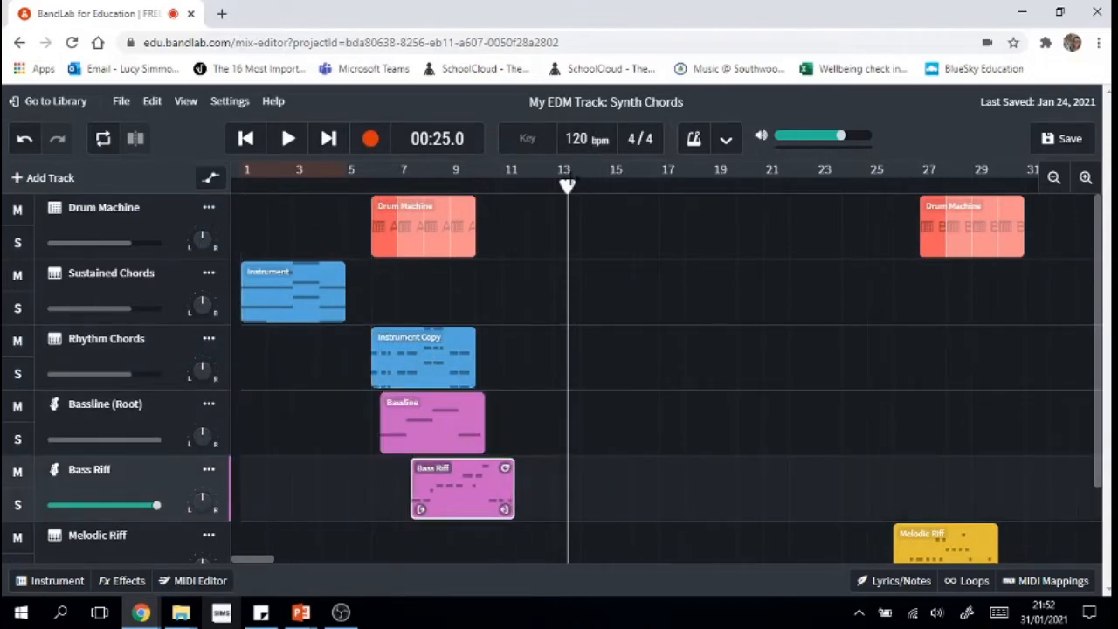
Step: Play the Sustained Chords opening from bar 1 and pause at bar 5
drag(567, 185, 241, 185)
click(288, 140)
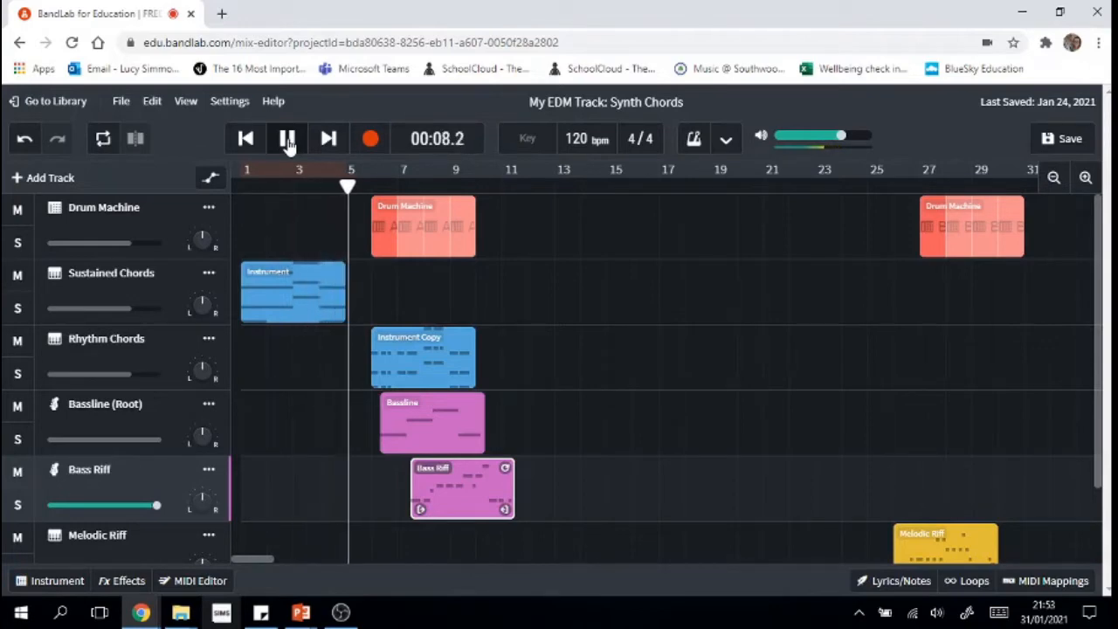
click(287, 139)
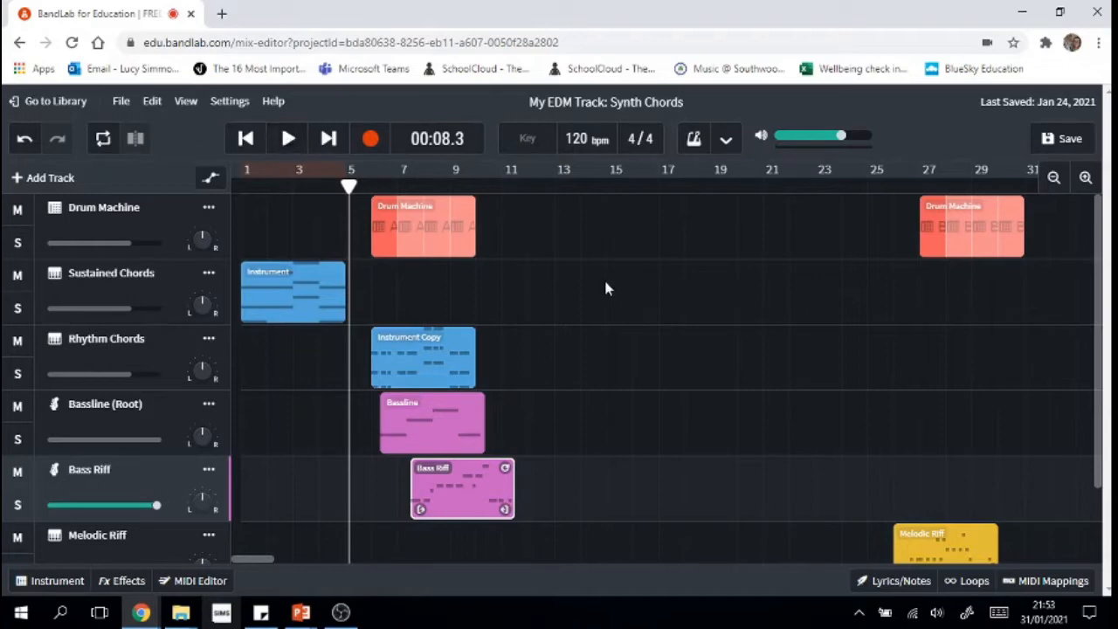
Step: Move the Rhythm Chords, Bassline, Bass Riff and Drum Machine pattern A regions further along the timeline to about bar 12
drag(411, 358, 568, 361)
drag(463, 407, 611, 411)
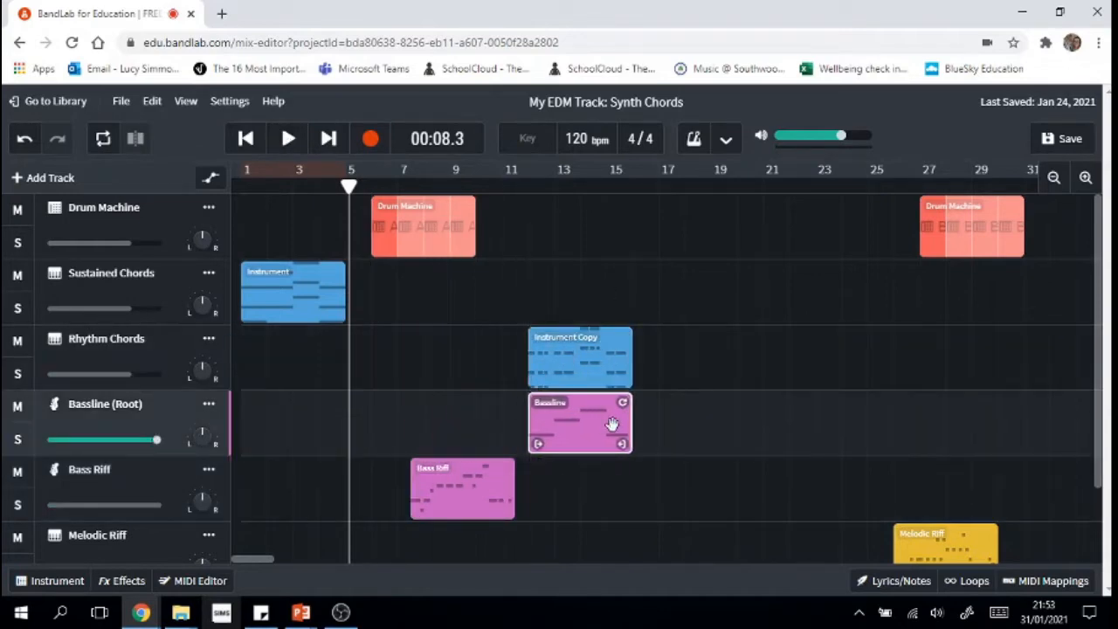
drag(461, 499, 580, 495)
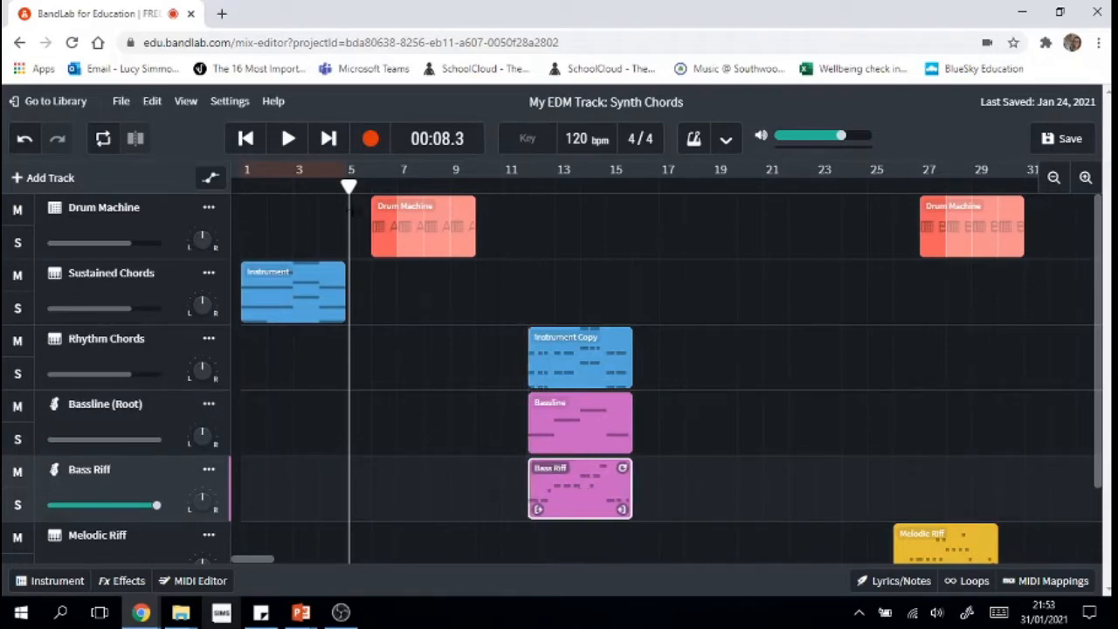
drag(419, 226, 594, 230)
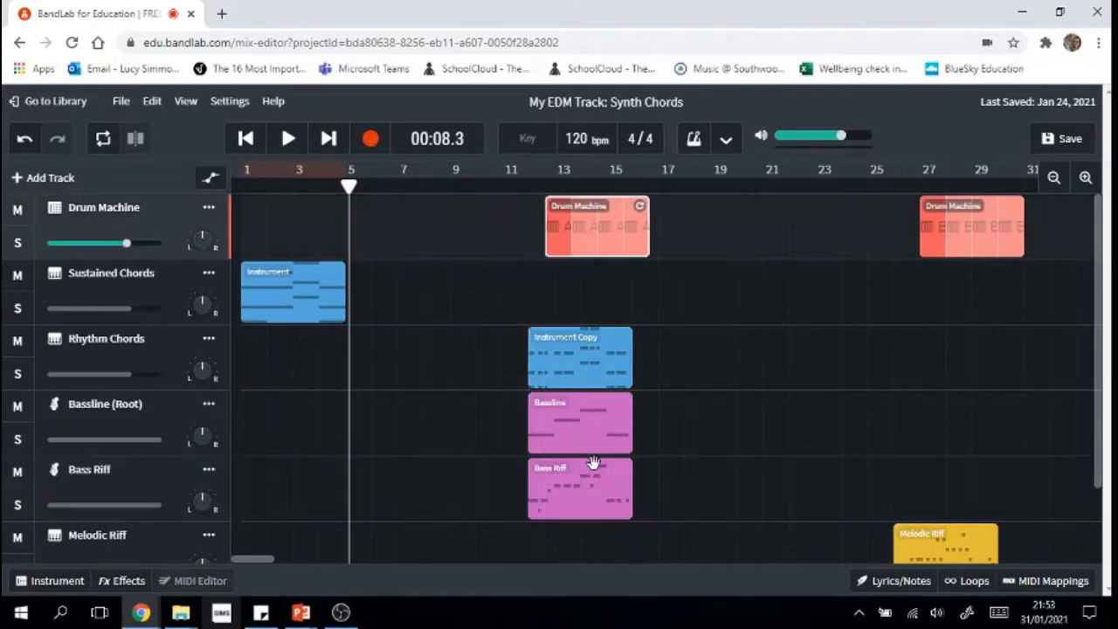
Step: Move the Bassline region to start at about bar 5, right after the opening chords, and select the Sustained Chords region
drag(570, 436, 388, 436)
click(309, 313)
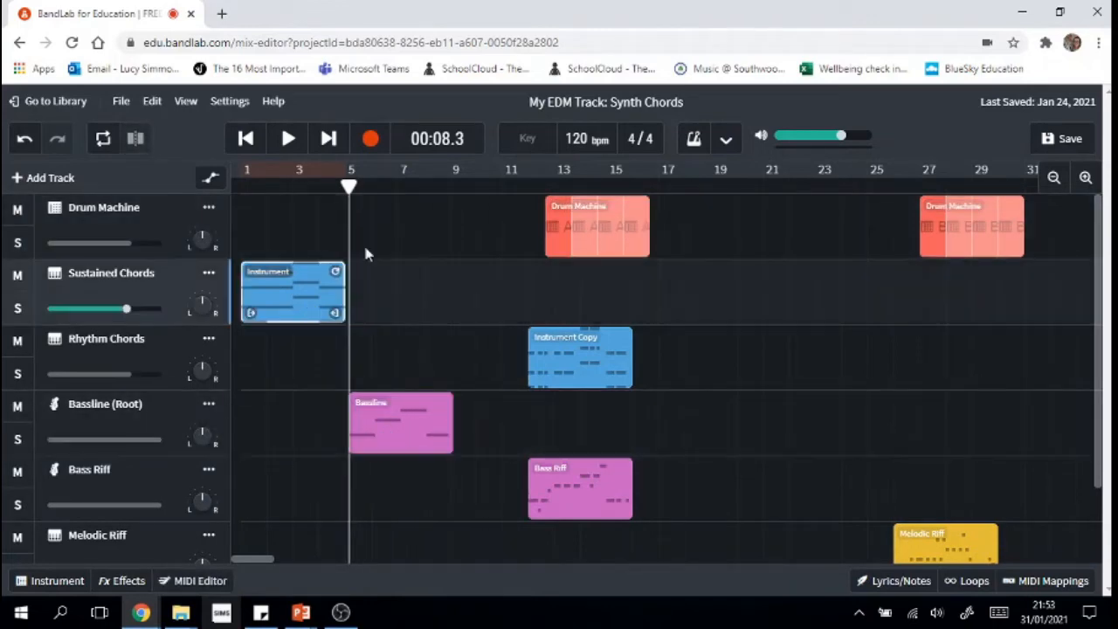
Step: Loop the Sustained Chords region for another four bars, extending it to about bar 9
drag(336, 273, 439, 272)
click(494, 371)
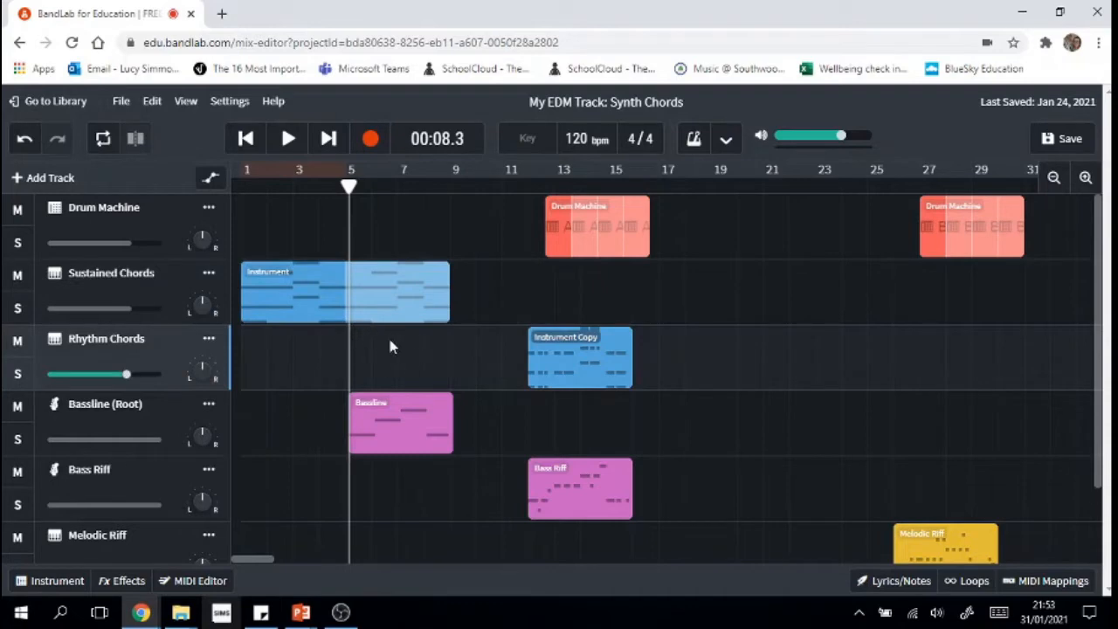
click(1086, 177)
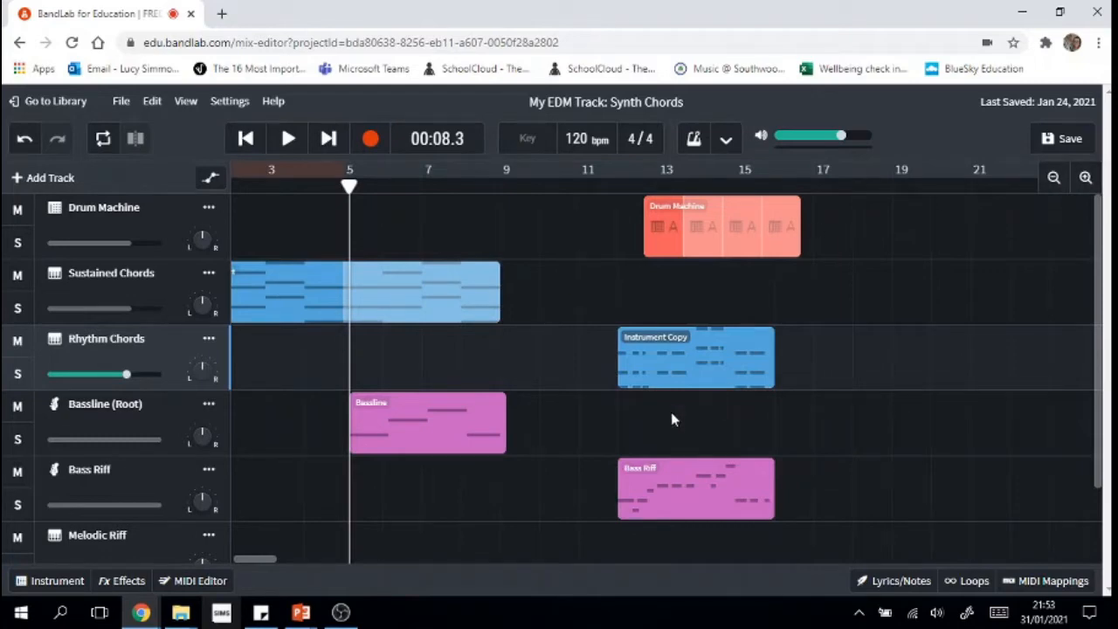
click(1054, 178)
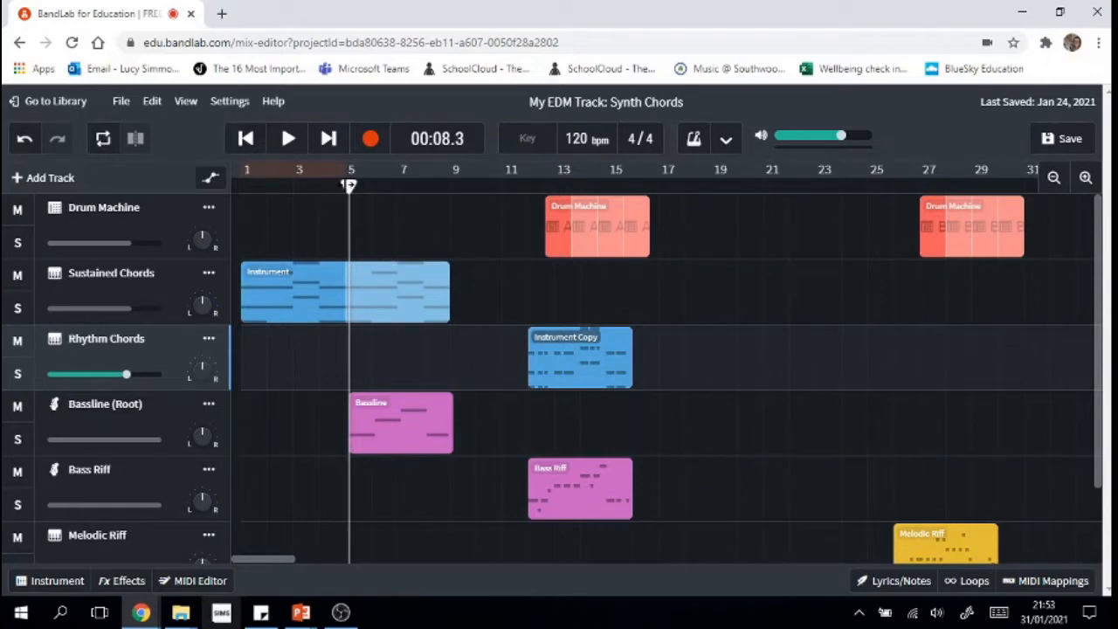
Step: Play the arrangement from bar 1 and pause at about bar 6, after the bassline has entered
drag(349, 185, 161, 201)
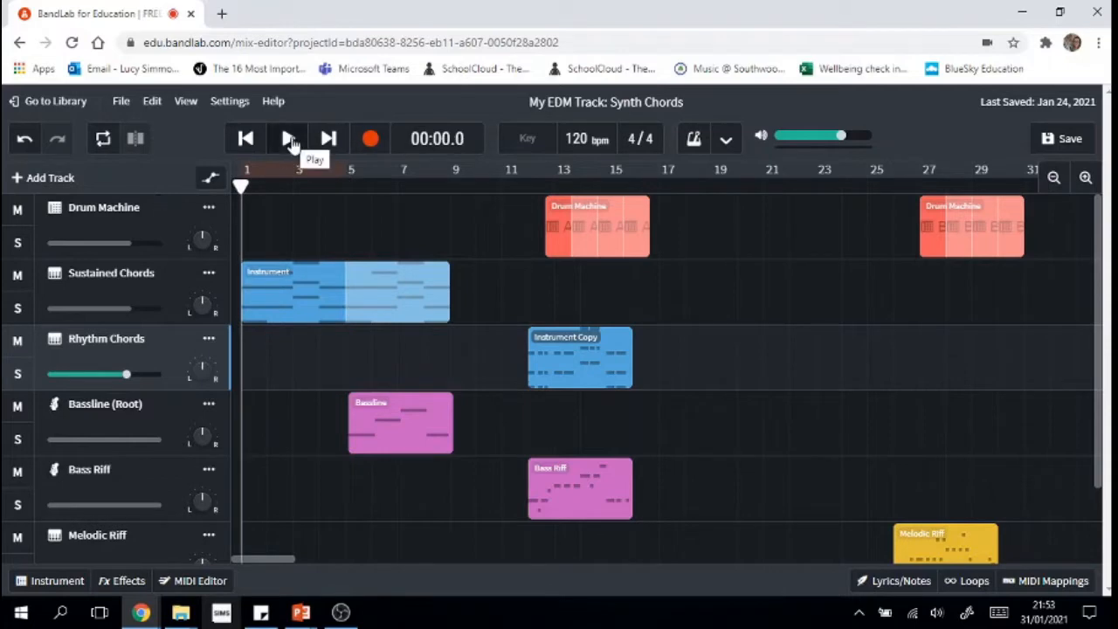
click(289, 139)
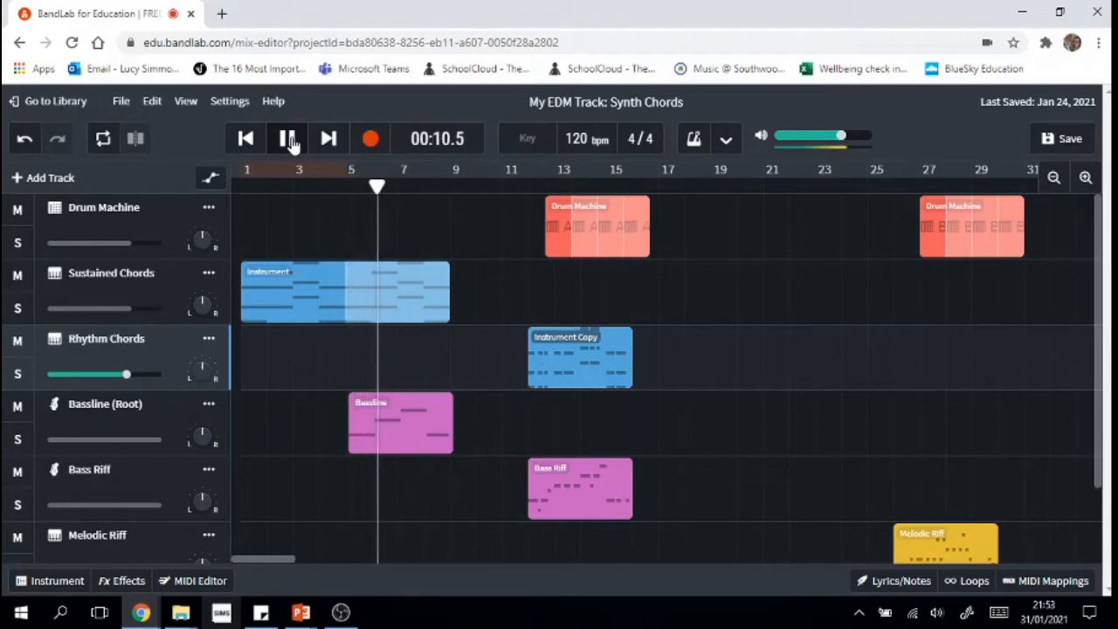
click(289, 139)
Step: Align the Bassline region with the start of the Sustained Chords repeat and play the transition through to bar 9
drag(397, 428, 396, 428)
drag(381, 185, 312, 186)
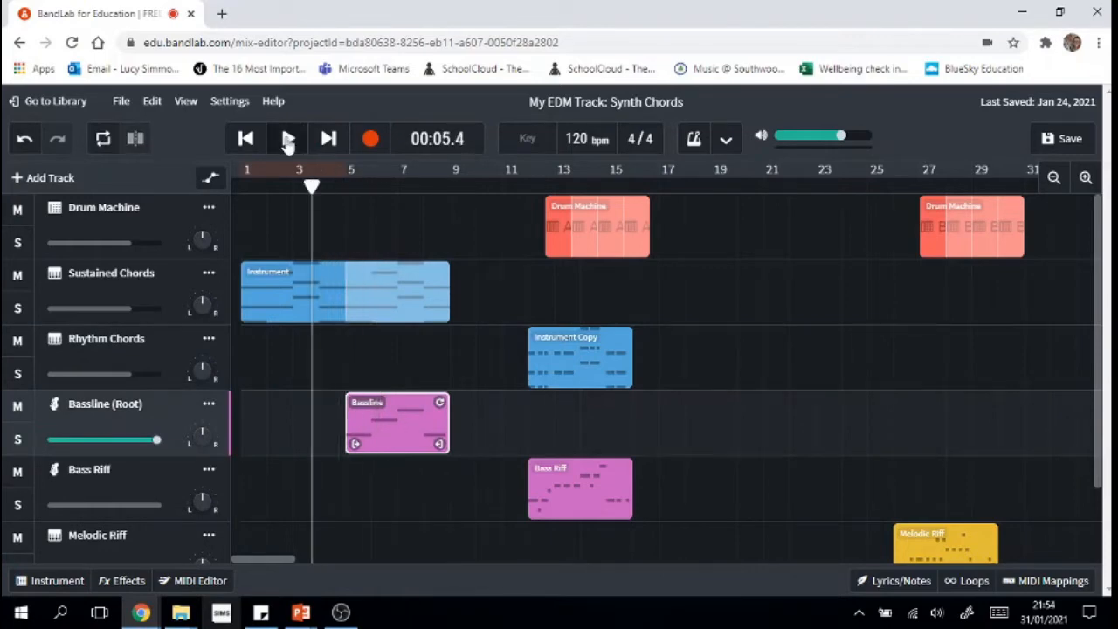
click(288, 140)
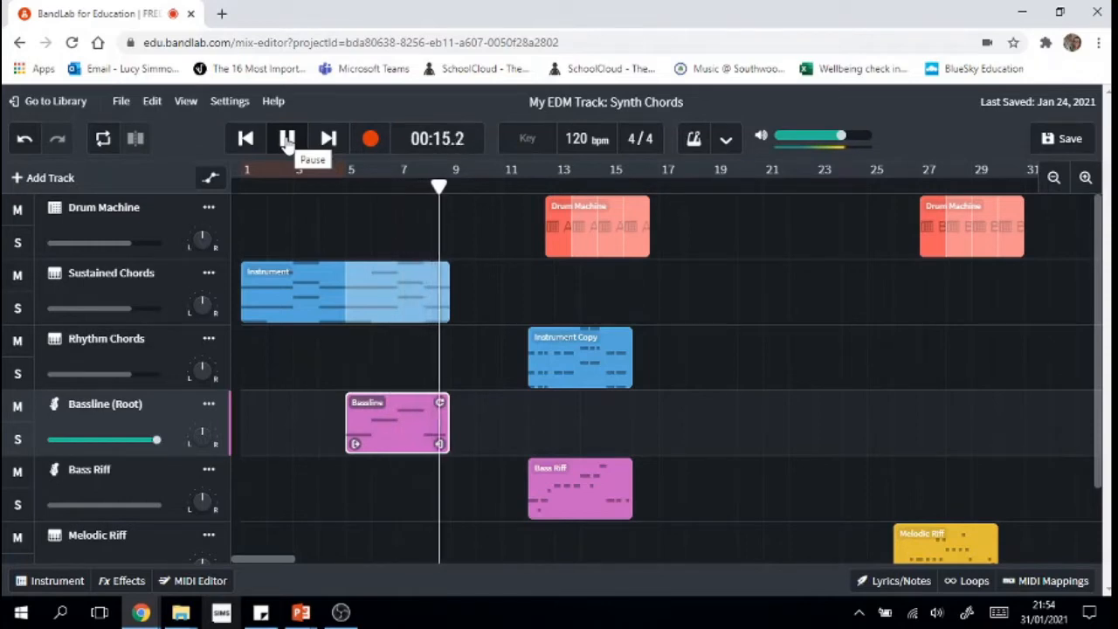
click(287, 140)
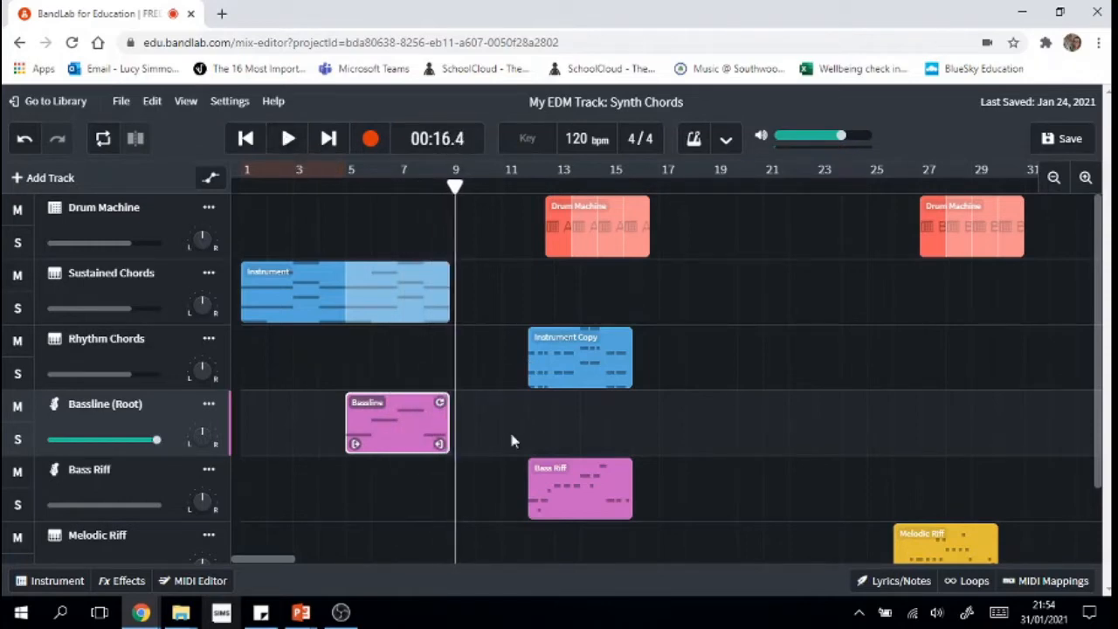
click(510, 462)
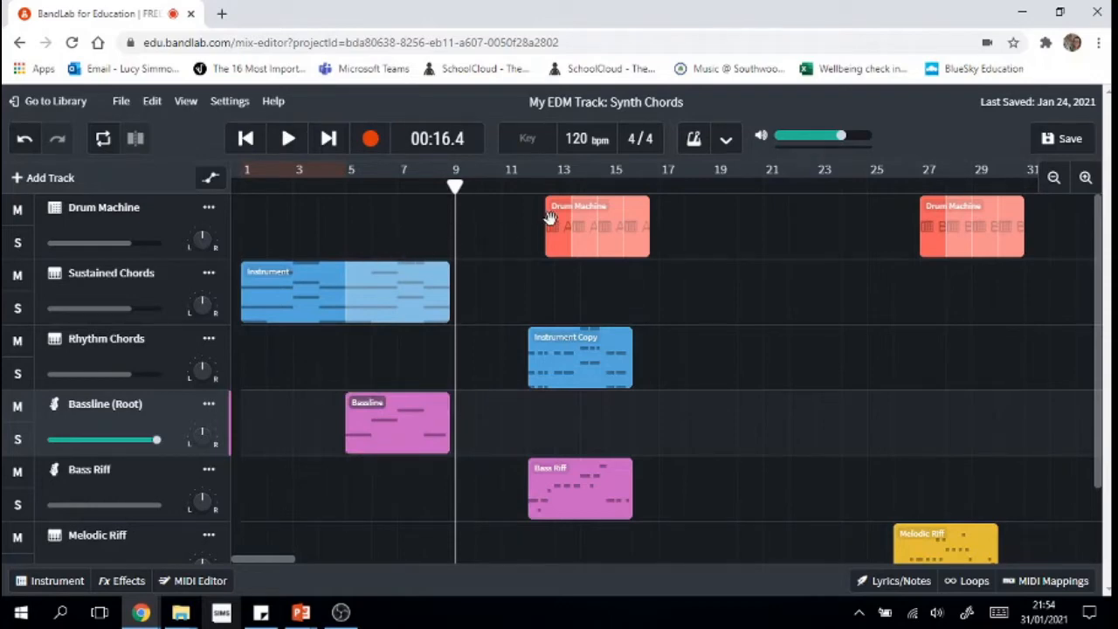
Step: Move the Drum Machine pattern A region to start with the Bassline at about bar 5, and play from bar 1 to bar 9
drag(550, 219, 352, 218)
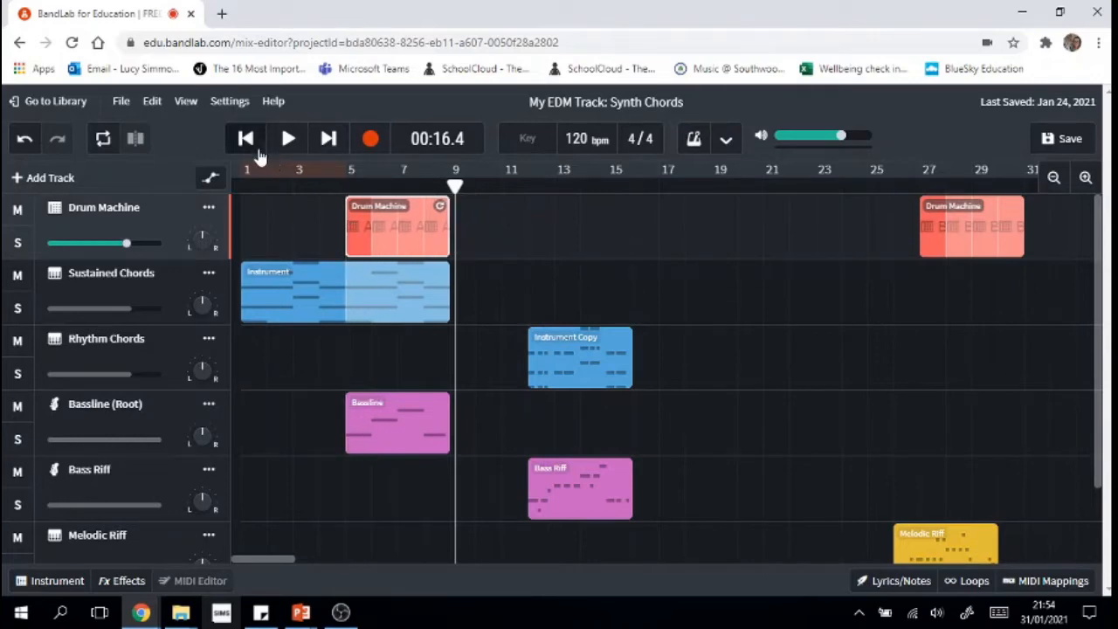
click(259, 151)
click(289, 139)
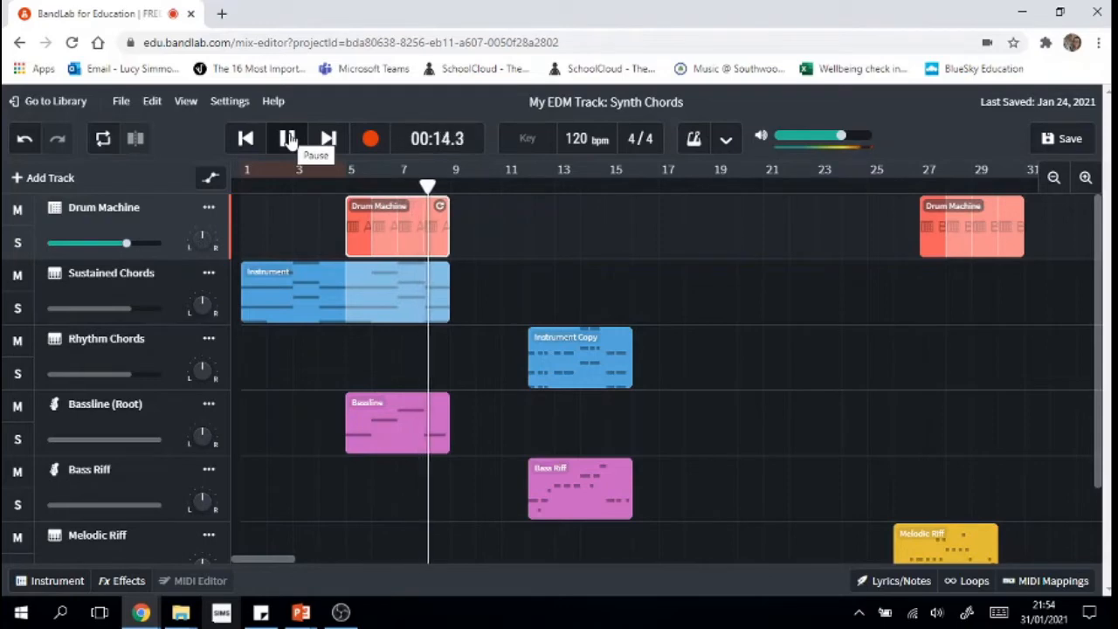
click(289, 140)
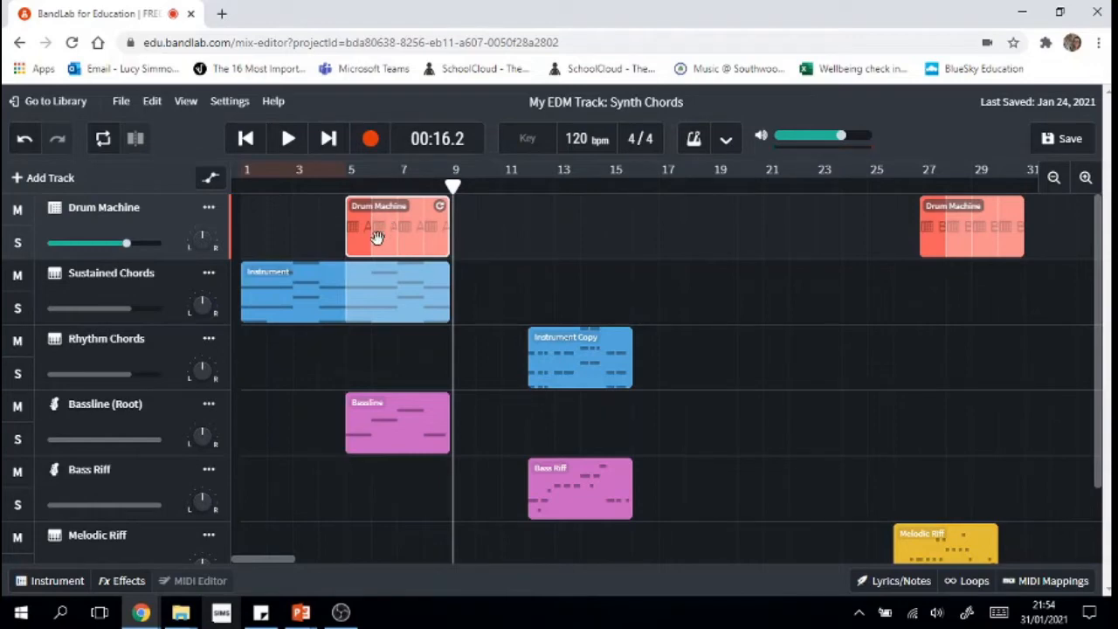
Step: Examine the Drum Machine's 808 Kit step pattern A and close its instrument view
click(54, 584)
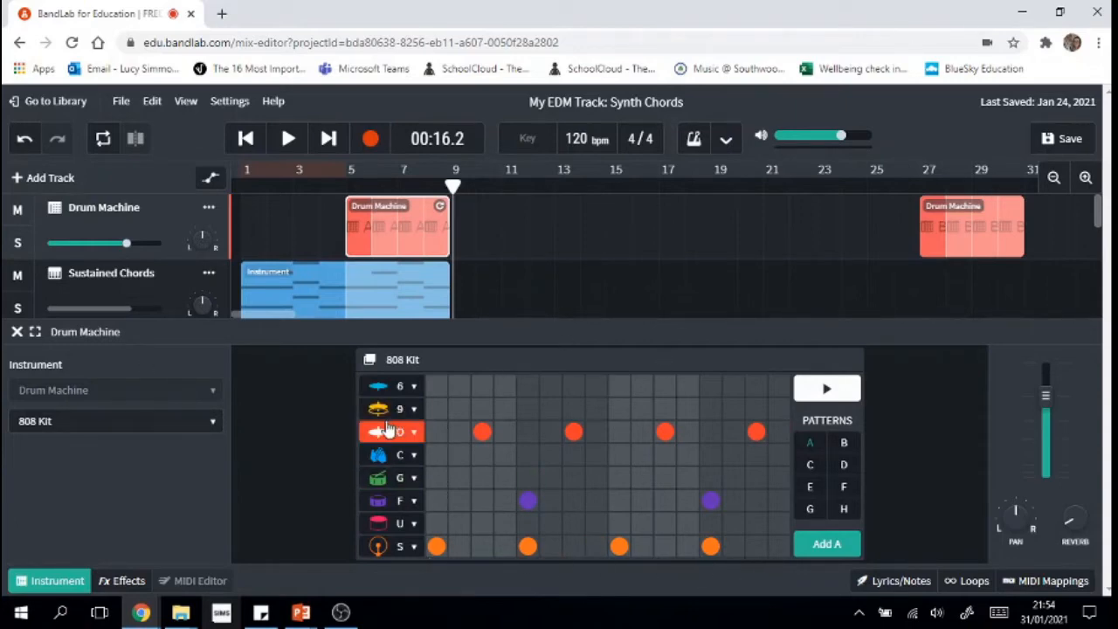
click(16, 335)
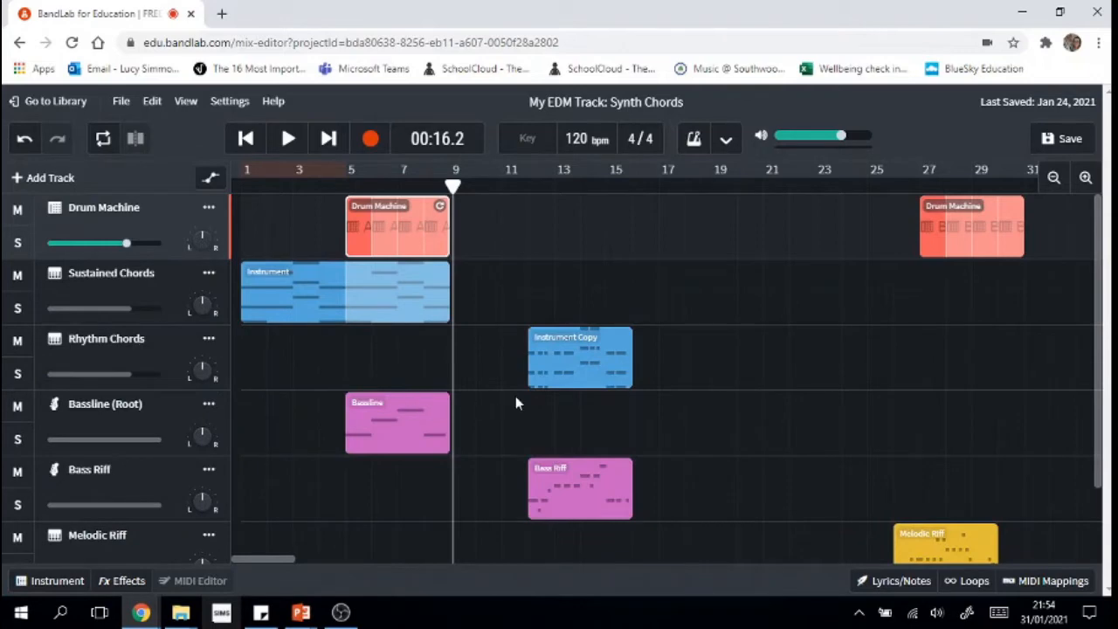
Step: Place the Rhythm Chords region at about bar 9 and loop the Bassline and Drum Machine pattern A regions to about bar 13
drag(582, 352, 505, 359)
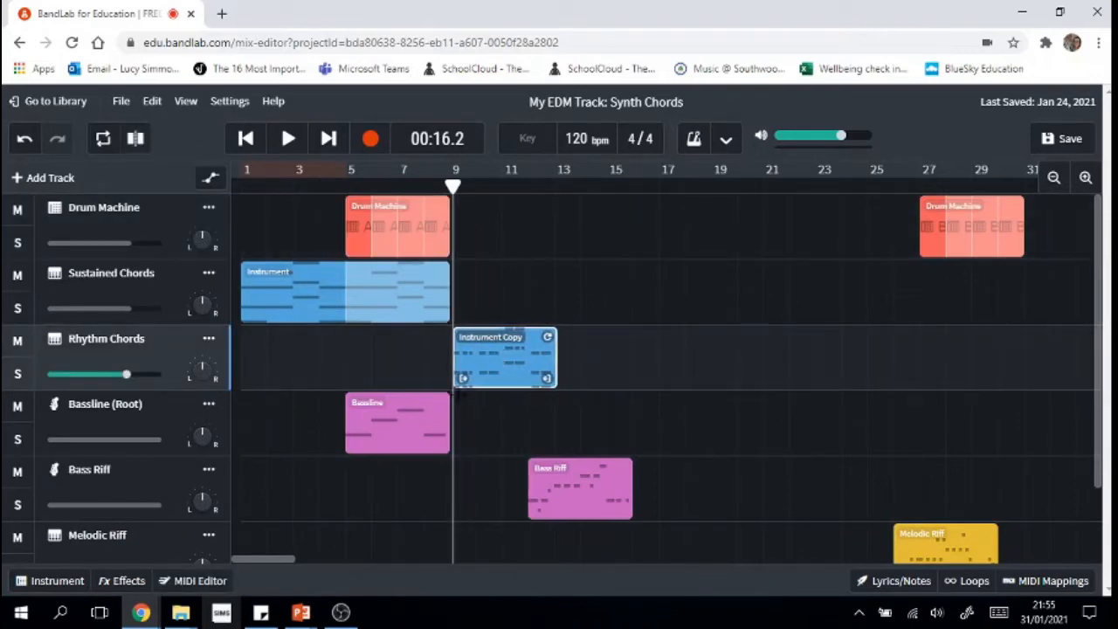
click(439, 416)
drag(447, 402, 550, 402)
click(428, 220)
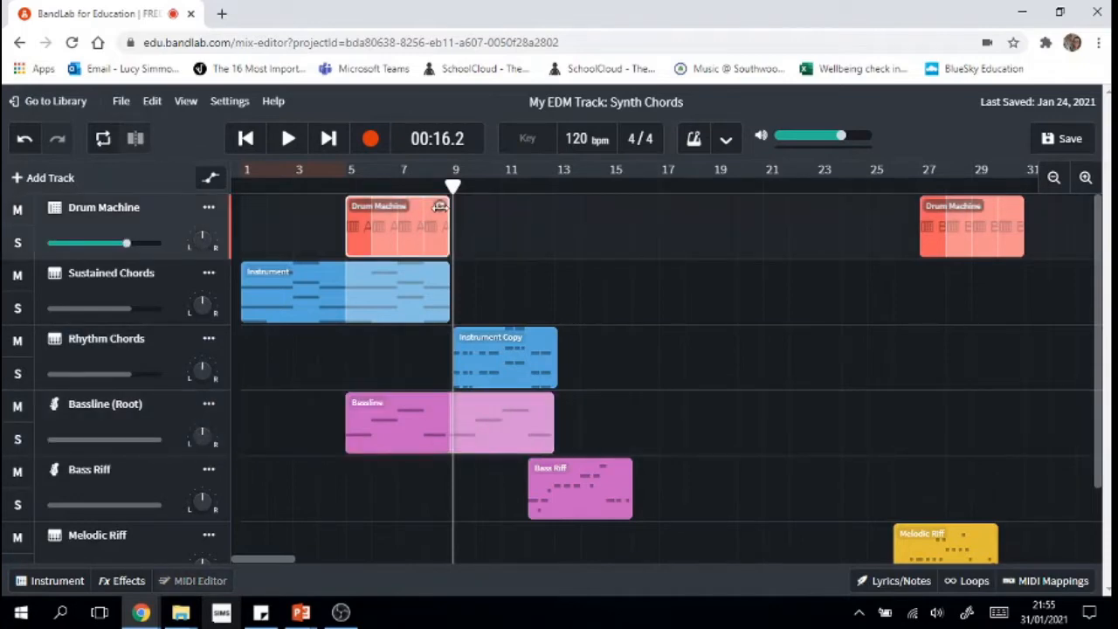
drag(440, 206, 542, 207)
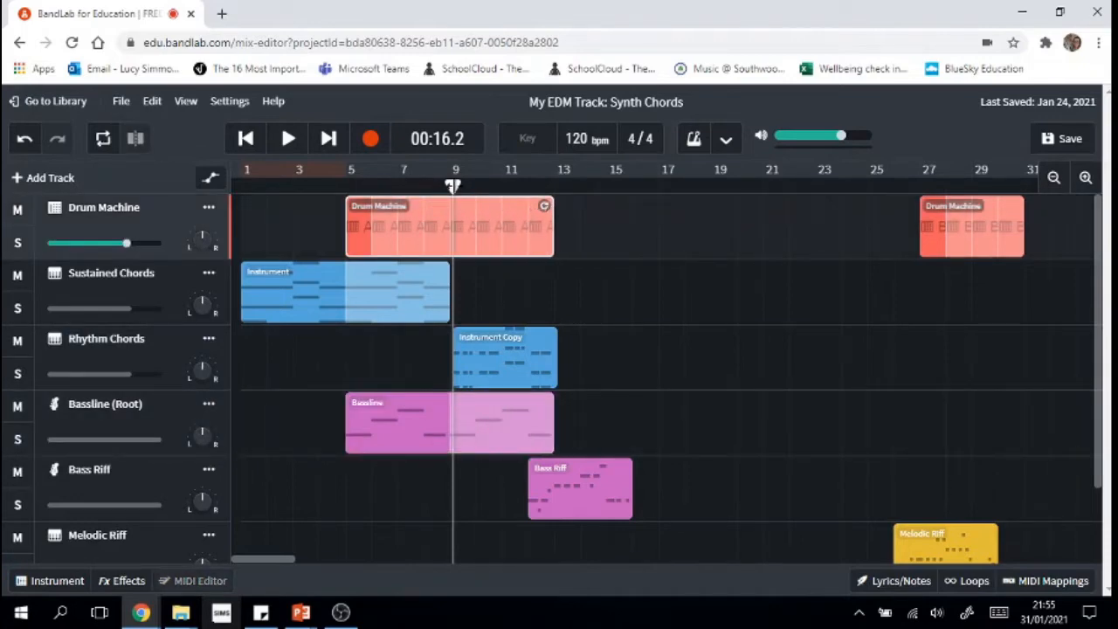
Step: Play the new section from about bar 8 and pause at about bar 13
drag(452, 186, 431, 186)
click(289, 139)
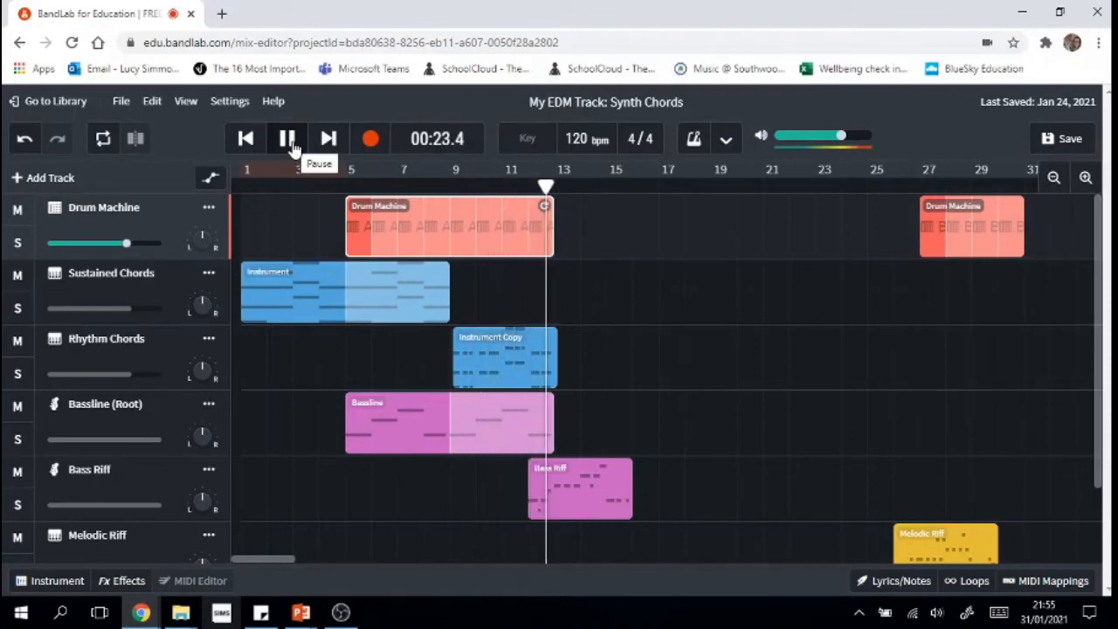
click(289, 142)
Step: Loop the Sustained Chords region to about bar 13 and move the Bass Riff region to about bar 15
click(422, 296)
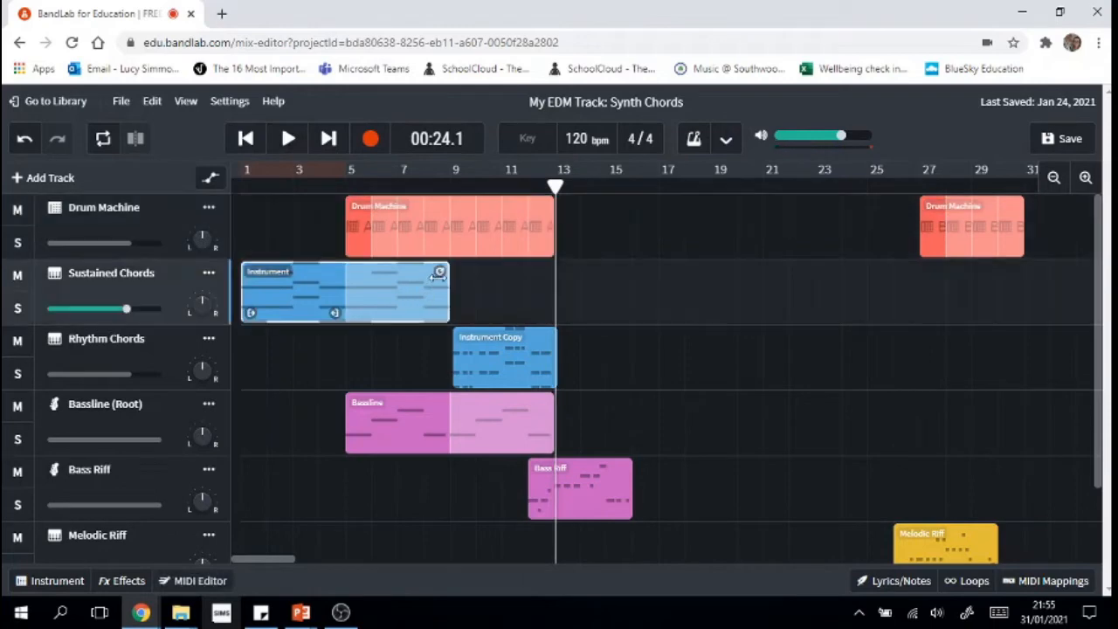
drag(448, 273, 542, 279)
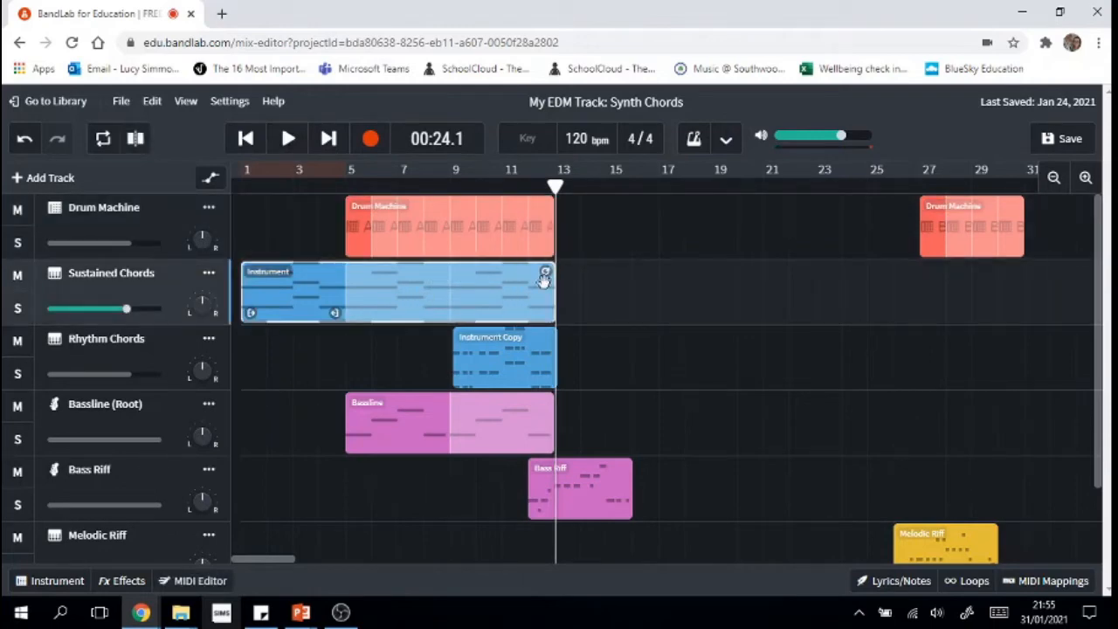
drag(595, 514, 674, 514)
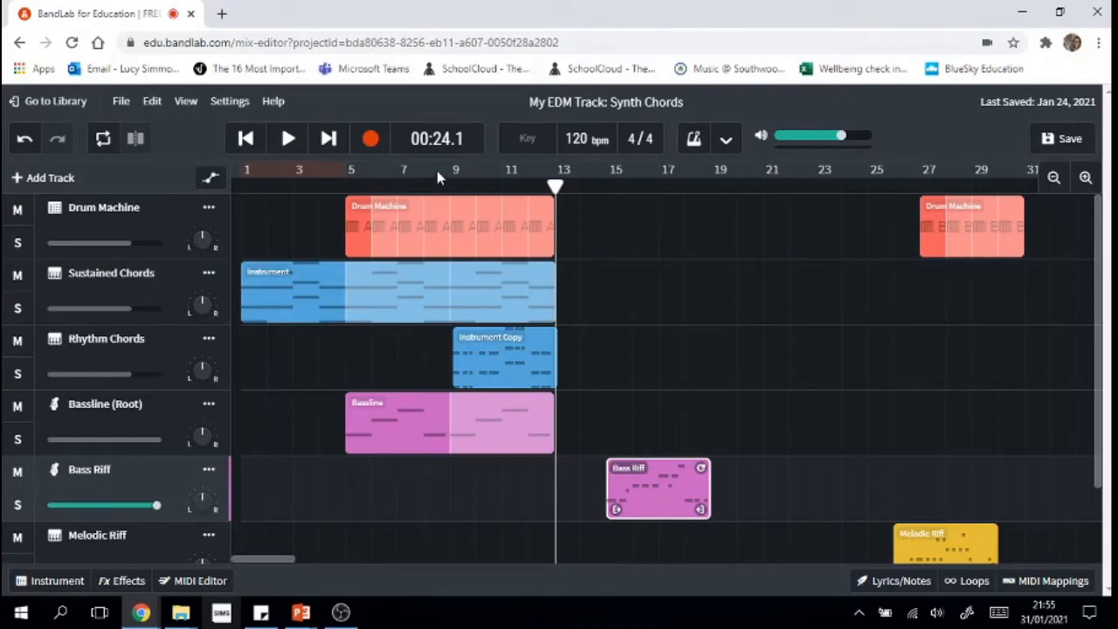
Step: Play from bar 8 to about bar 13 while aligning the Rhythm Chords region with the second Bassline repeat
drag(556, 186, 423, 186)
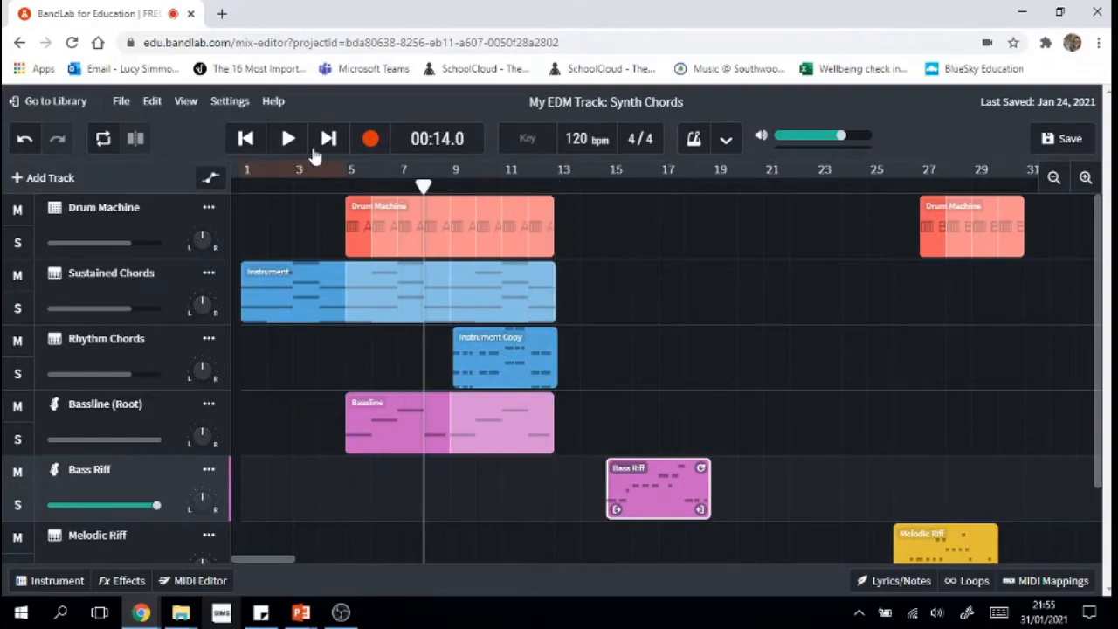
click(290, 140)
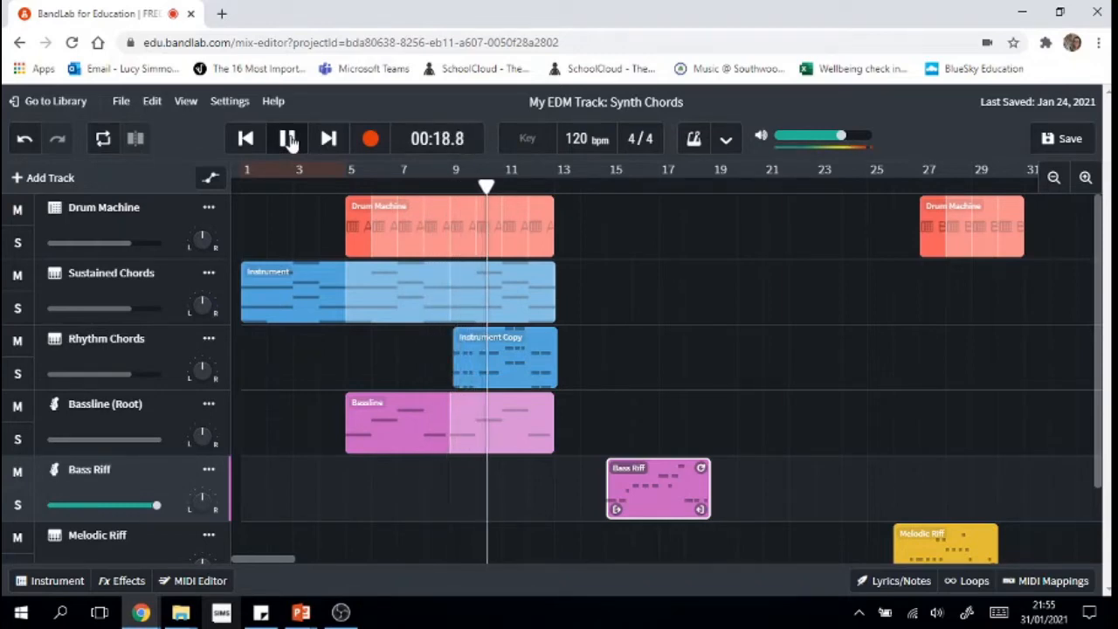
click(520, 367)
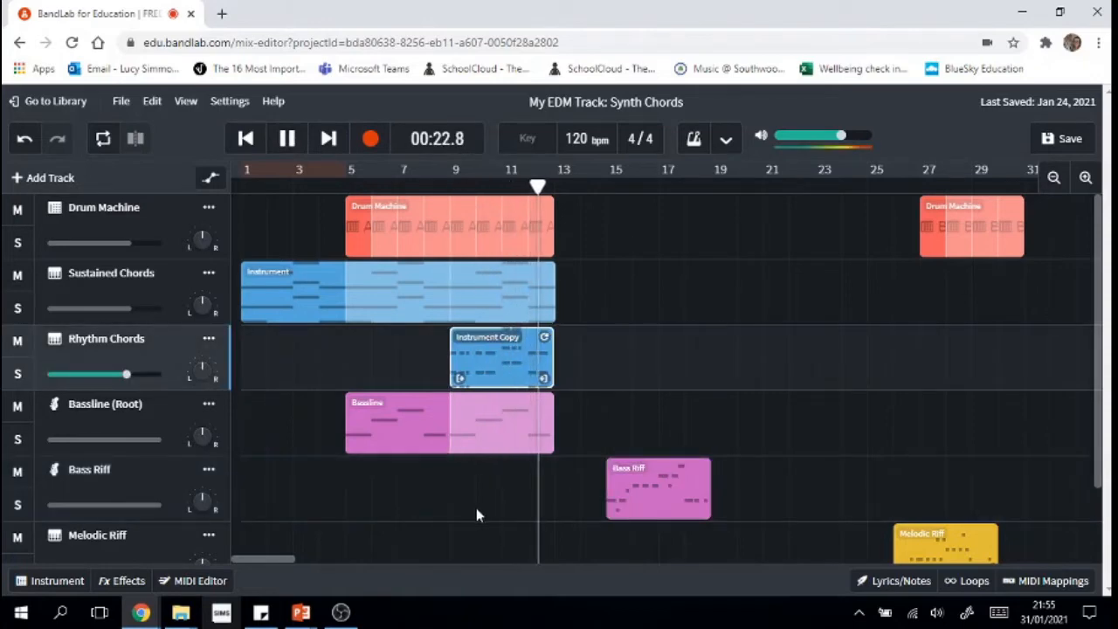
click(287, 138)
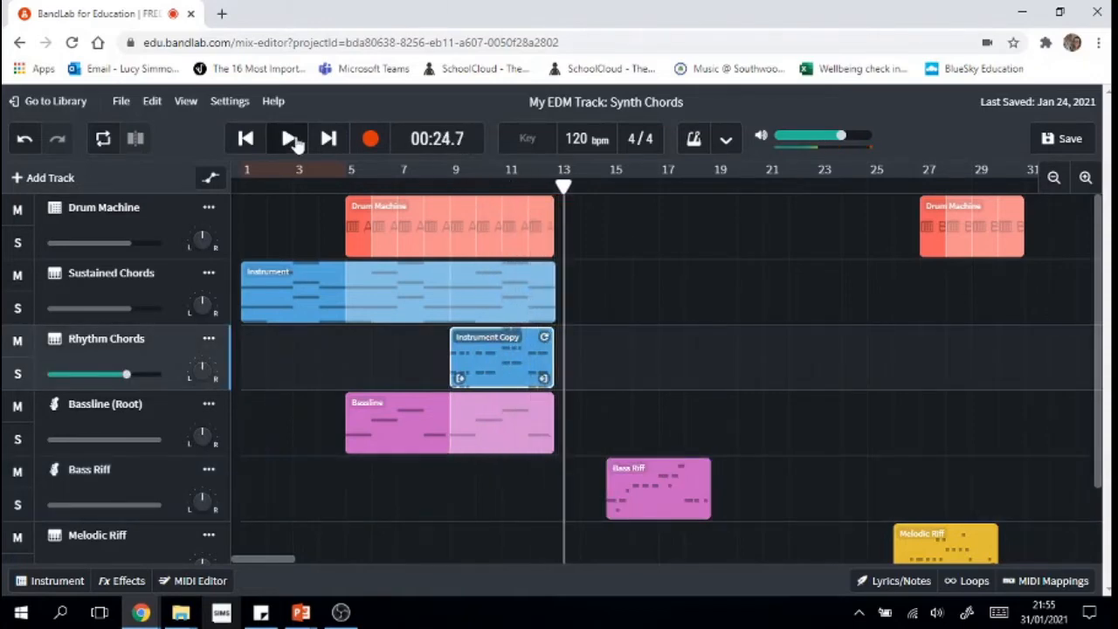
Step: Swap the Rhythm Chords for the Bass Riff at about bar 9, parking the Rhythm Chords near bar 18, and play bars 8 to 13
drag(507, 373, 752, 373)
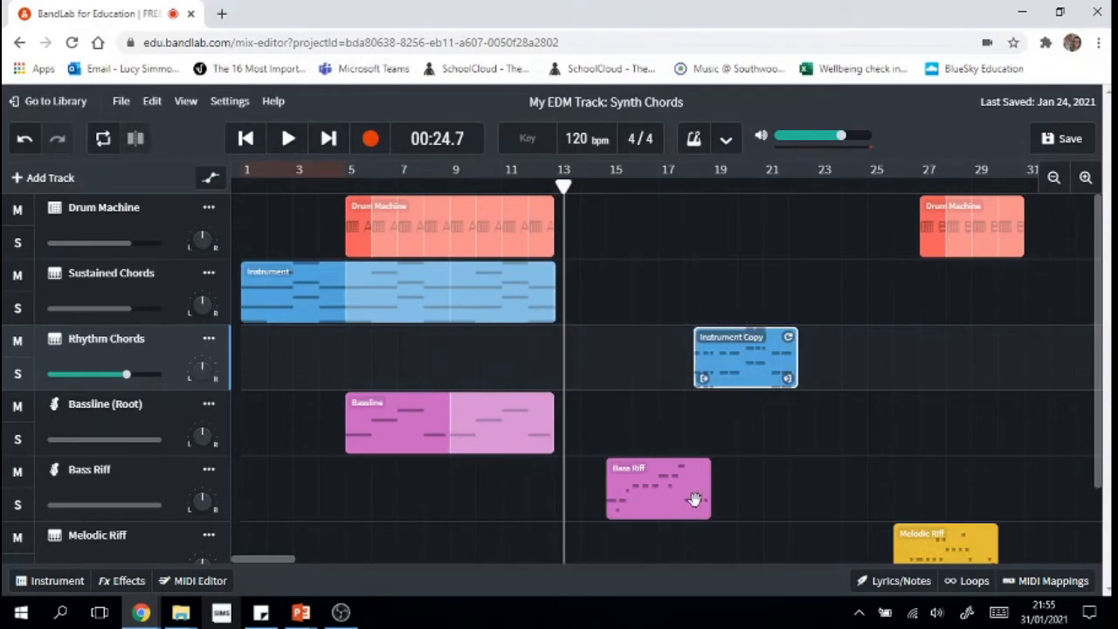
drag(639, 500, 482, 500)
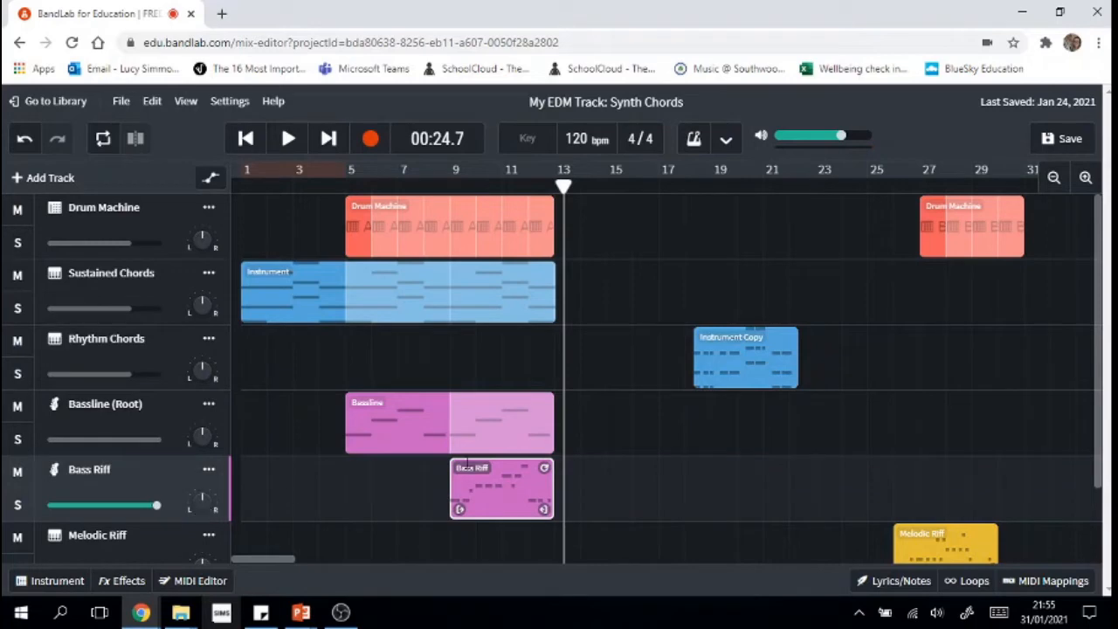
drag(563, 185, 437, 180)
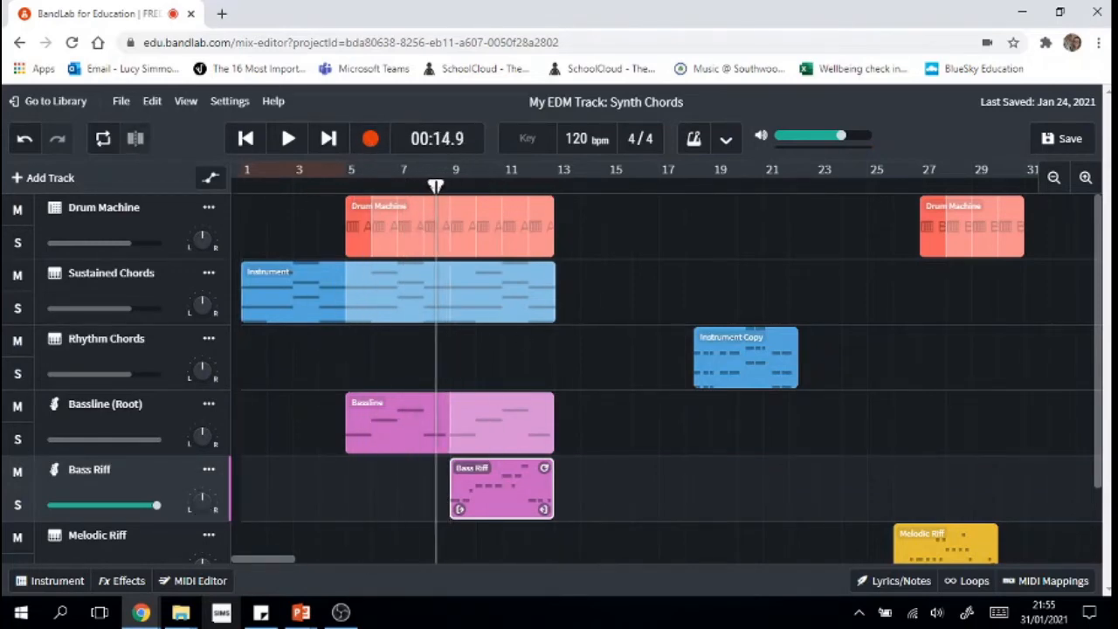
click(288, 140)
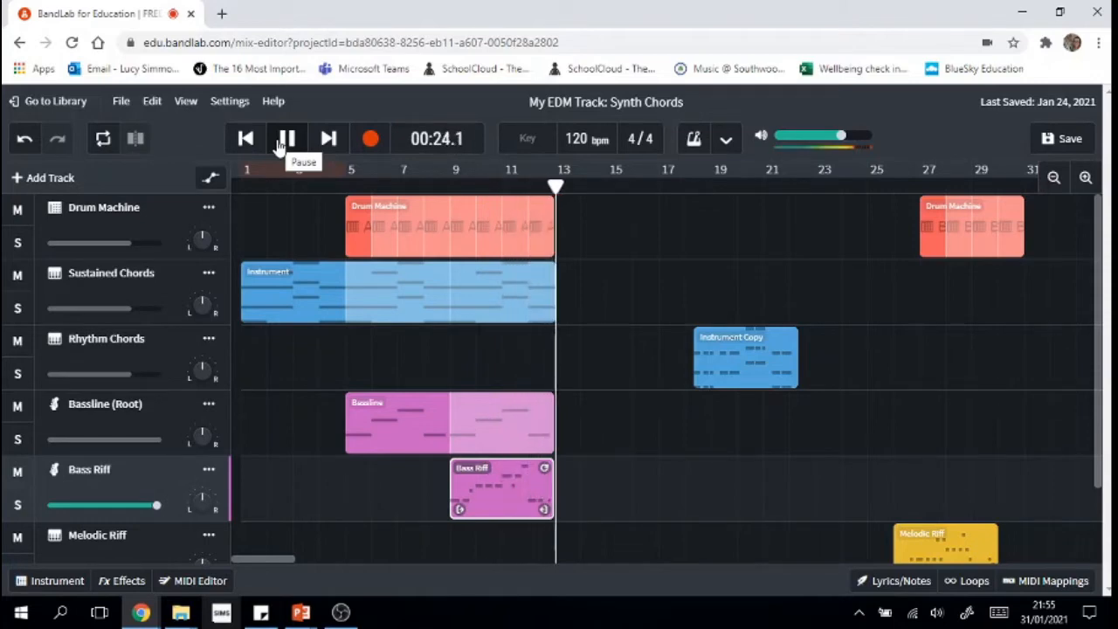
click(282, 145)
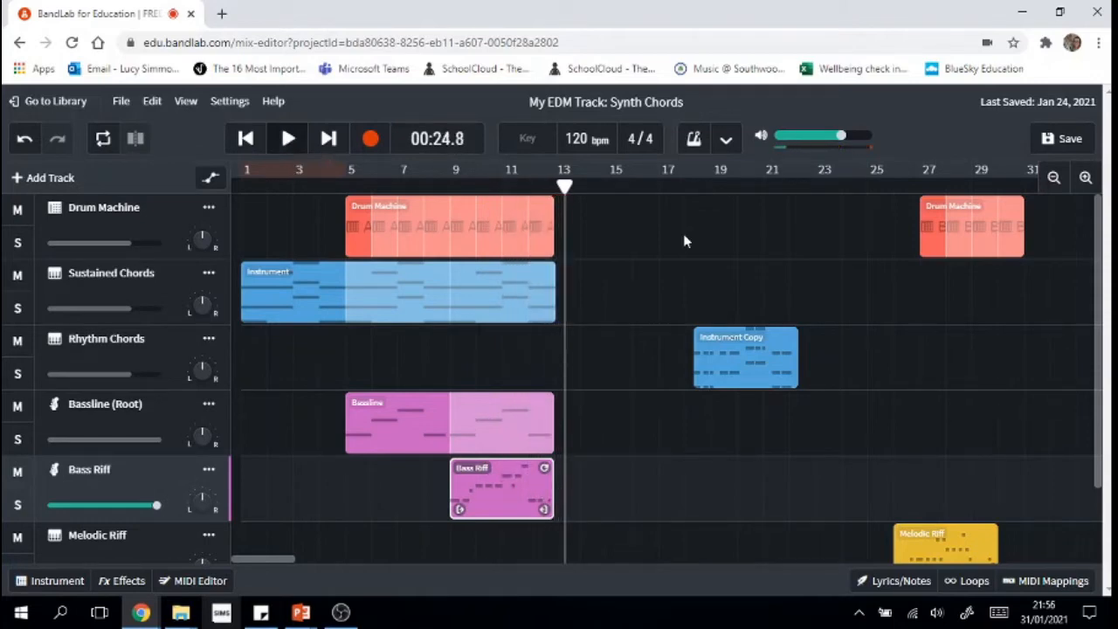
Step: Loop the Sustained Chords, Drum Machine pattern A and Bassline regions for four more bars, to about bar 17
click(532, 298)
drag(548, 272, 656, 274)
click(514, 232)
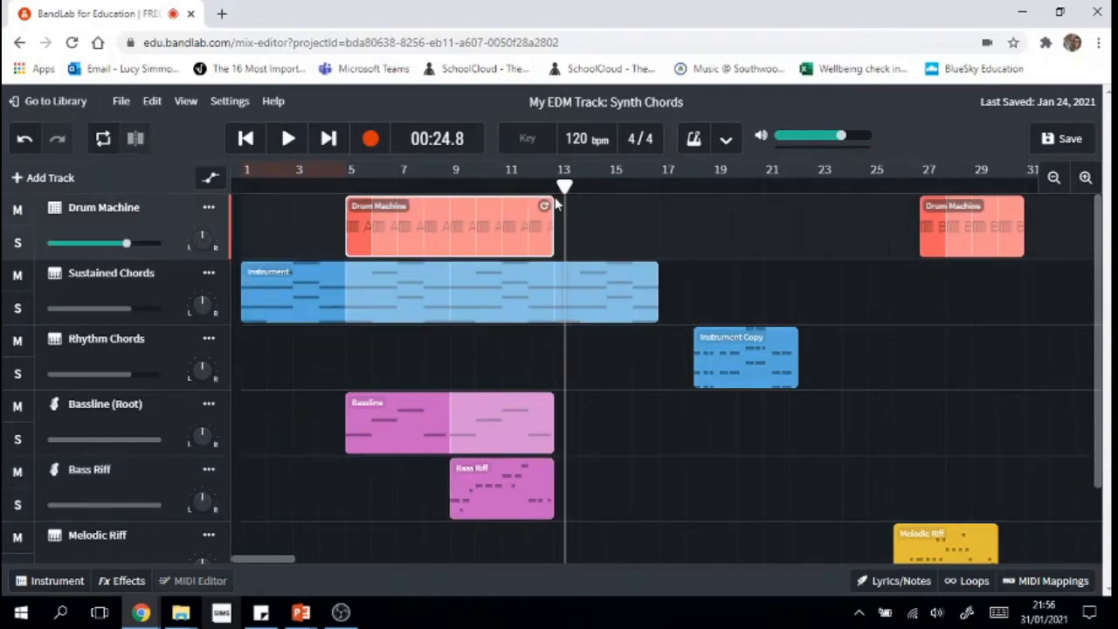
drag(547, 205, 656, 208)
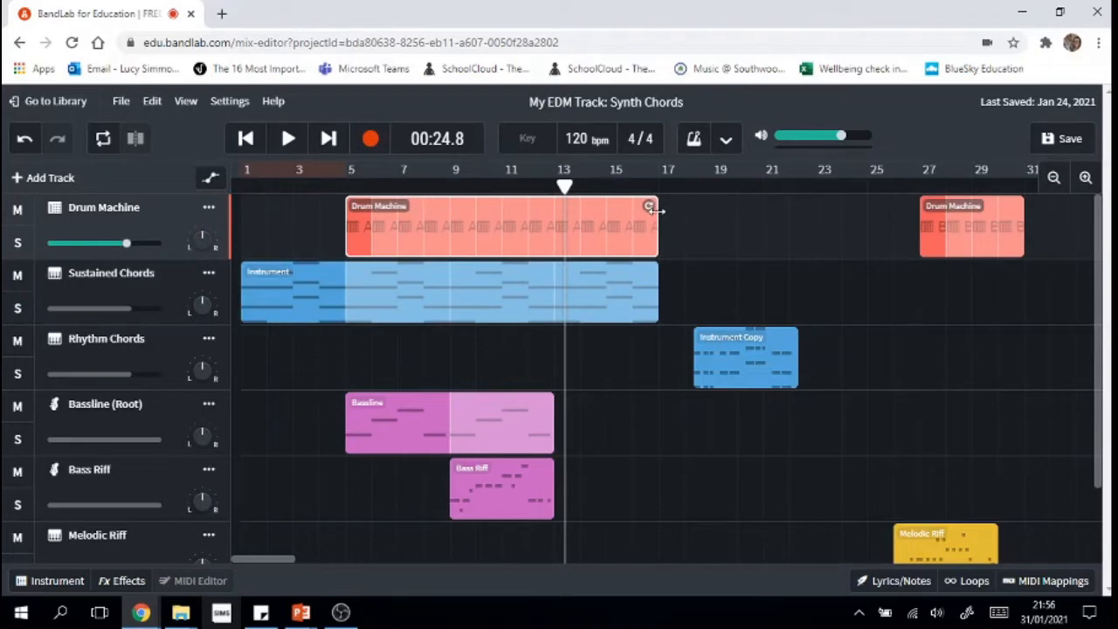
click(545, 430)
drag(548, 403, 649, 407)
Step: Loop the Bass Riff region to about bar 17 and move the Rhythm Chords region to start at about bar 13
click(526, 491)
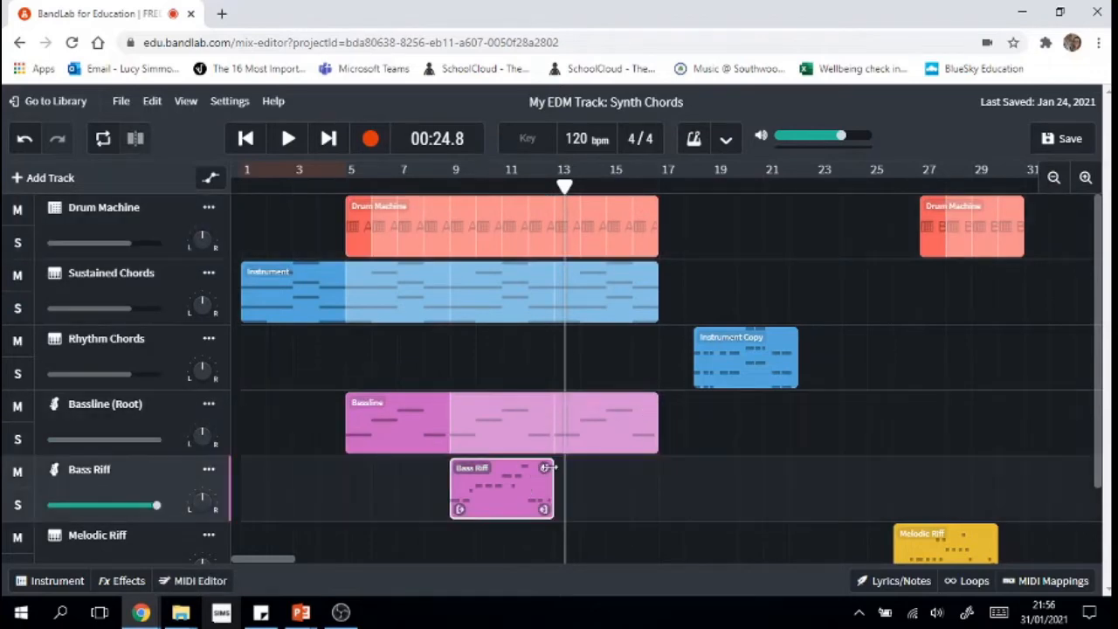
drag(545, 467, 660, 467)
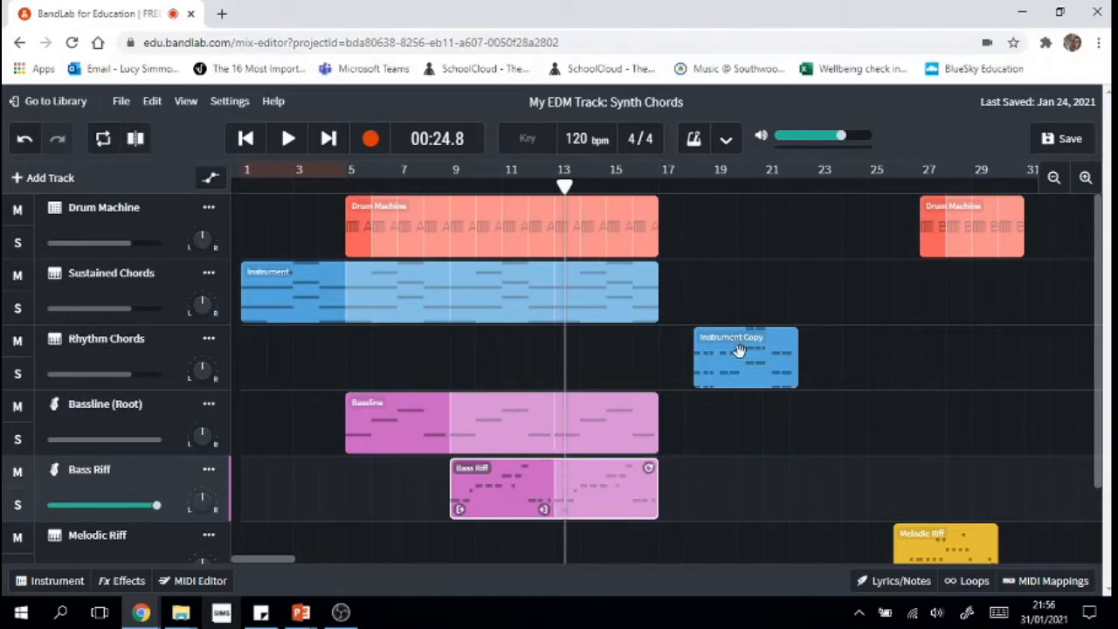
drag(738, 350, 601, 351)
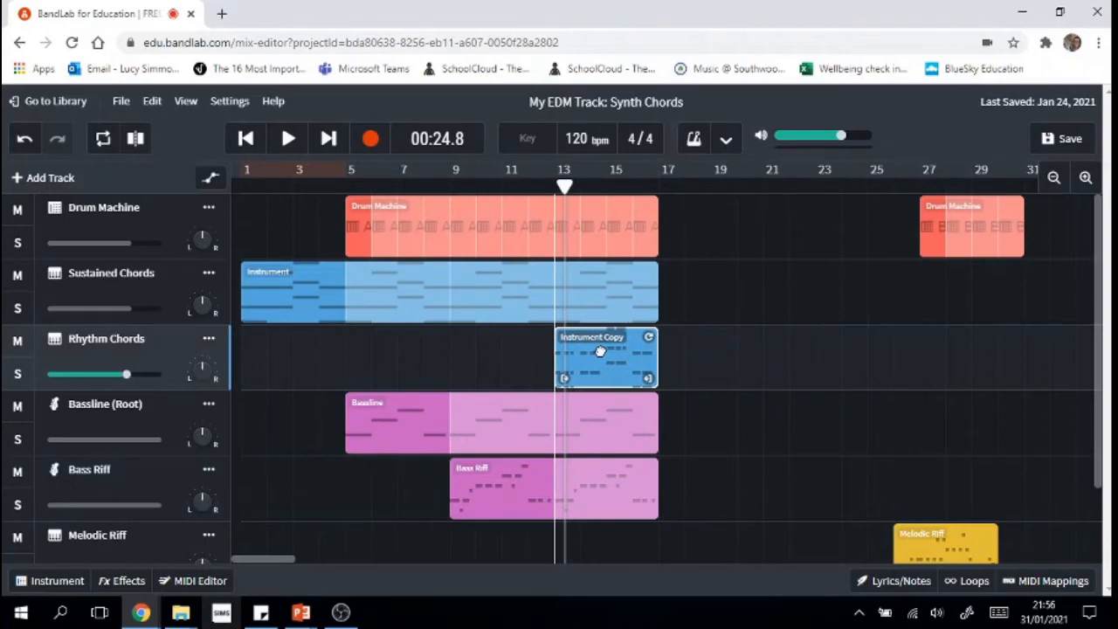
Step: Return the playhead to the start and play the arrangement through to about bar 17
drag(565, 186, 636, 252)
drag(532, 249, 243, 270)
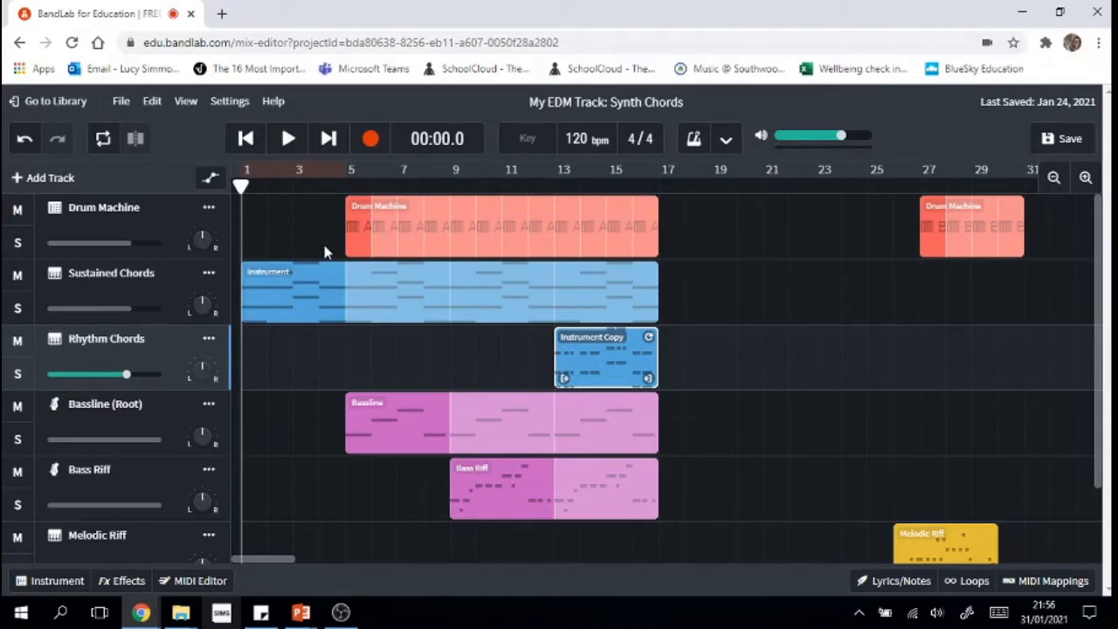
click(245, 138)
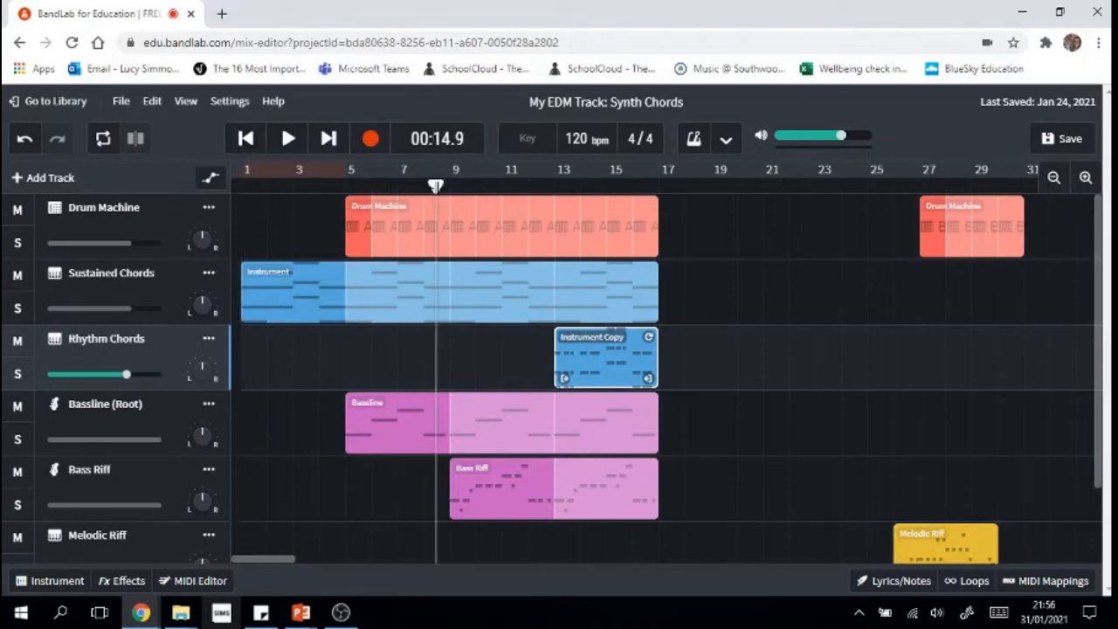
click(245, 138)
click(286, 147)
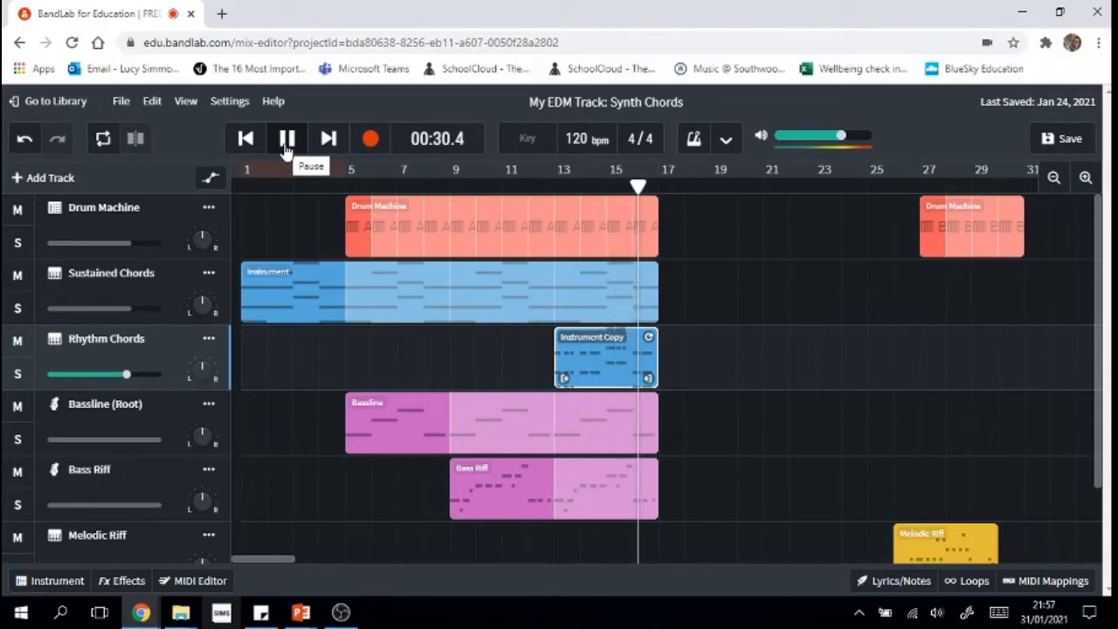
click(287, 144)
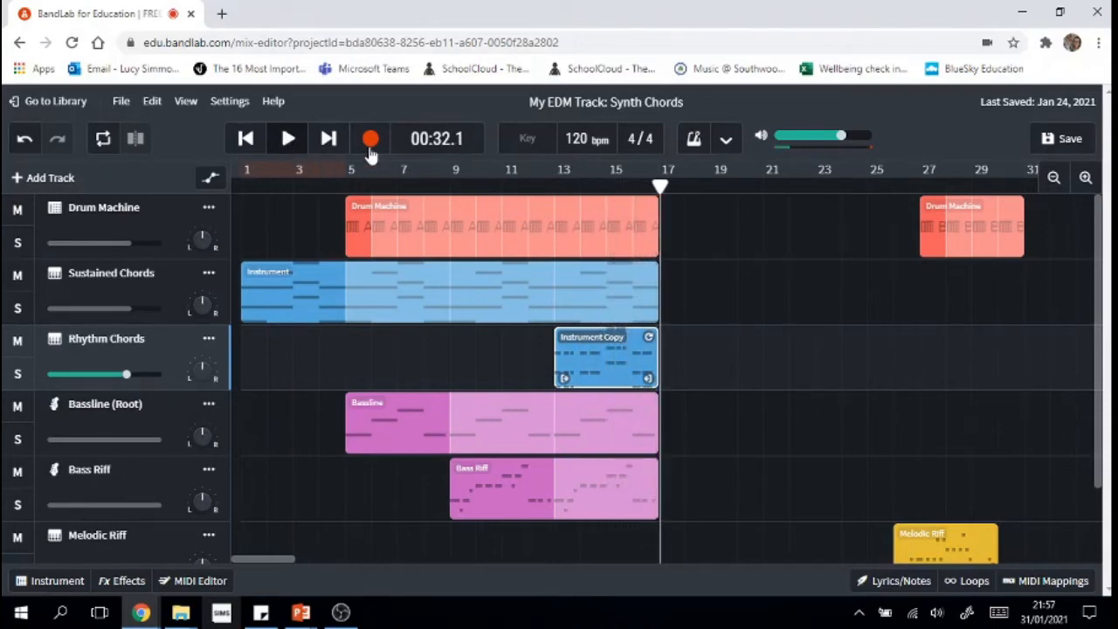
Step: Move the Drum Machine pattern B and Melodic Riff regions to start at about bar 17
drag(961, 225, 701, 229)
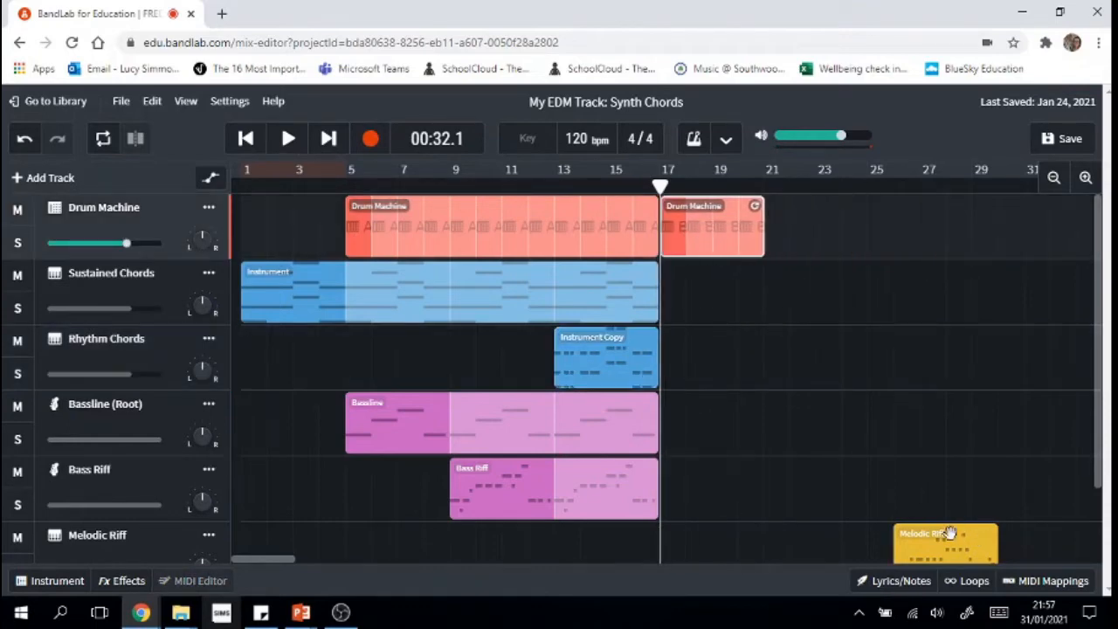
drag(950, 534, 718, 568)
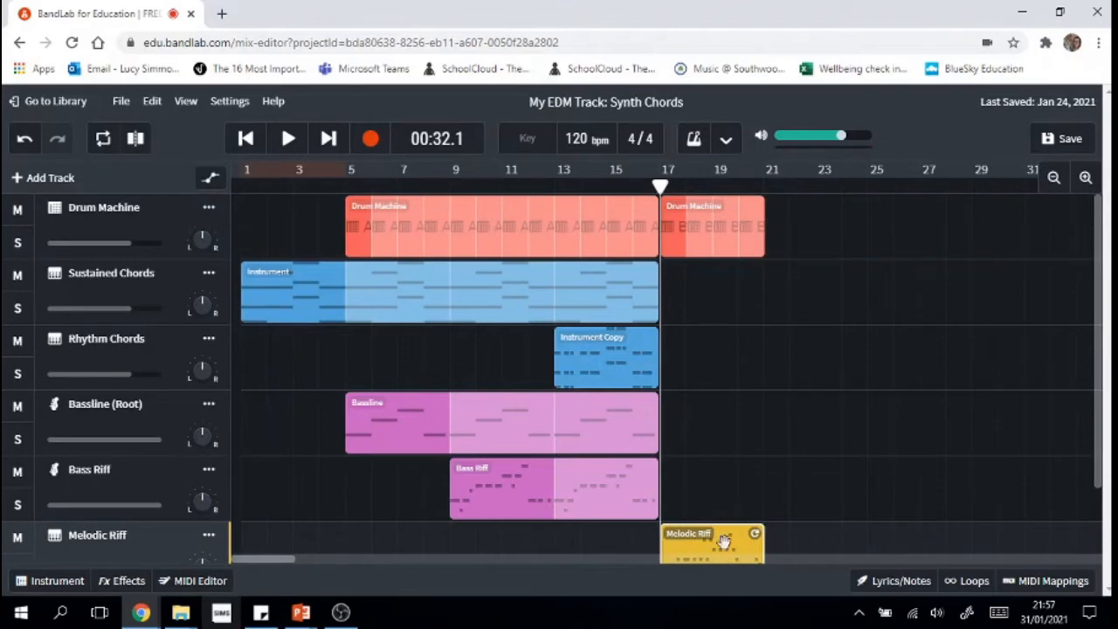
Step: Loop the Bass Riff, Bassline, Rhythm Chords and Sustained Chords regions for four more bars, to about bar 21
click(647, 479)
drag(648, 468, 762, 469)
click(638, 412)
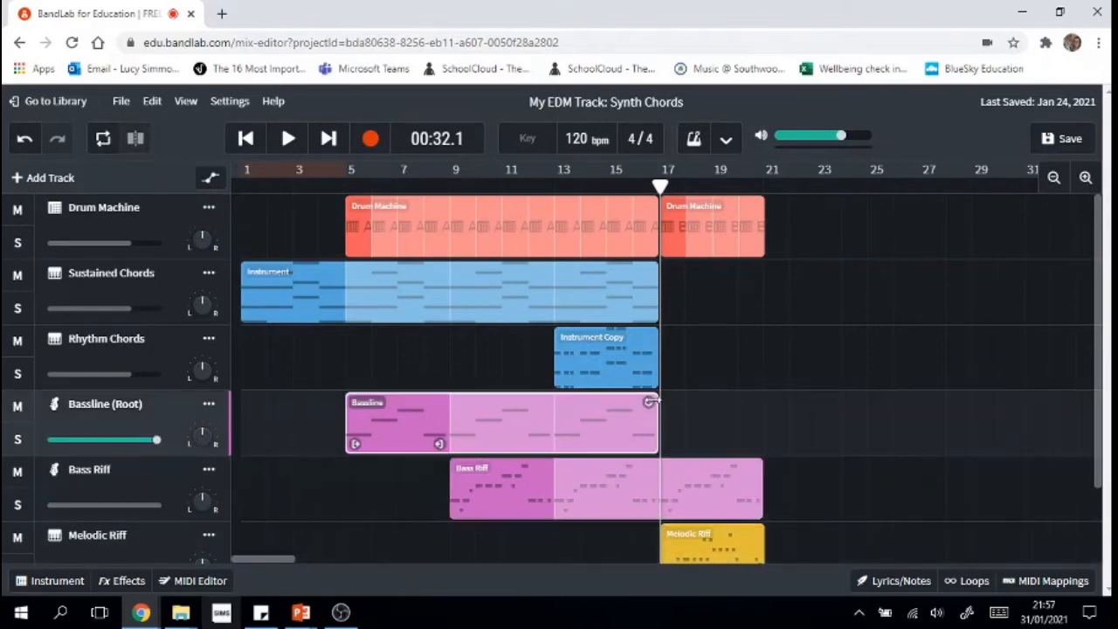
drag(651, 402, 758, 416)
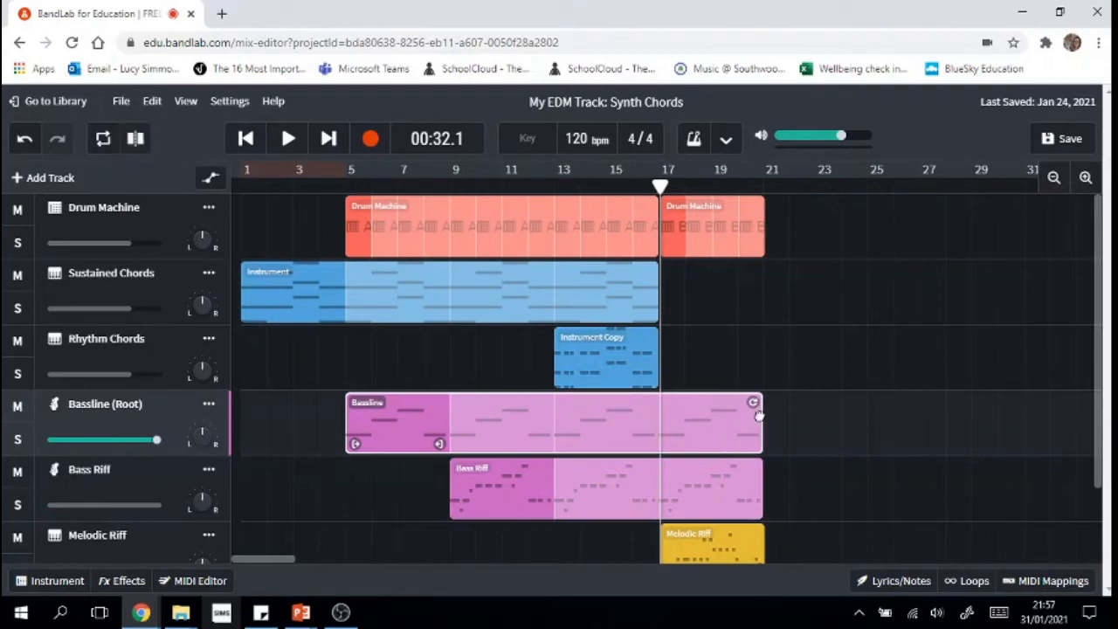
click(629, 353)
drag(653, 338, 753, 338)
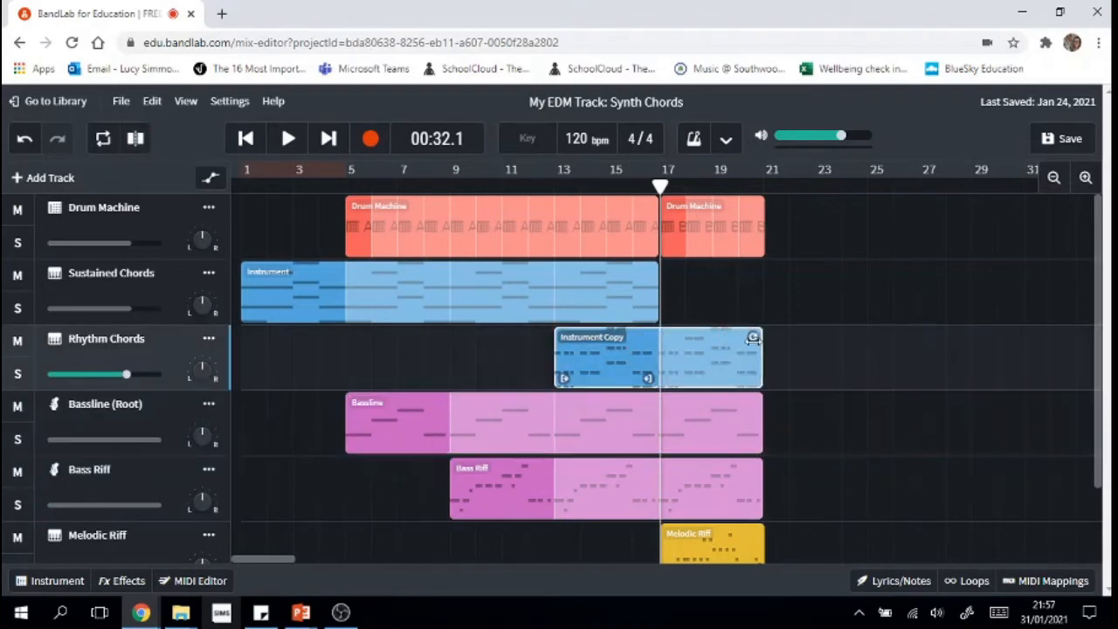
click(630, 284)
drag(651, 271, 754, 271)
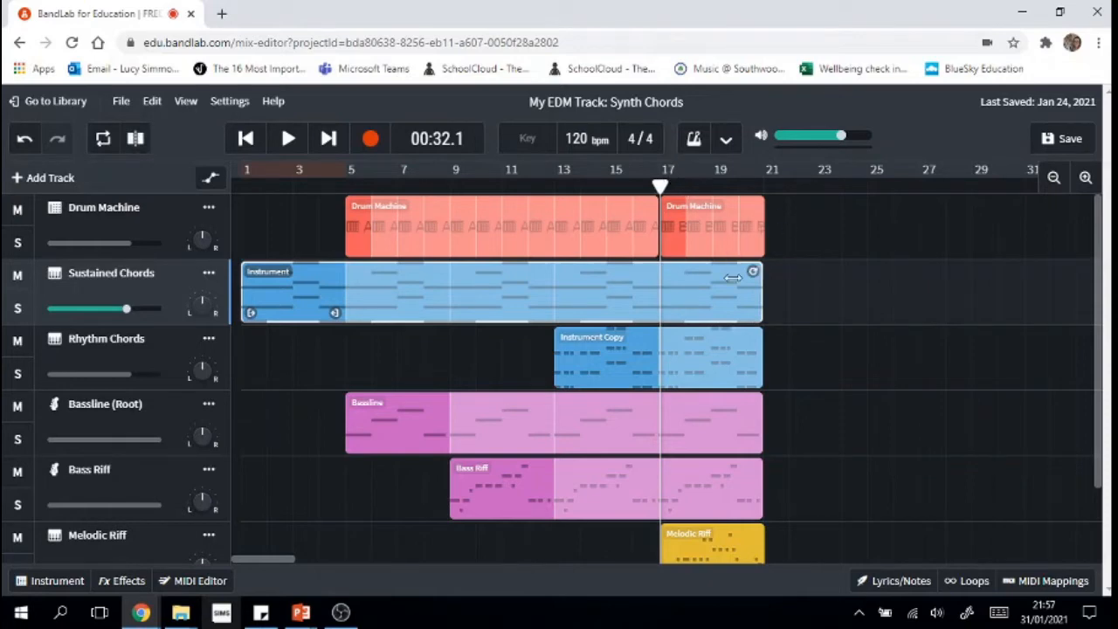
Step: Loop the Drum Machine pattern B, Sustained Chords and Rhythm Chords regions to about bar 25
click(756, 206)
drag(758, 205, 868, 205)
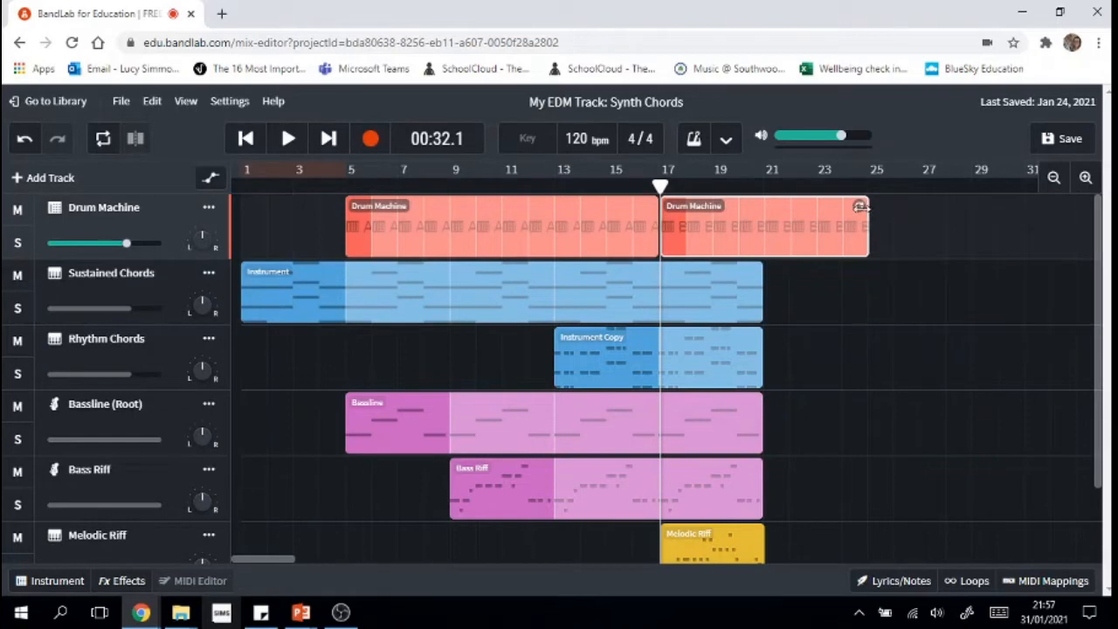
click(755, 290)
drag(756, 270, 858, 272)
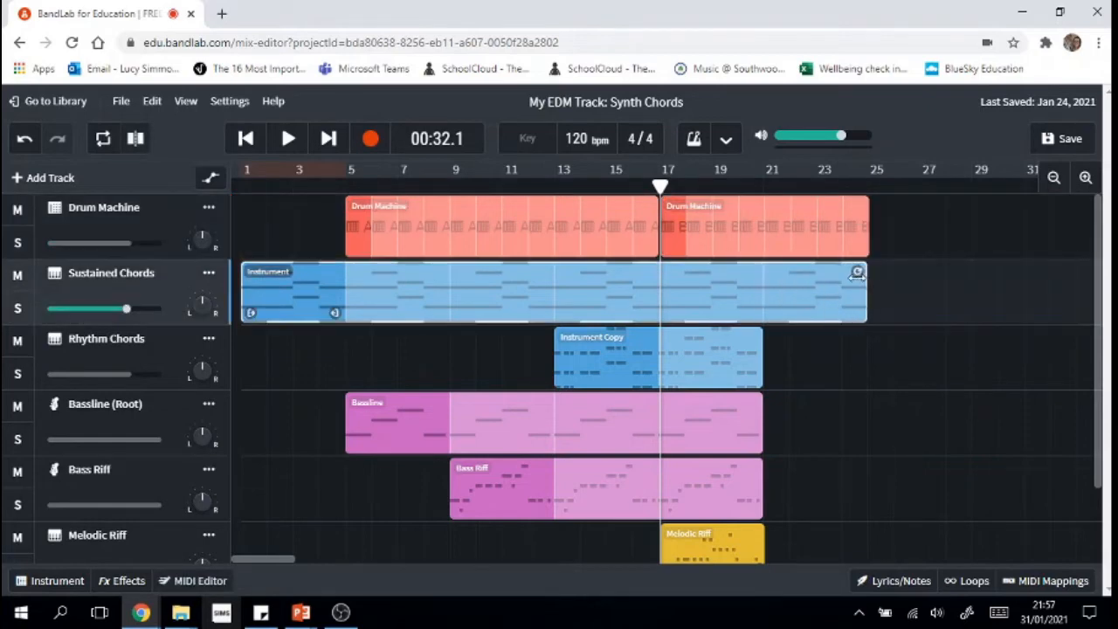
click(729, 365)
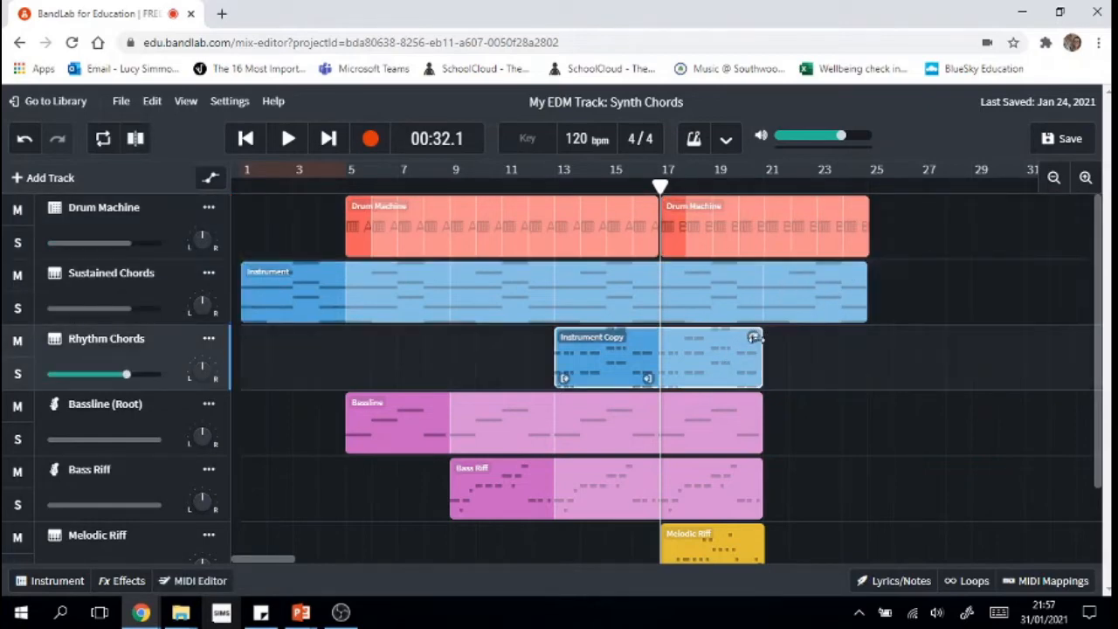
drag(756, 337, 856, 339)
Step: Loop the Bassline, Bass Riff and Melodic Riff regions to about bar 25
click(754, 419)
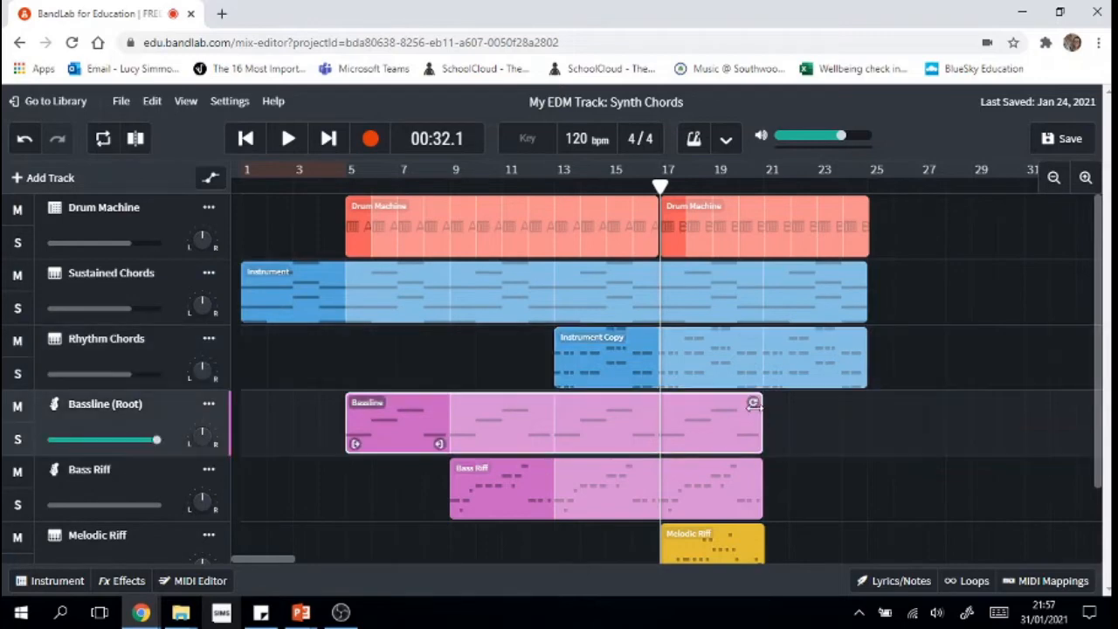
drag(757, 403, 868, 407)
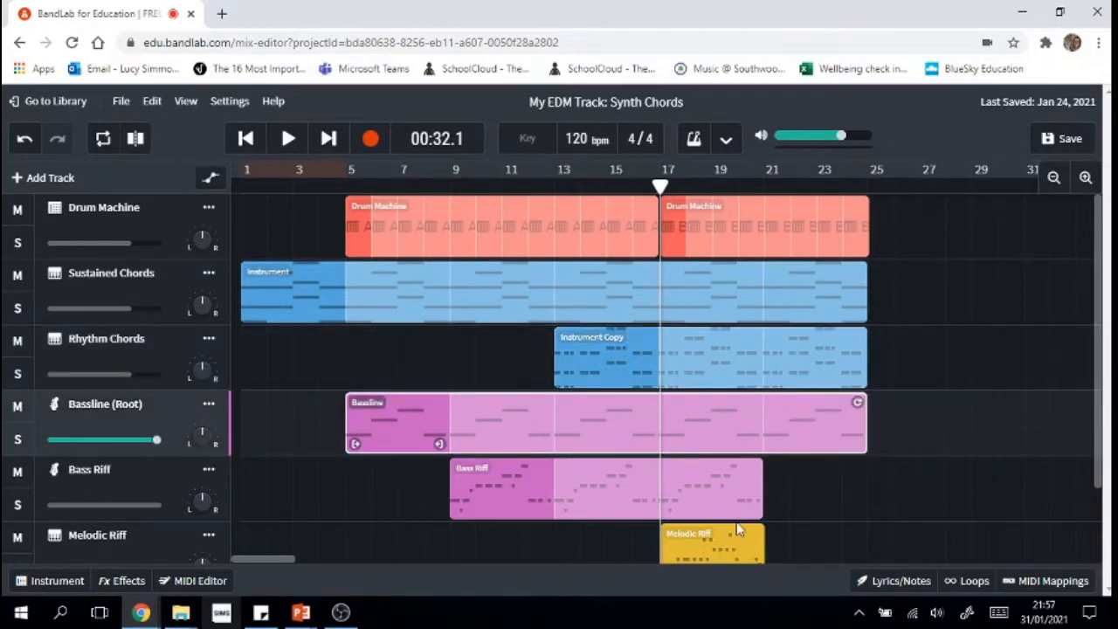
click(757, 475)
drag(756, 469, 863, 469)
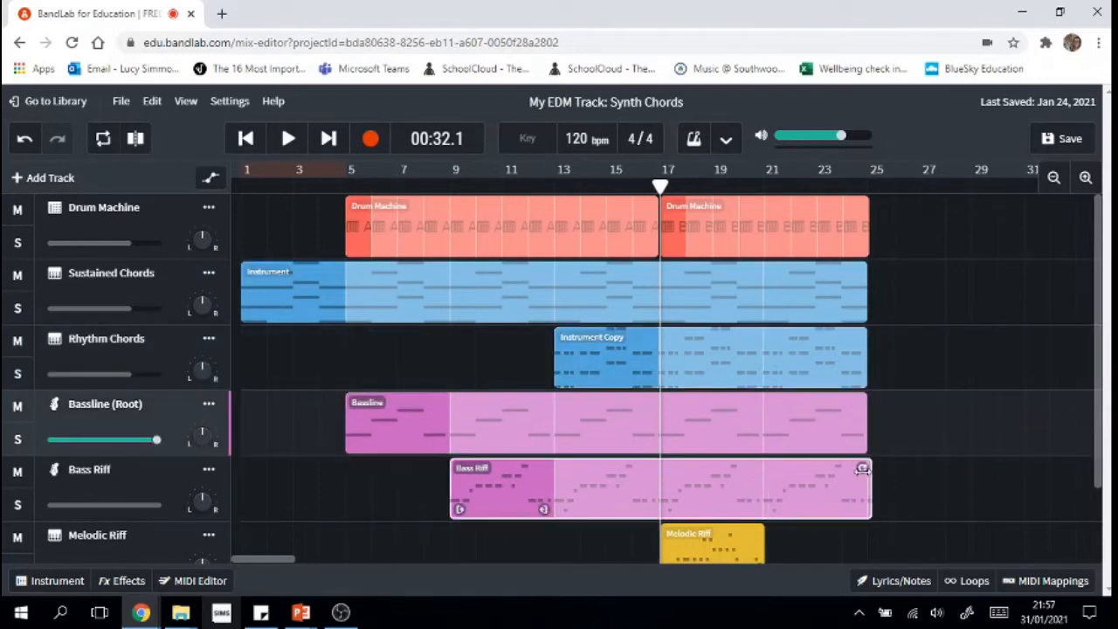
click(740, 533)
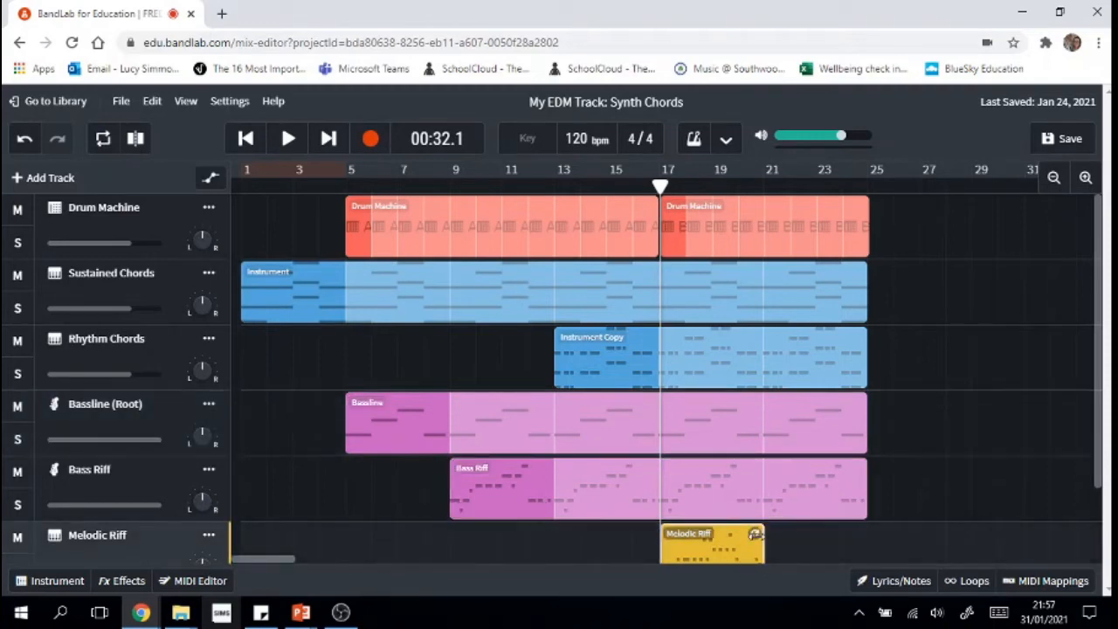
drag(755, 534, 858, 534)
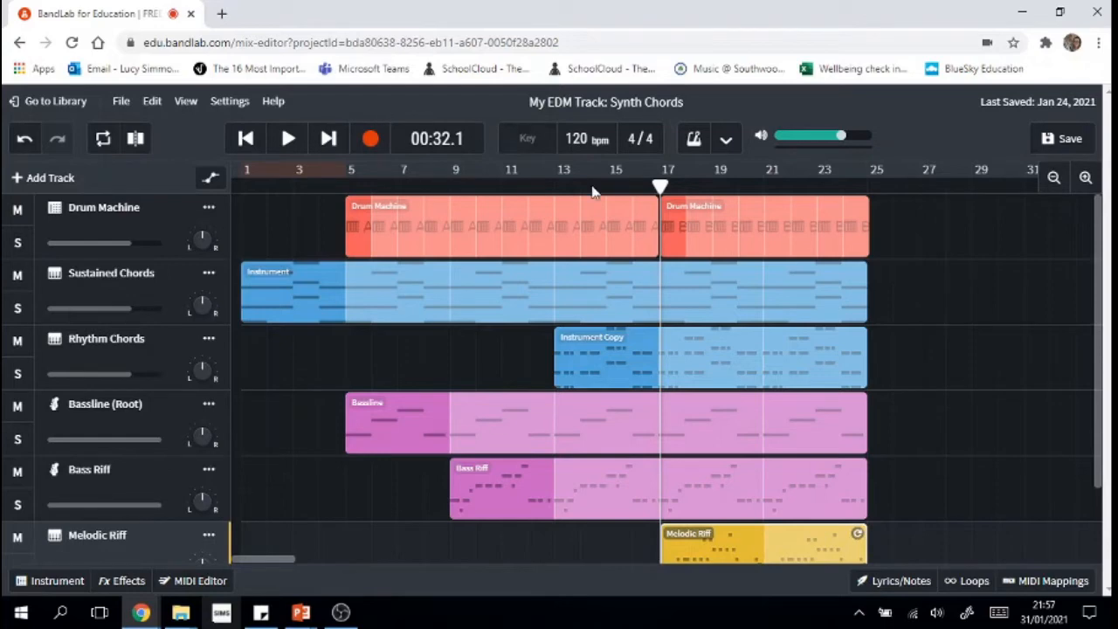
Step: Play the arrangement from the start to about bar 18
drag(660, 186, 242, 186)
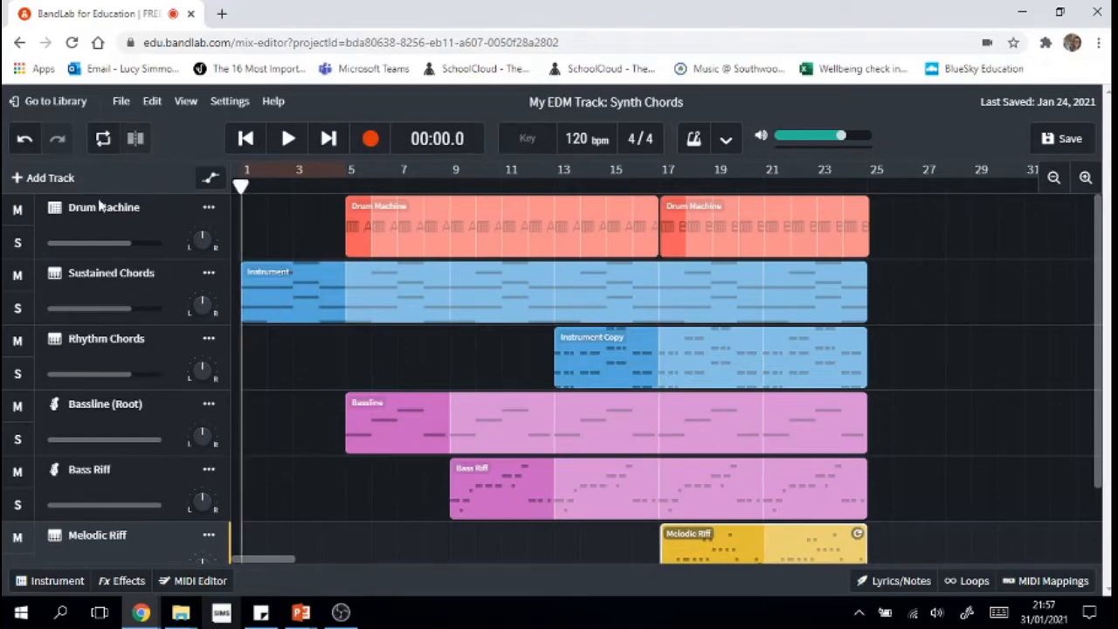
click(287, 141)
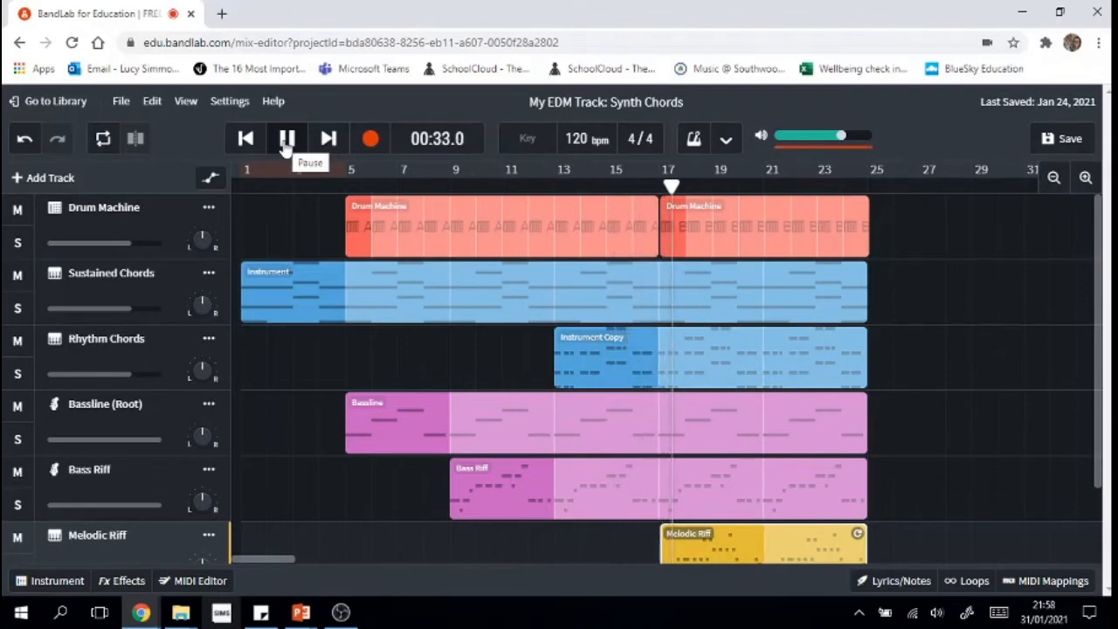
click(293, 146)
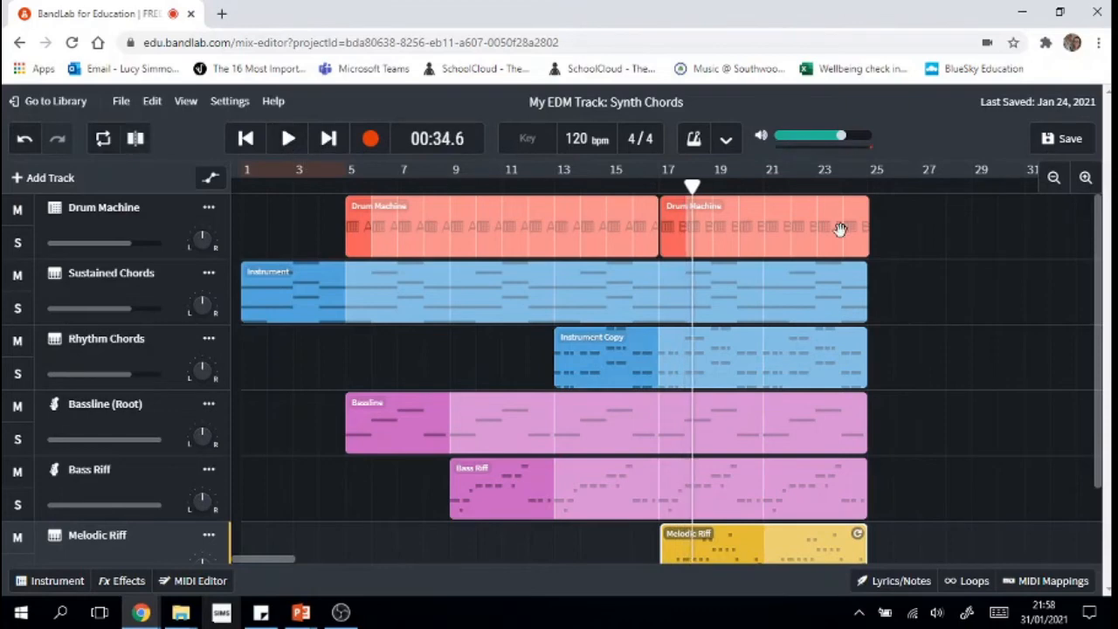
Step: Nudge the Drum Machine pattern B and Melodic Riff regions slightly earlier to align with the loop boundary of the other tracks near bar 17
click(1085, 180)
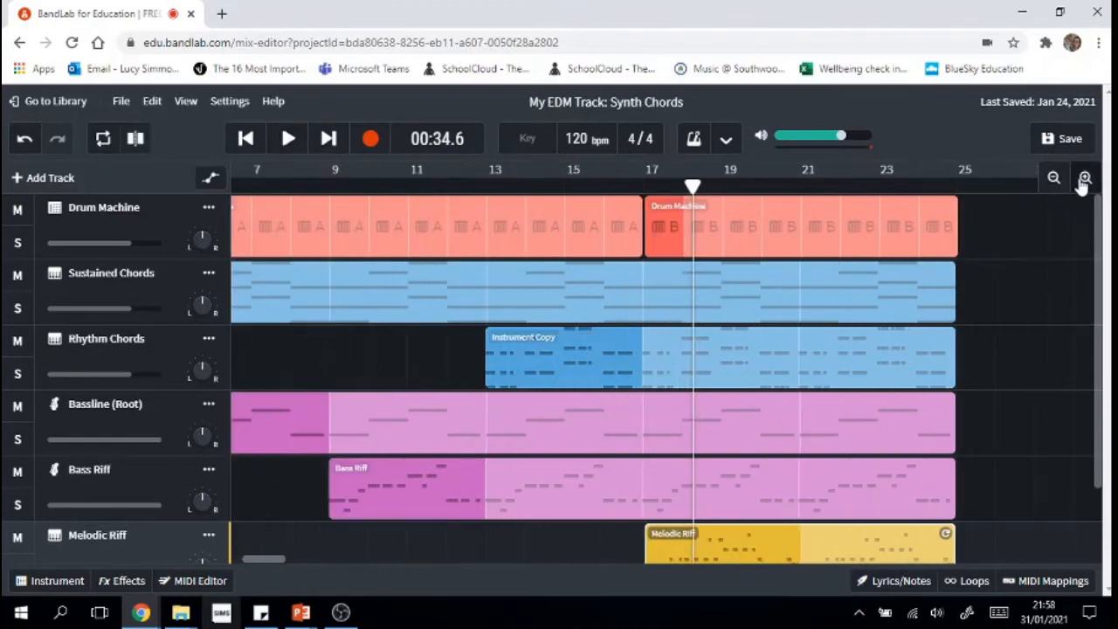
click(1085, 180)
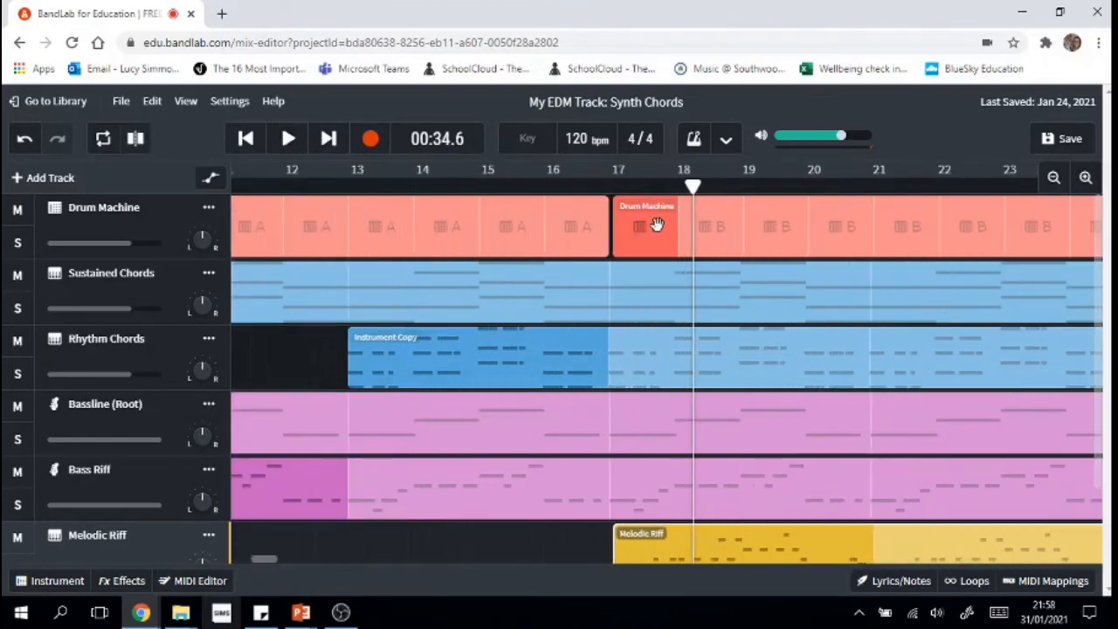
drag(657, 225, 654, 226)
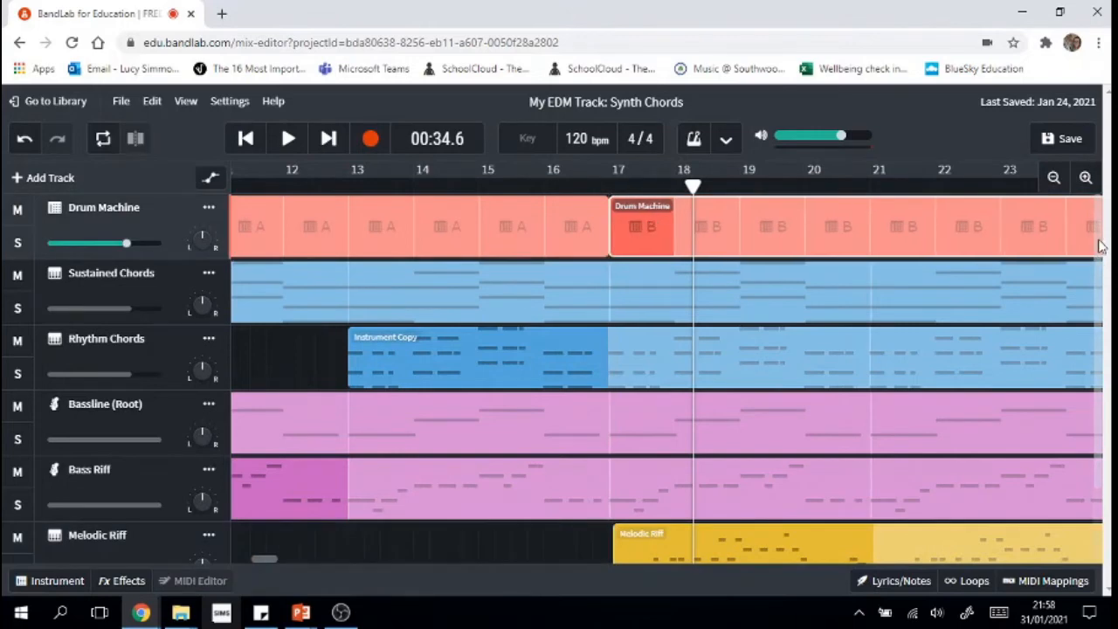
scroll(797, 454, down, 1)
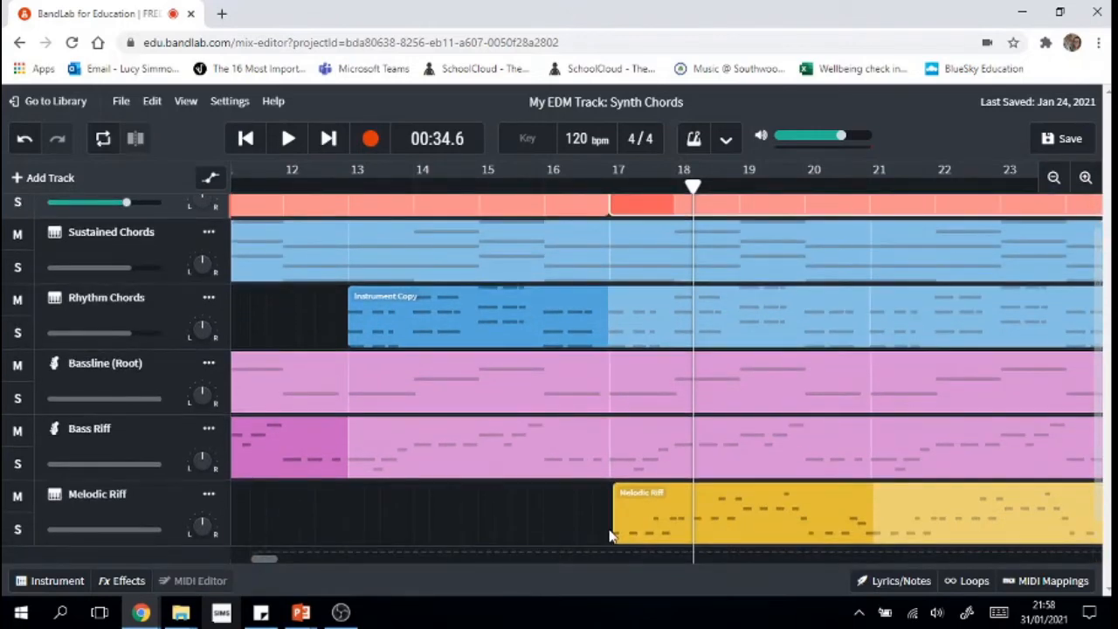
drag(622, 522, 619, 527)
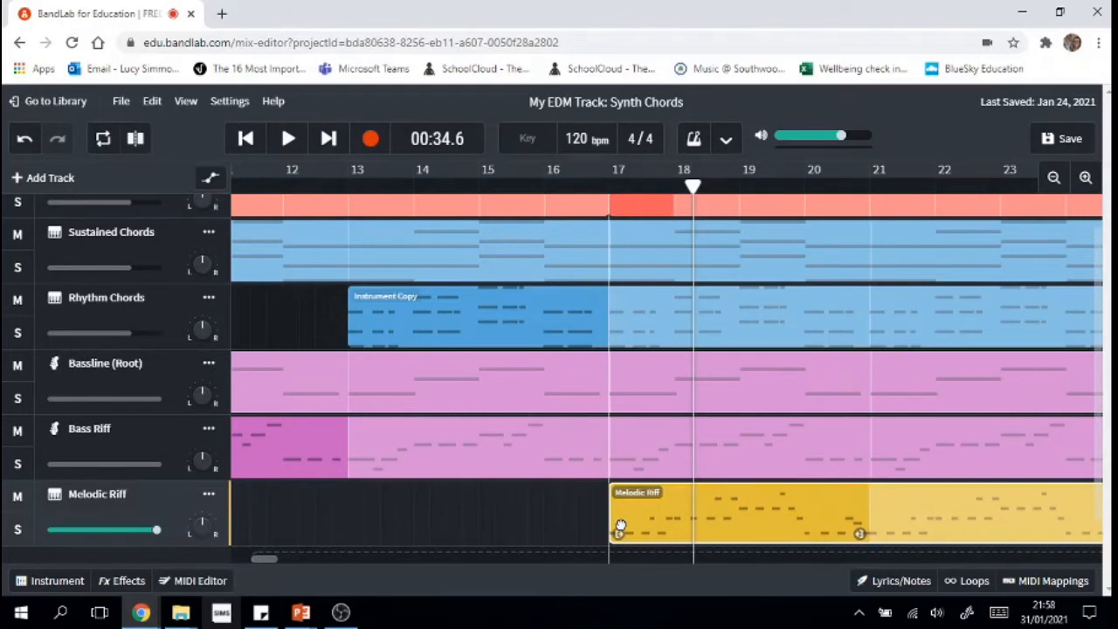
Step: Play the transition into the Melodic Riff section, from about bar 15 to bar 21
click(1054, 179)
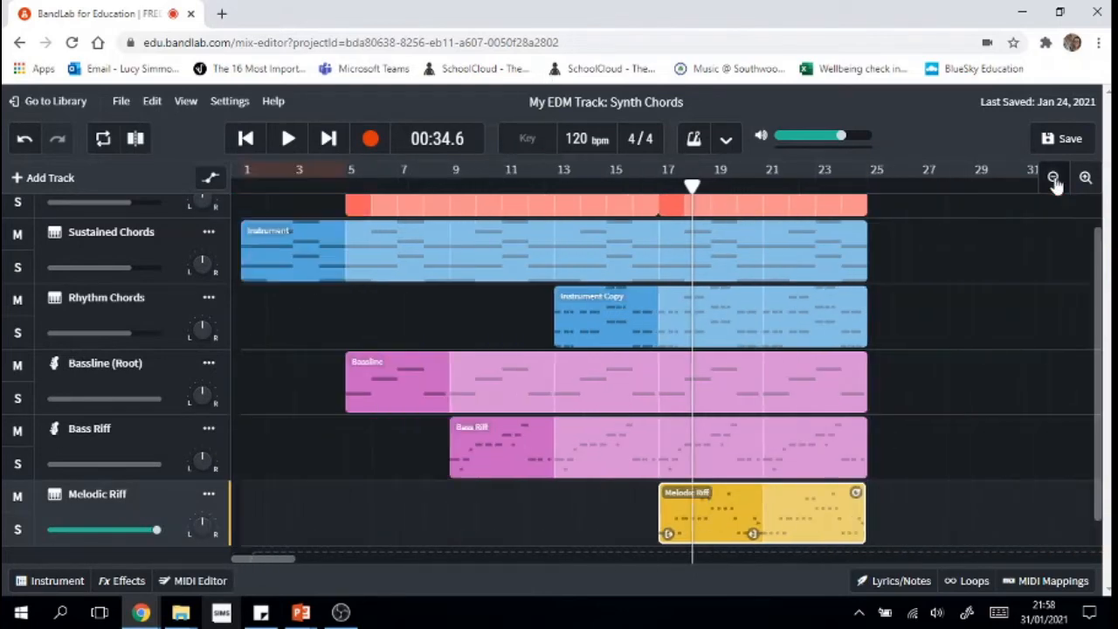
click(1053, 178)
scroll(896, 317, up, 1)
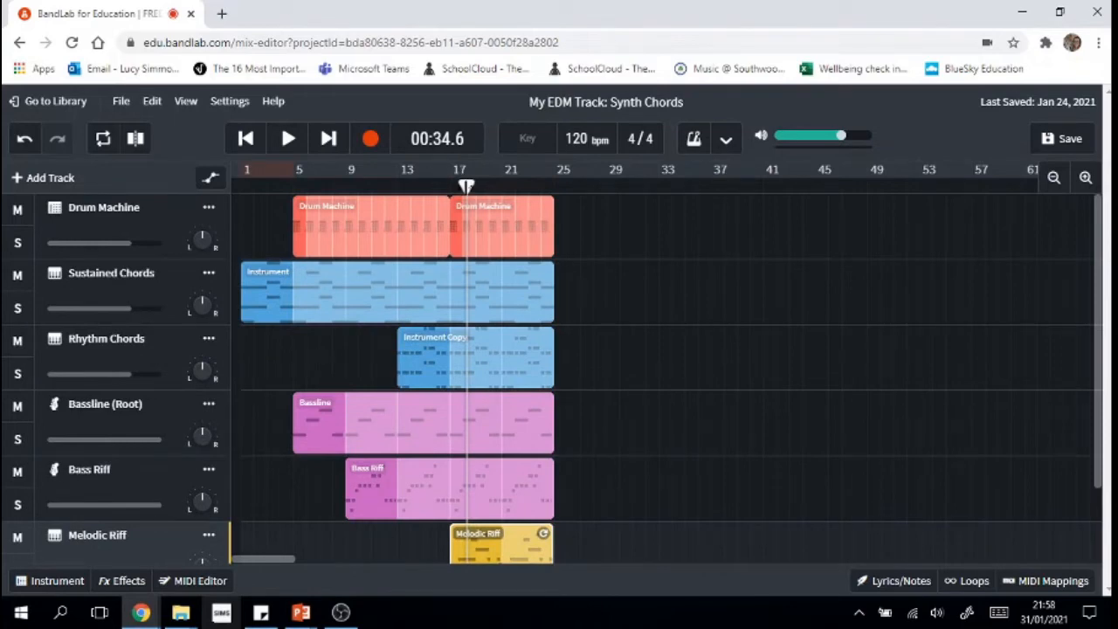
drag(466, 186, 423, 187)
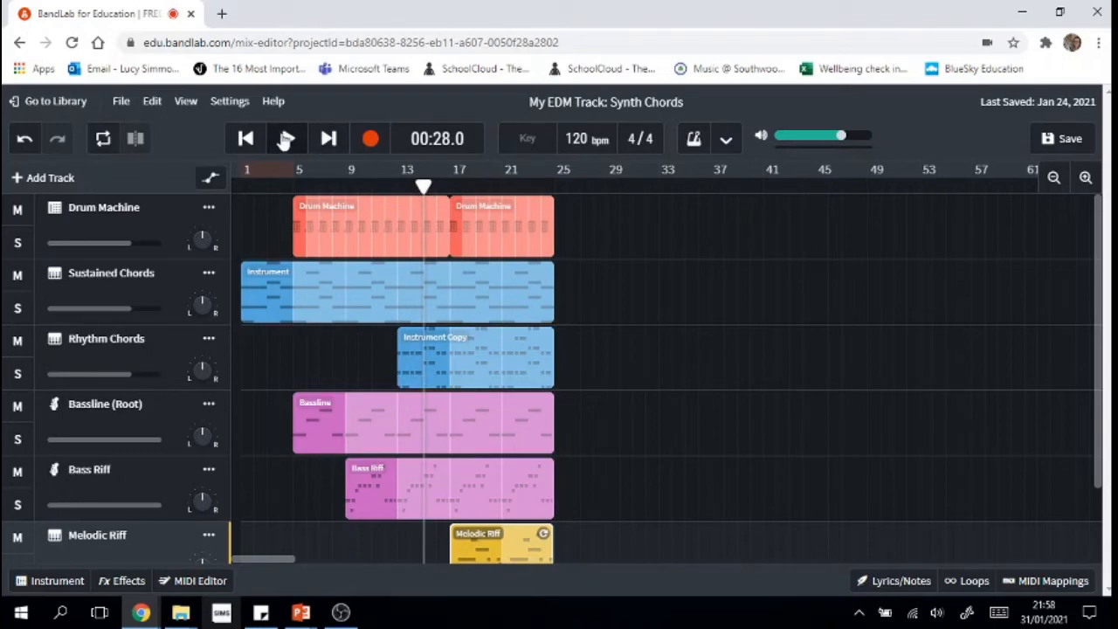
click(287, 140)
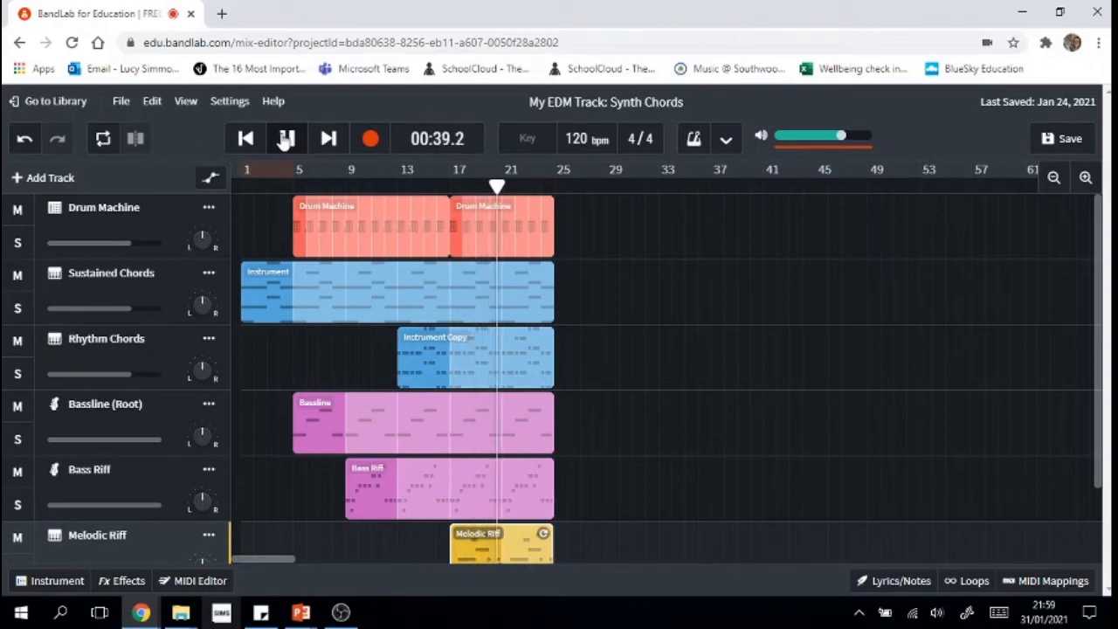
click(286, 139)
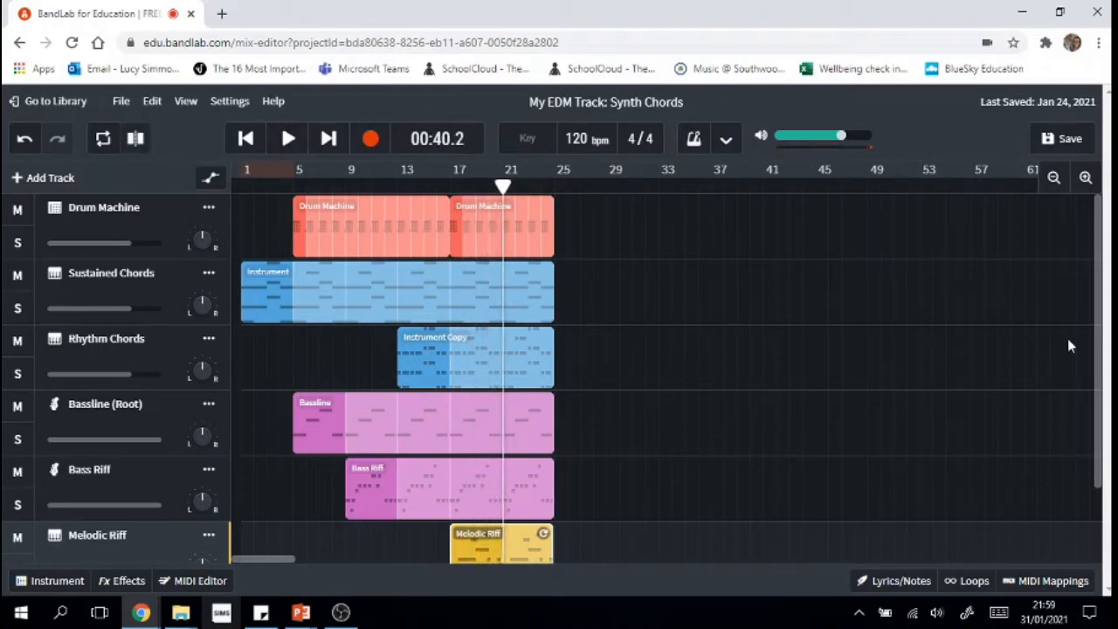
scroll(1091, 345, down, 3)
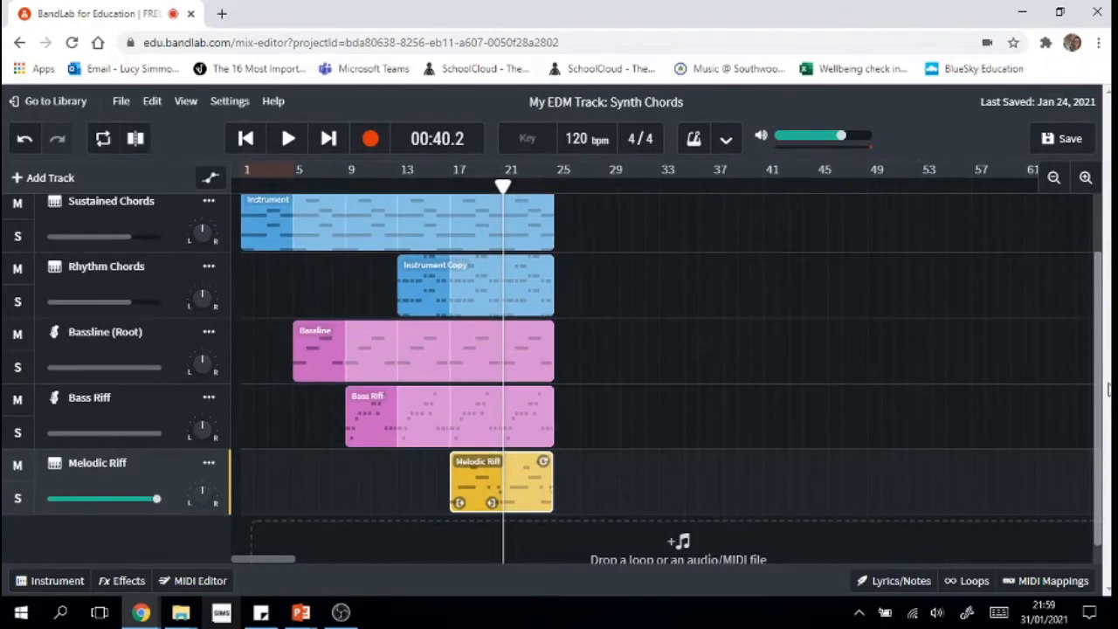
scroll(1101, 306, up, 3)
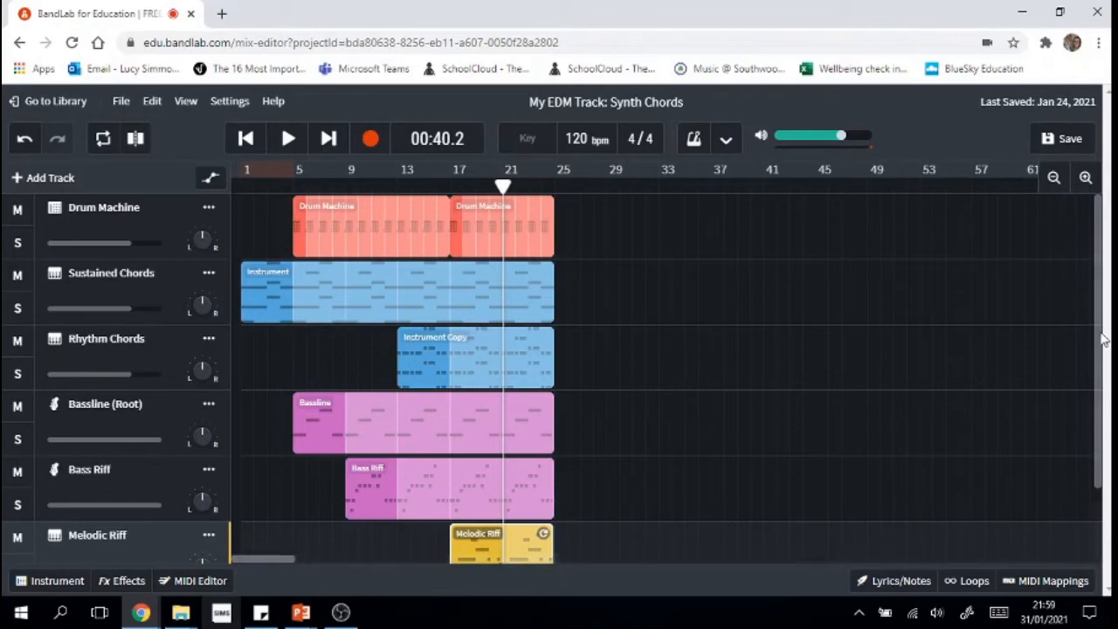
drag(1101, 340, 1098, 290)
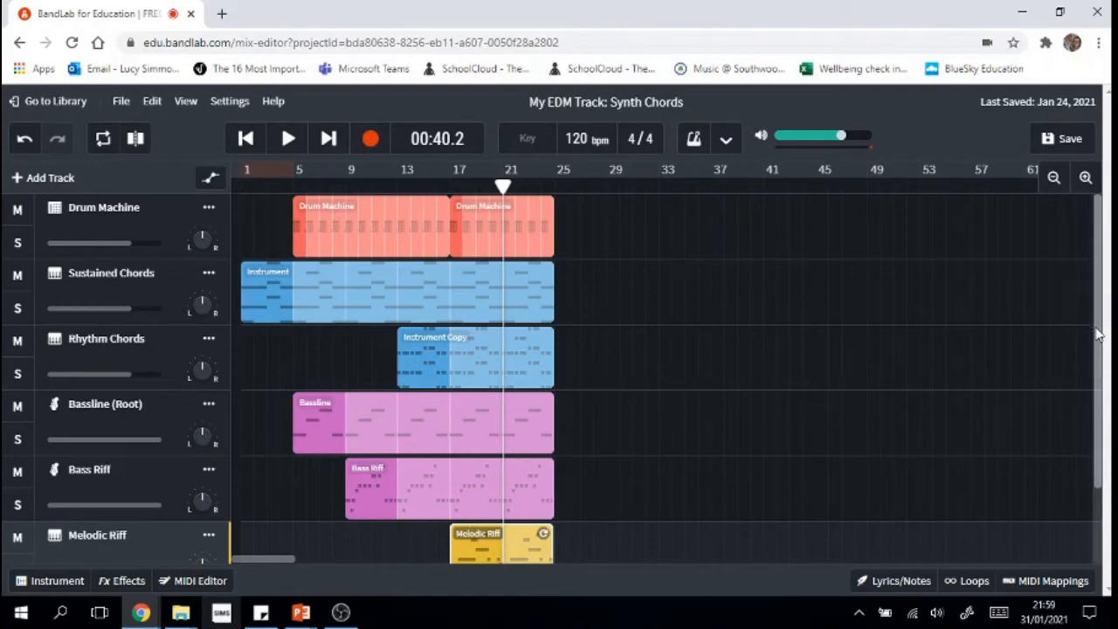
drag(1099, 335, 1106, 296)
drag(1106, 333, 1066, 472)
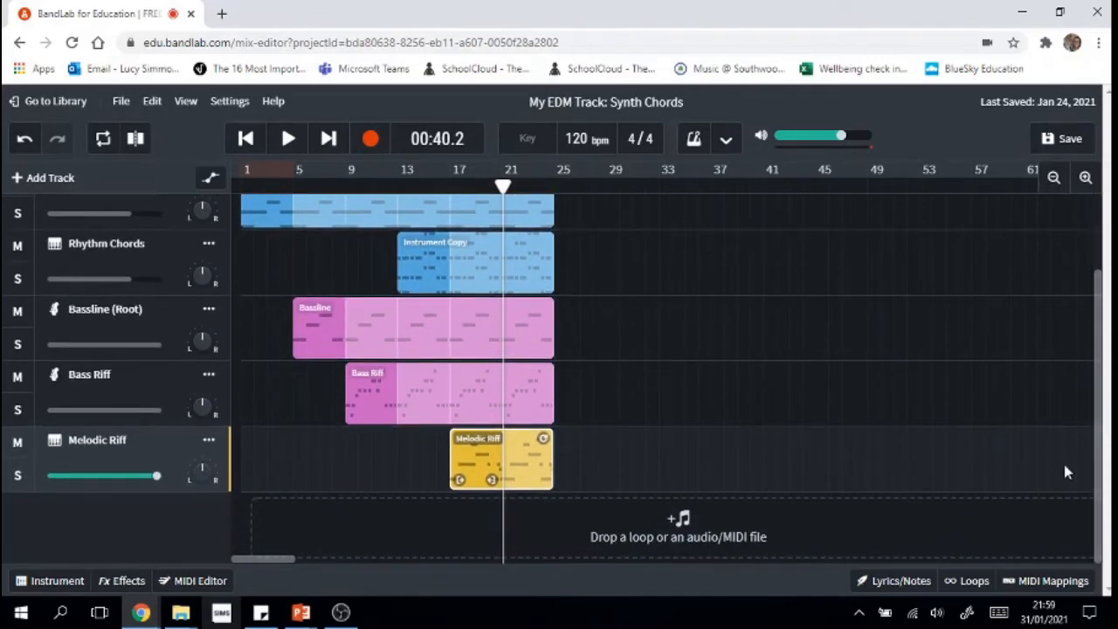
Step: Open the loop library, search it for EDM and open the EDM Megapack Vol 1 pack
click(972, 582)
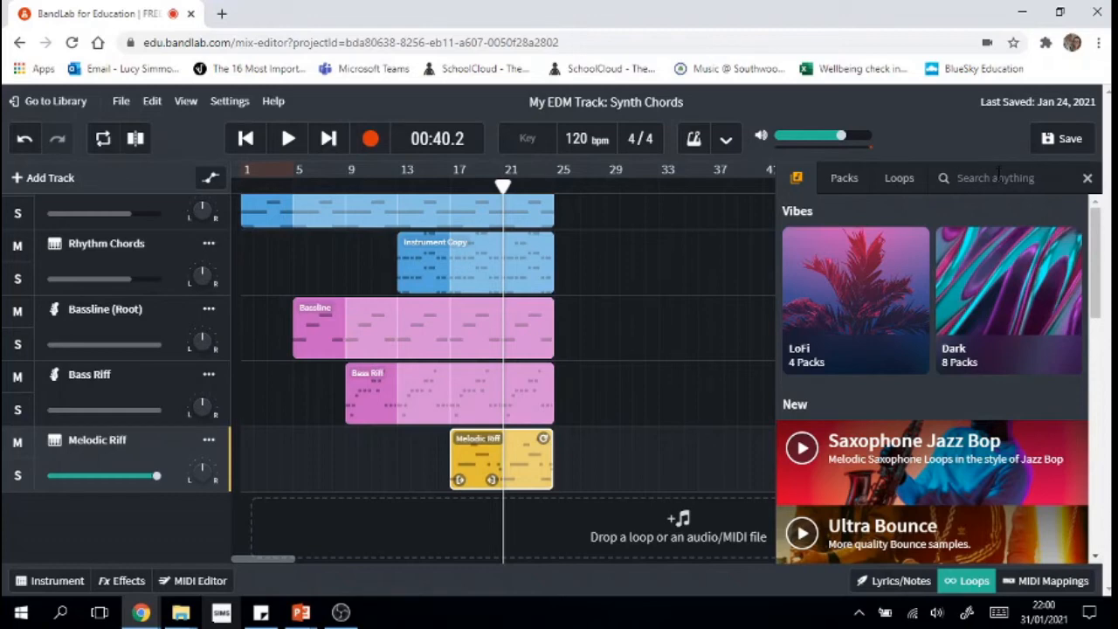
click(970, 581)
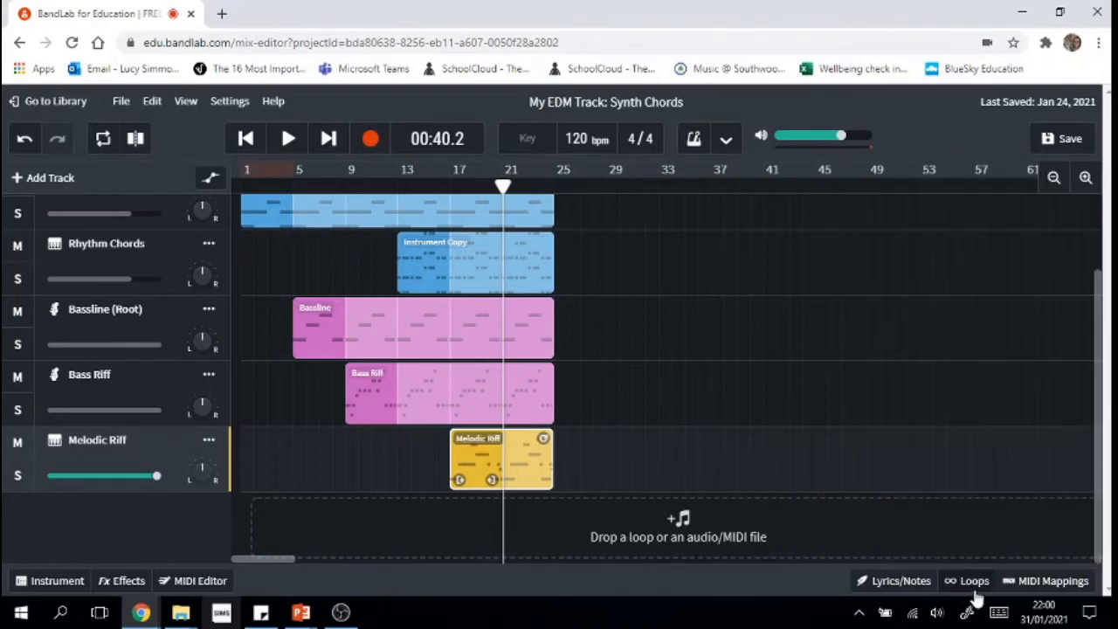
click(970, 582)
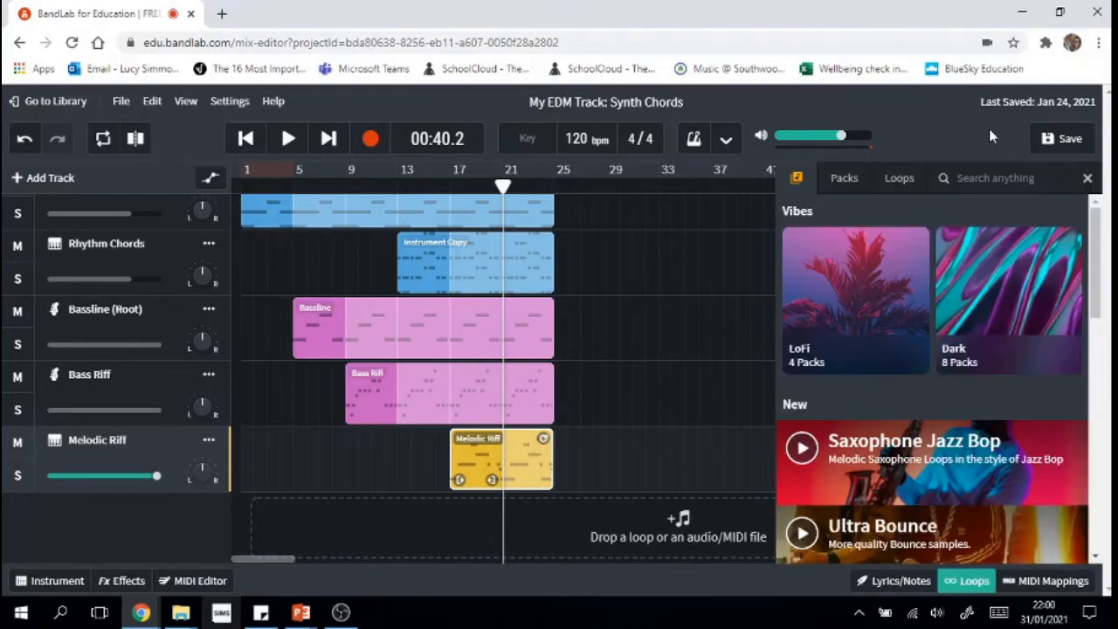
mouse_move(1097, 262)
mouse_down()
mouse_move(1109, 494)
mouse_move(1110, 245)
mouse_up()
text(EDM)
key(Return)
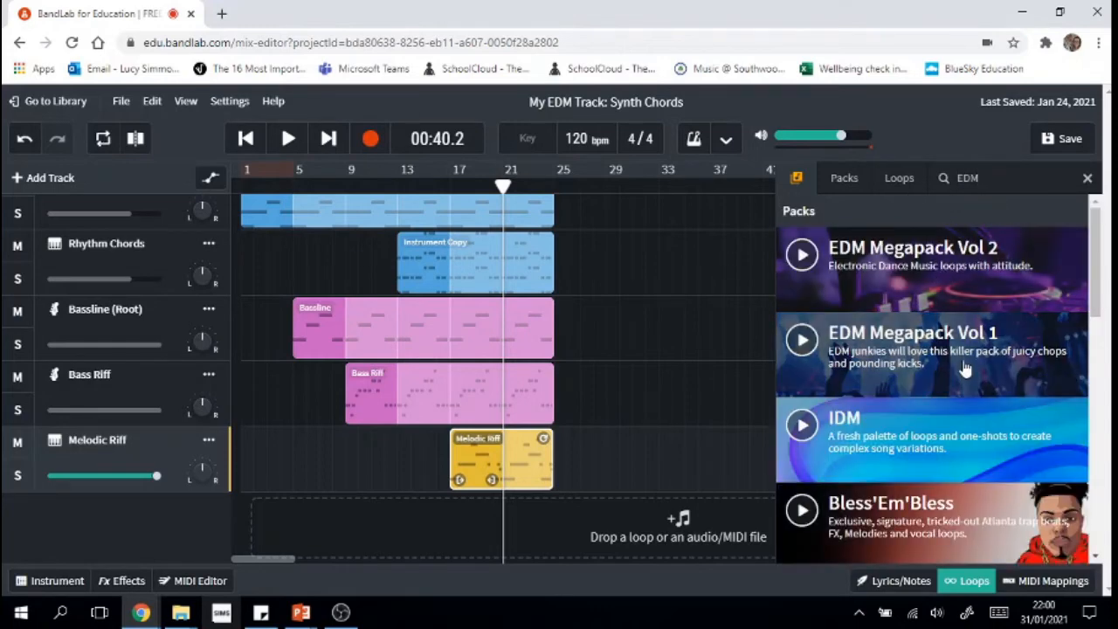
click(890, 367)
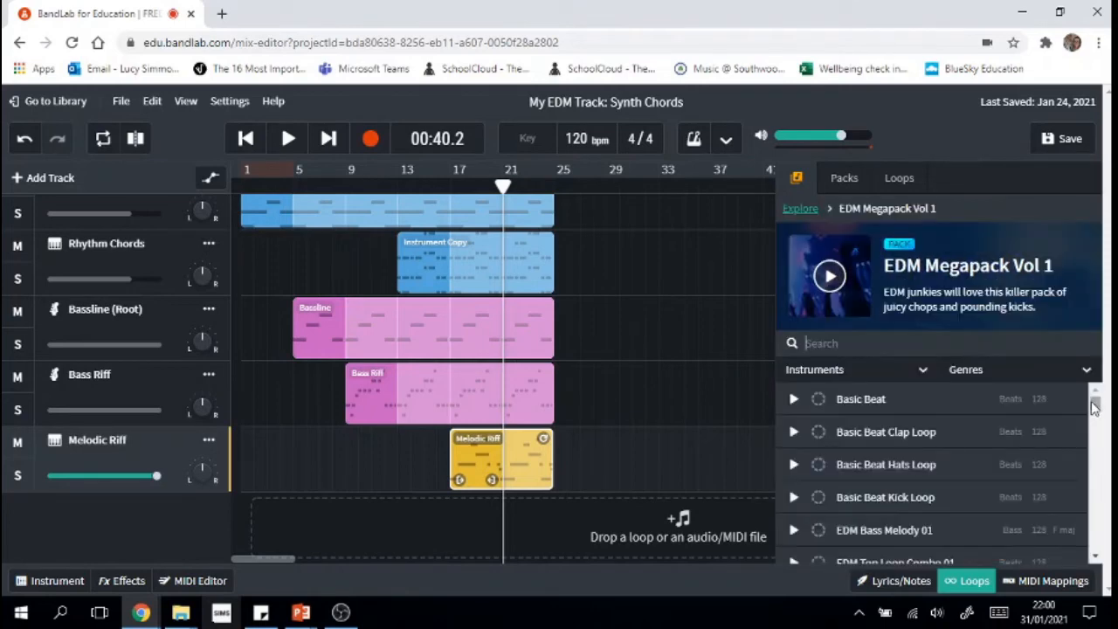
Step: Examine the opening beat loops in EDM Megapack Vol 1 and their tempos
scroll(1095, 409, down, 1)
scroll(1095, 409, up, 1)
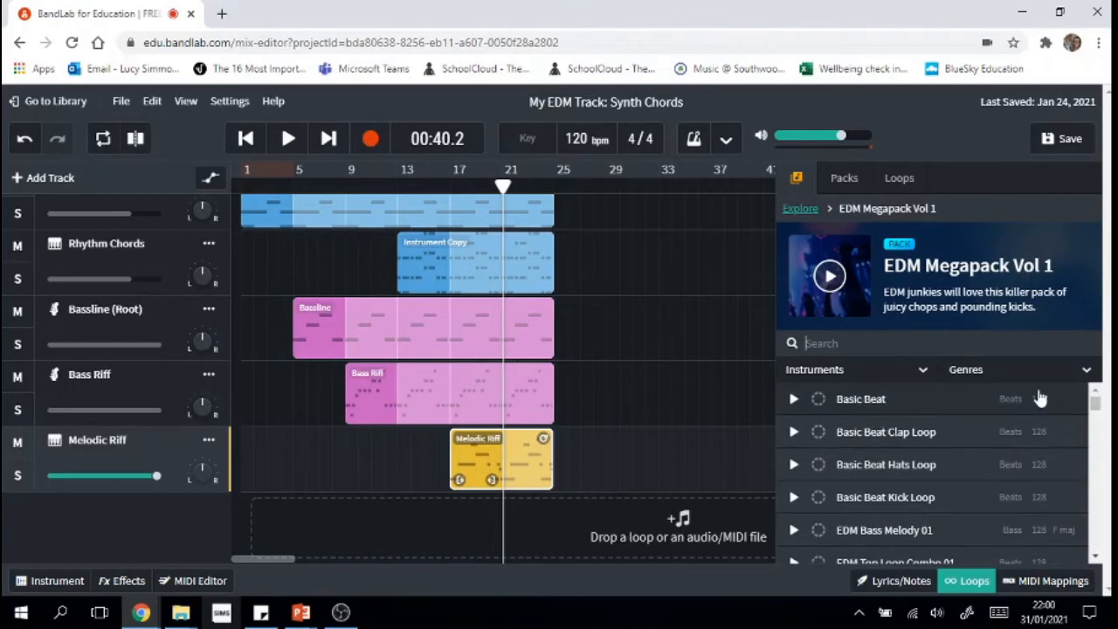
click(1097, 557)
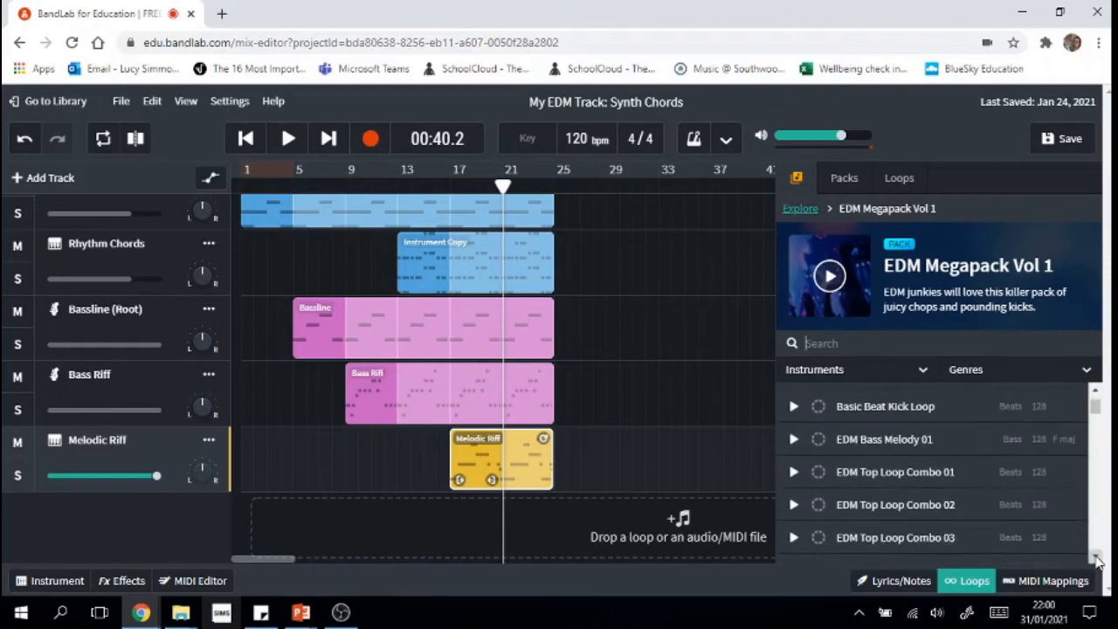
click(1097, 558)
click(1096, 557)
click(1096, 557)
click(1097, 557)
click(1097, 558)
click(1096, 557)
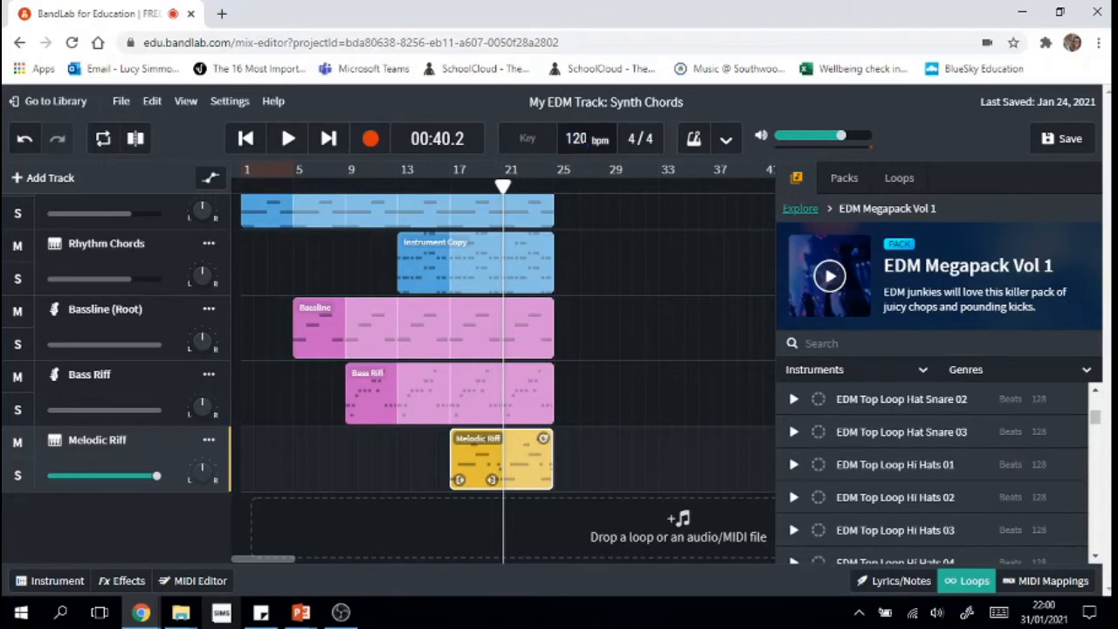
Step: Set the project tempo to 128 bpm
key(BackSpace)
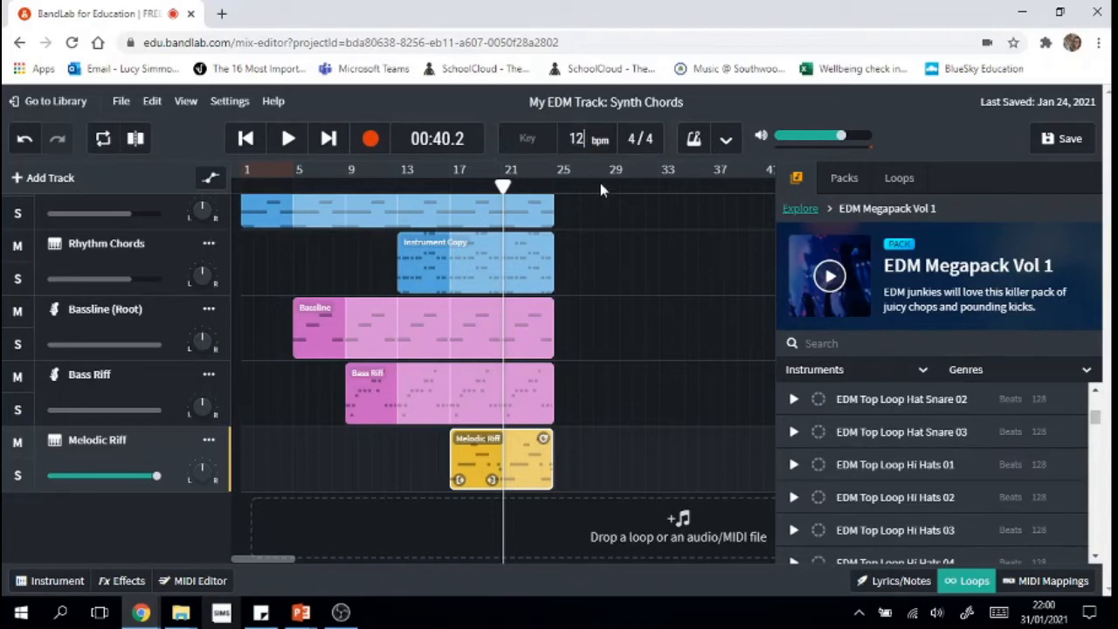
text(8)
click(635, 227)
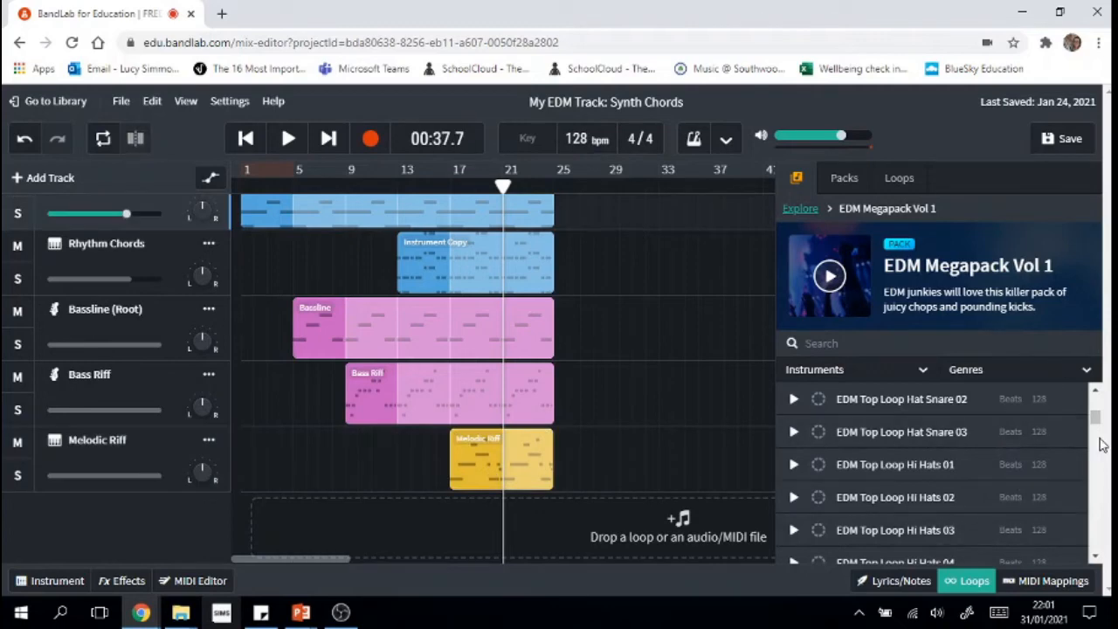
Step: Look through the pack's drum and beat loops, from Basic Beat to the Morning After loops
scroll(1102, 446, down, 5)
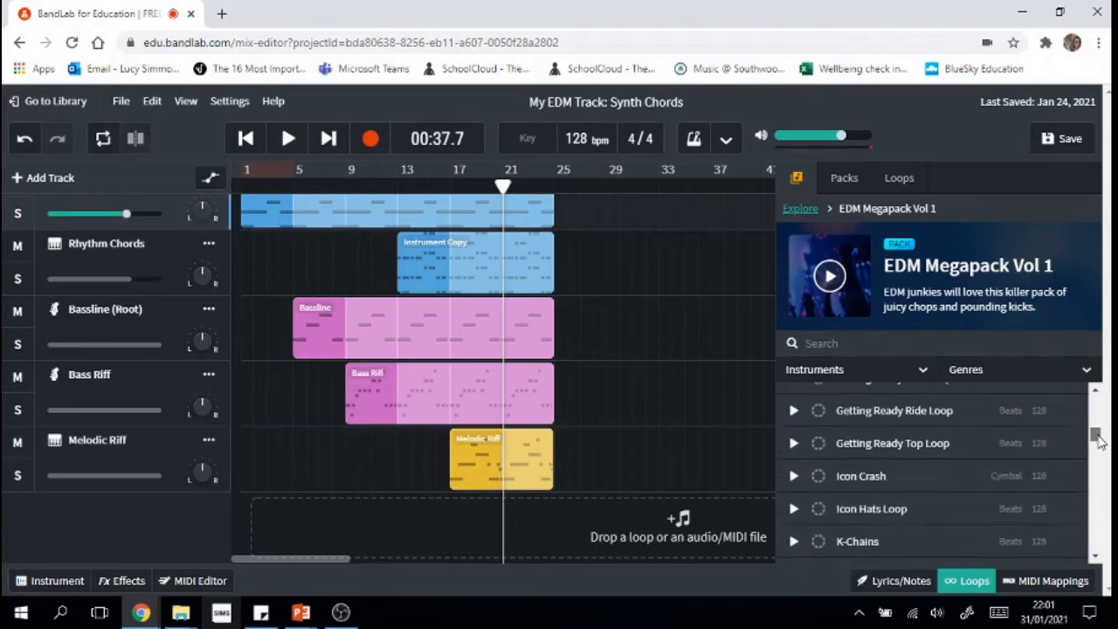
scroll(1097, 450, down, 5)
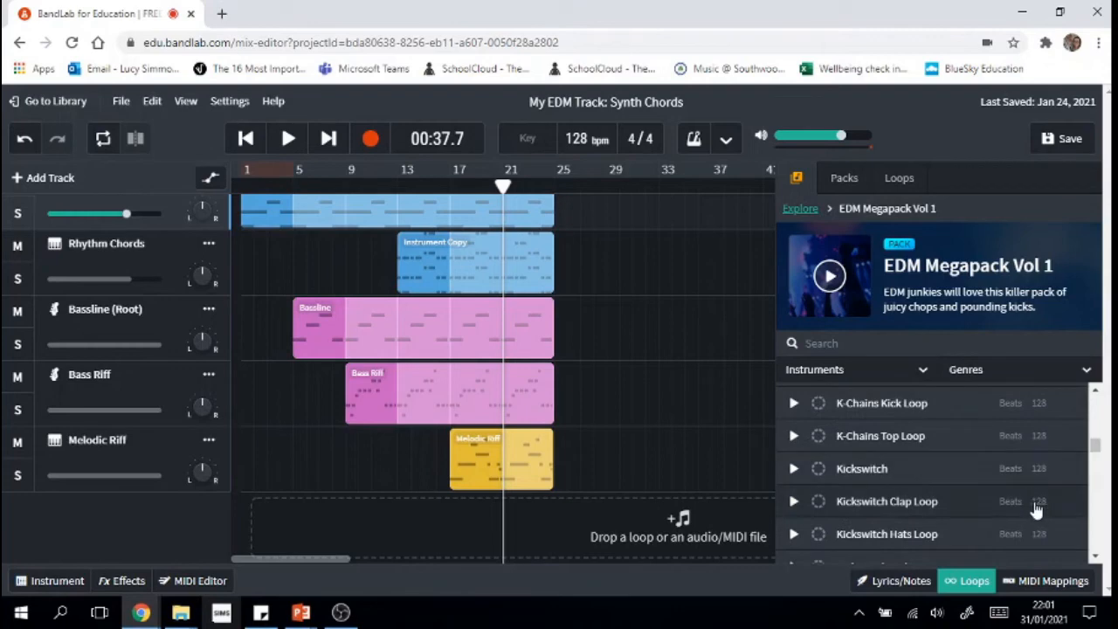
drag(1097, 442, 1103, 395)
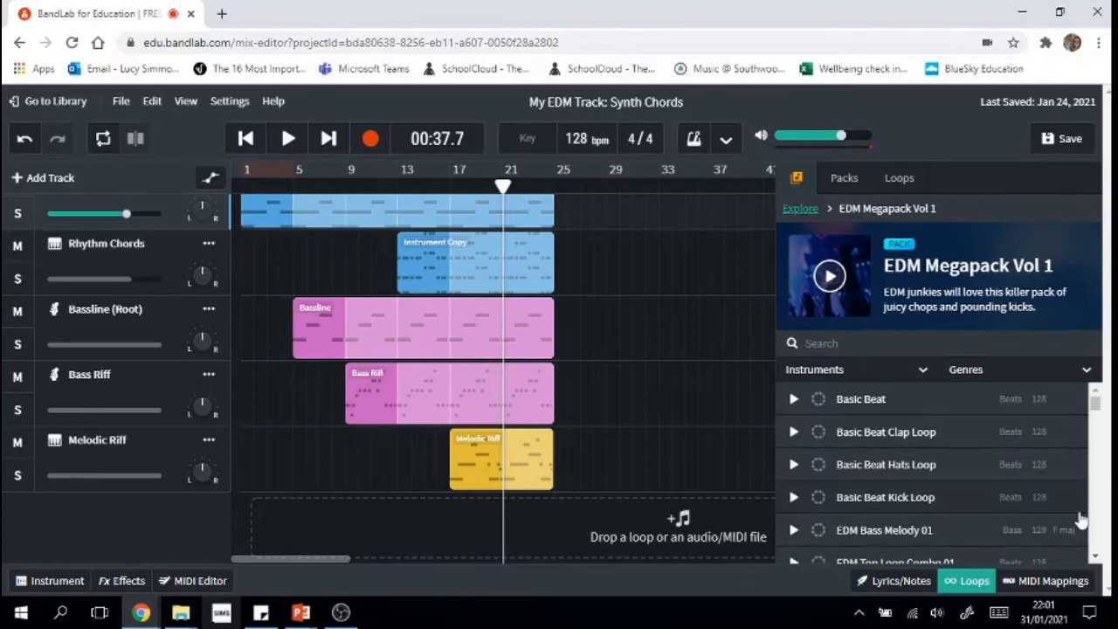
click(1094, 556)
click(1094, 557)
click(1095, 557)
click(1095, 556)
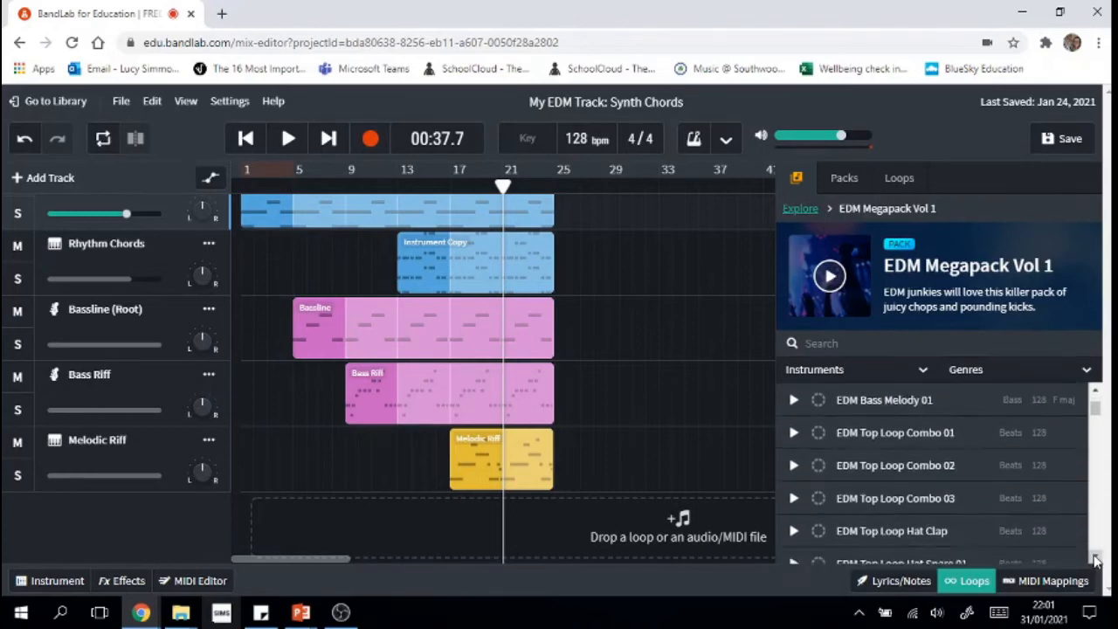
click(1095, 557)
click(1096, 558)
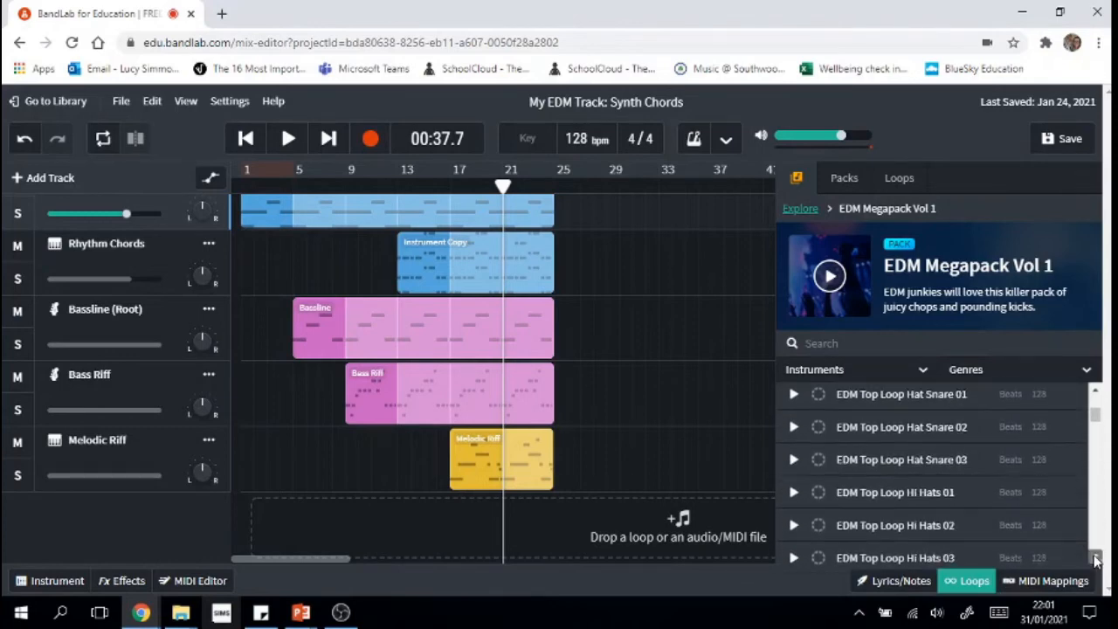
click(1096, 558)
click(1095, 557)
click(1096, 558)
click(1096, 557)
click(1096, 557)
click(1095, 558)
click(1096, 557)
click(1096, 558)
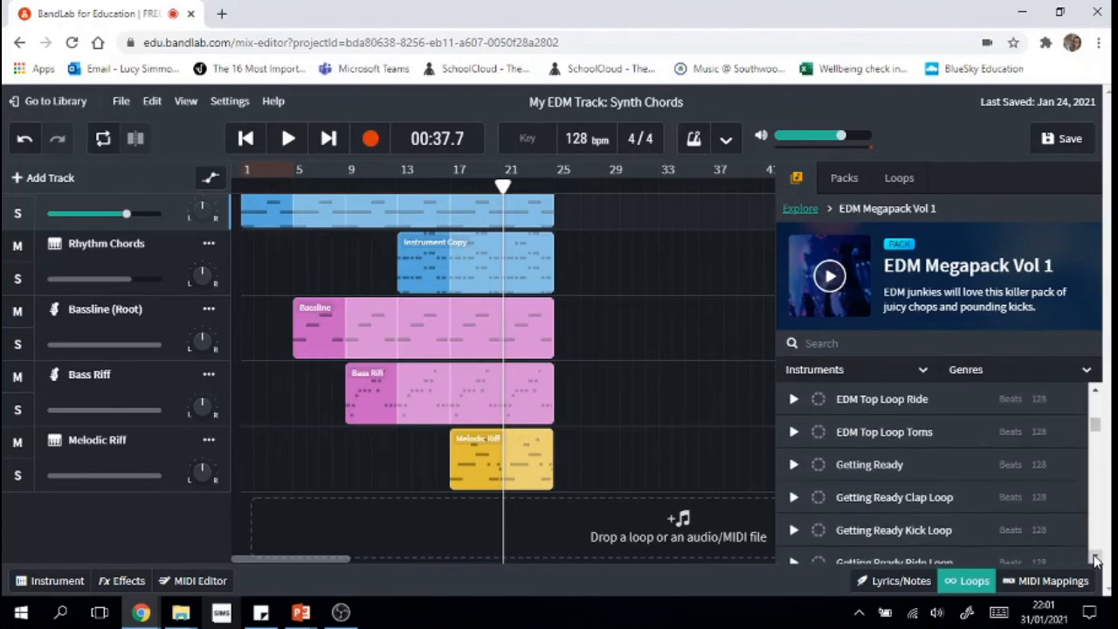
click(1096, 558)
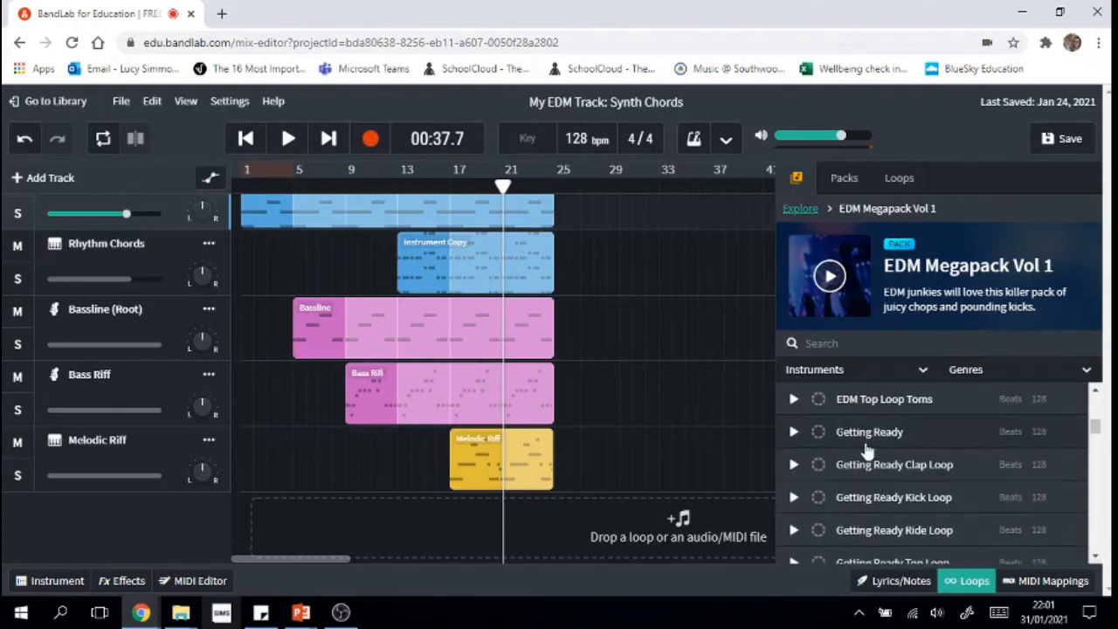
click(1096, 557)
click(1095, 557)
click(1096, 557)
click(1096, 558)
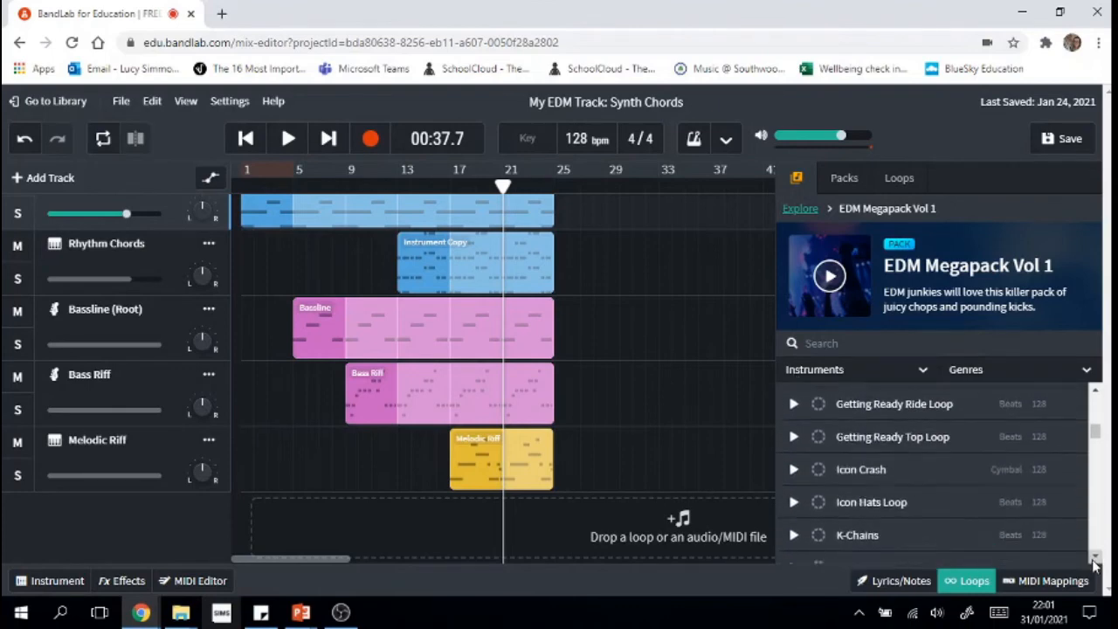
click(1096, 557)
click(1095, 557)
click(1095, 557)
click(1096, 557)
click(1096, 558)
click(1096, 558)
click(1095, 558)
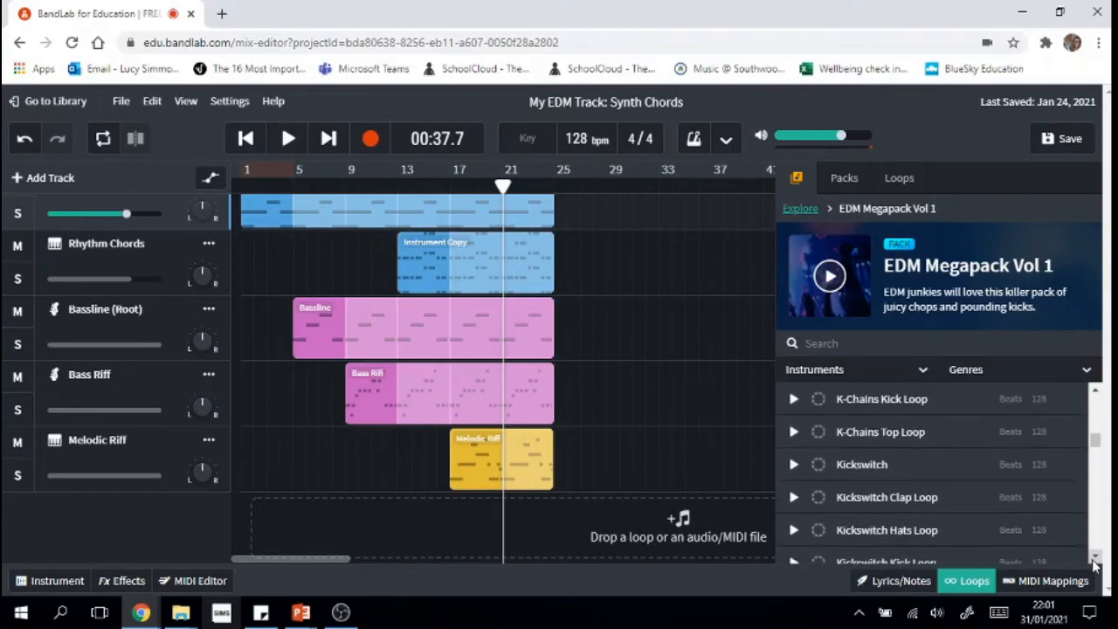
click(1096, 558)
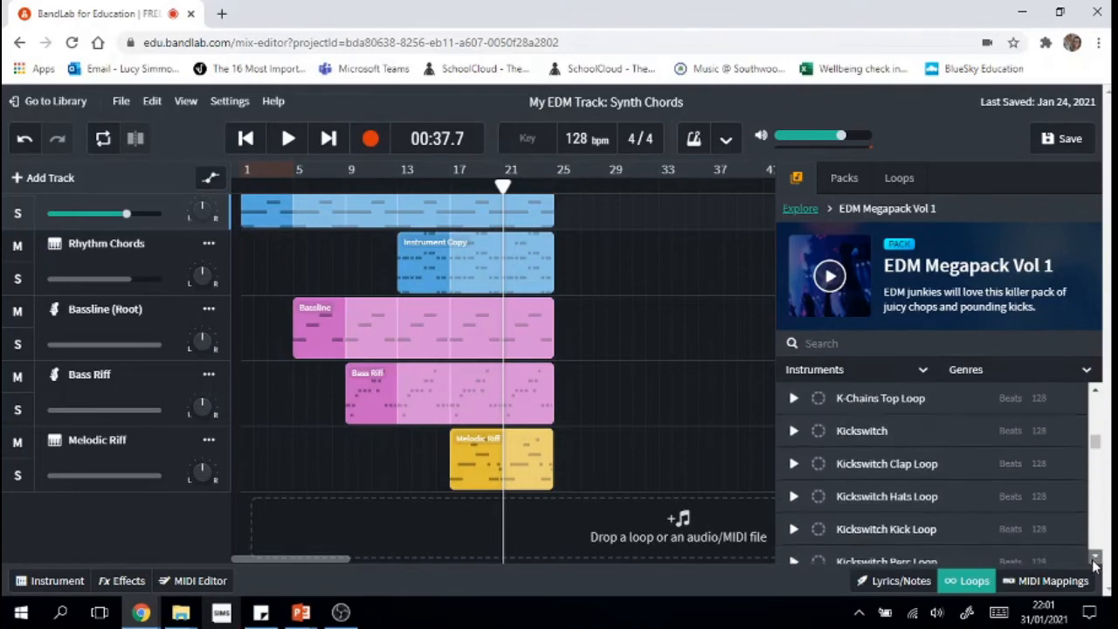
click(1095, 557)
click(1095, 558)
click(1095, 558)
click(1096, 557)
click(1096, 557)
click(1095, 558)
click(1095, 558)
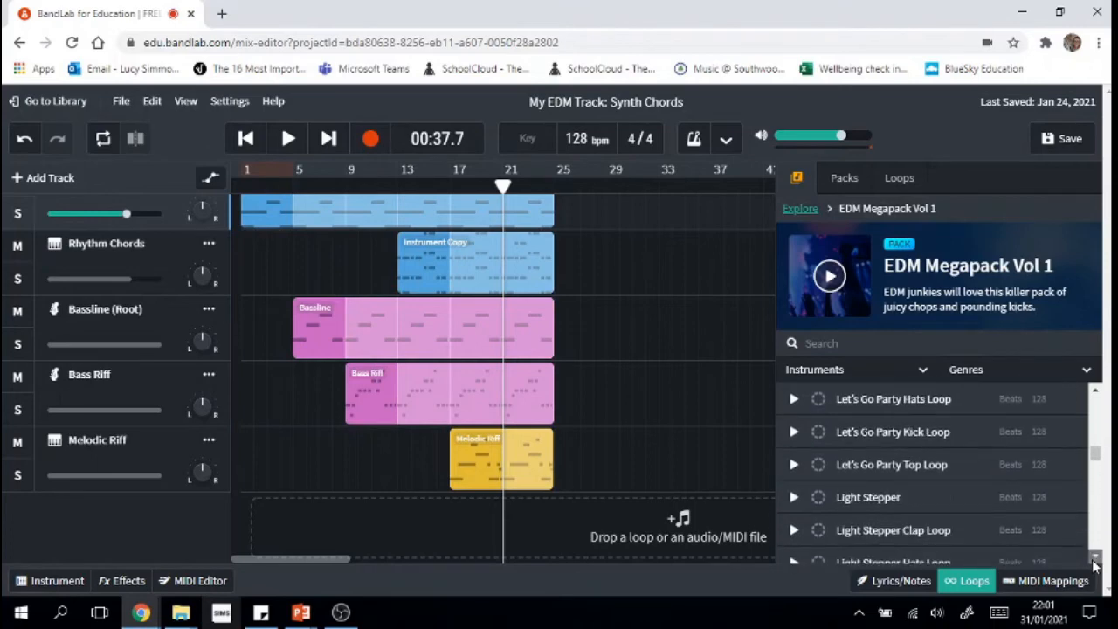
click(1096, 557)
click(1096, 557)
click(1096, 557)
click(1095, 557)
click(1096, 557)
click(1096, 558)
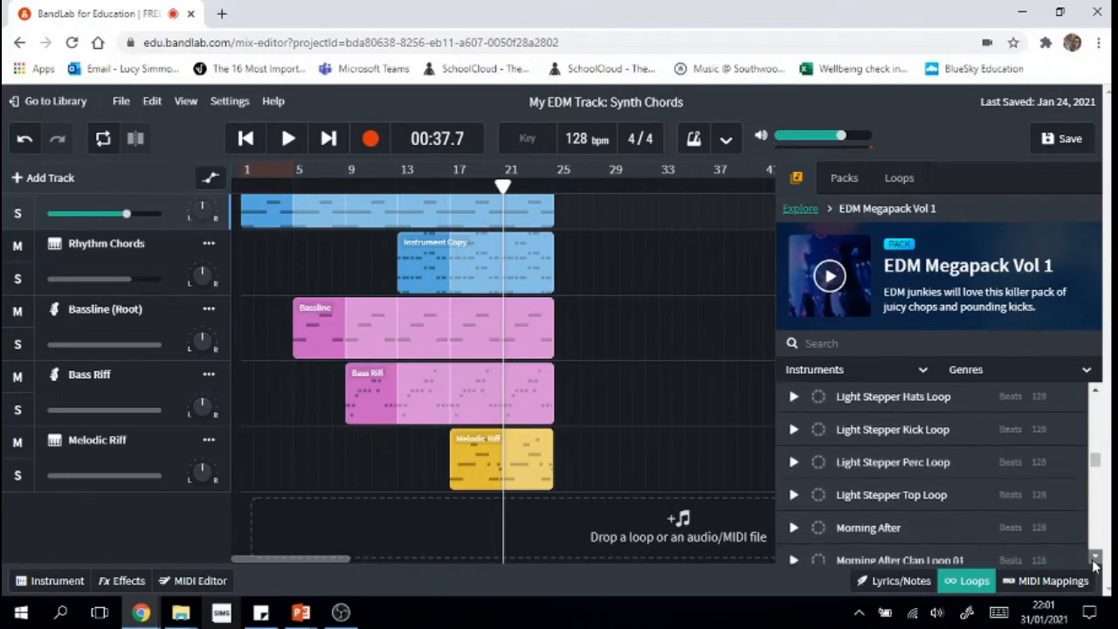
click(1095, 558)
click(1096, 557)
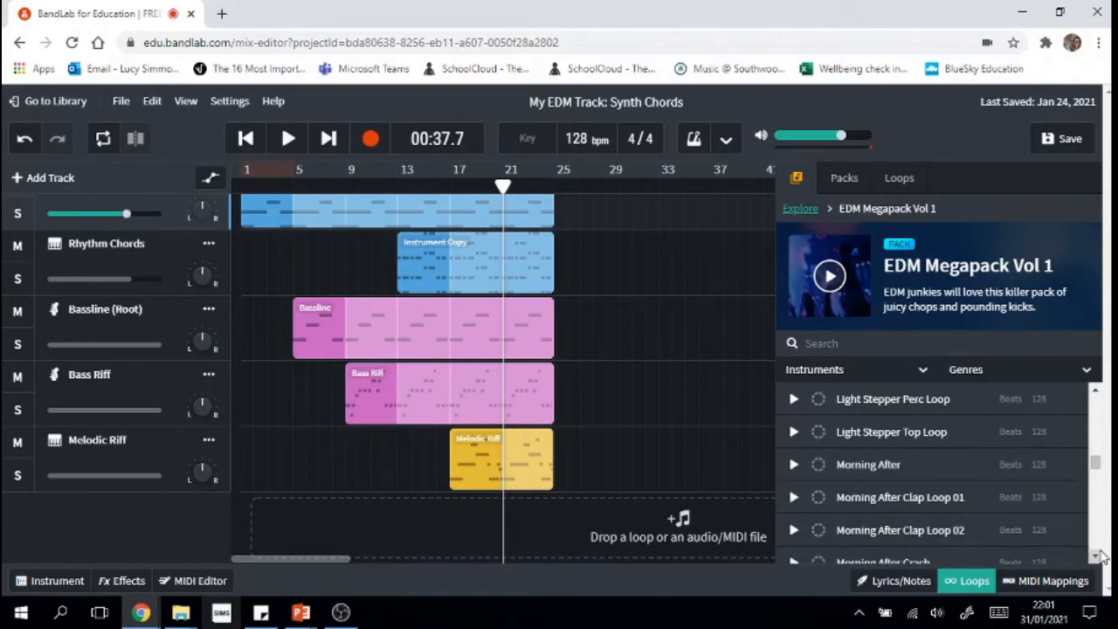
Step: Find the Snowdancer Impact Riser effects in the pack and preview risers 01, 02 and 03
click(1096, 564)
click(1096, 563)
click(1097, 563)
click(1096, 564)
click(1097, 563)
click(1097, 563)
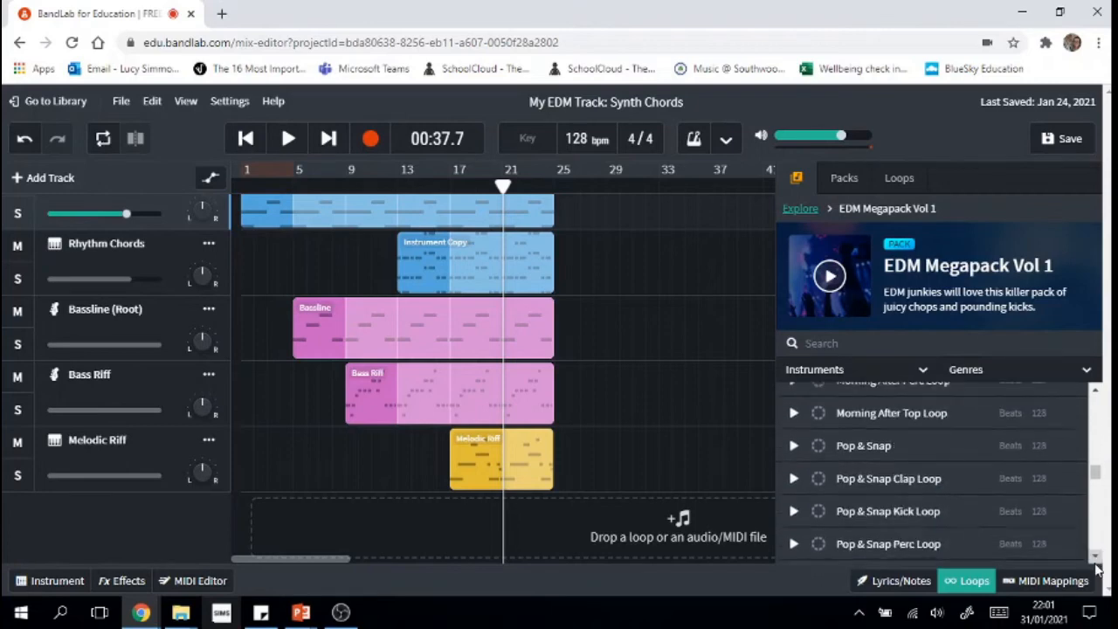
click(1097, 564)
click(1096, 563)
click(1097, 563)
click(1097, 563)
click(1097, 563)
click(1097, 564)
click(1097, 564)
click(1097, 563)
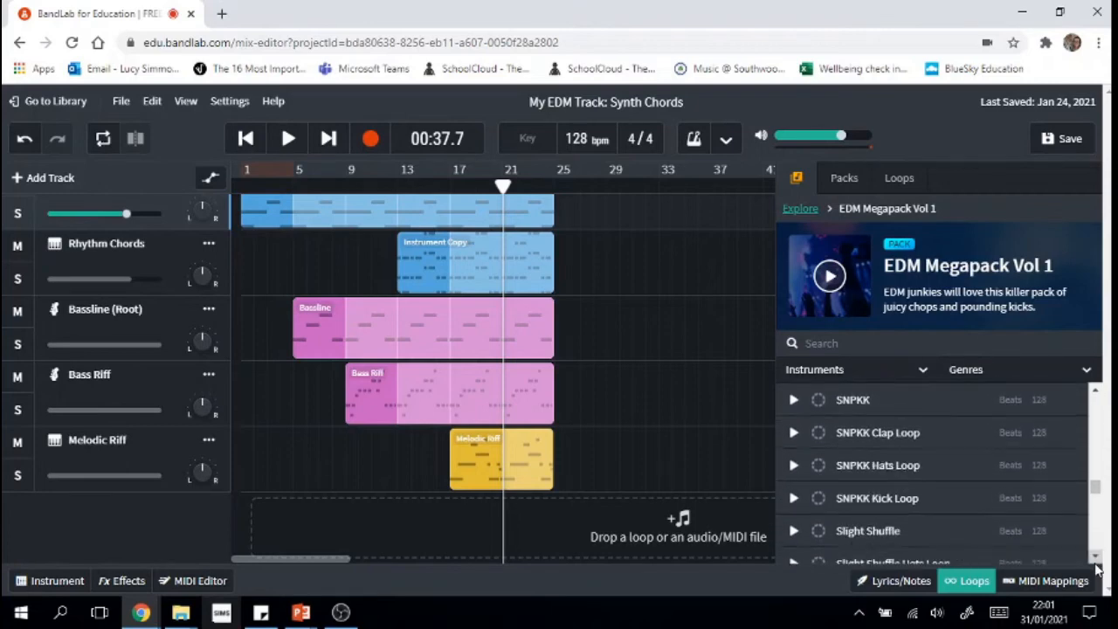
click(1097, 564)
click(1097, 564)
click(1097, 564)
click(1097, 564)
click(1096, 564)
click(1096, 564)
click(1096, 563)
click(1096, 564)
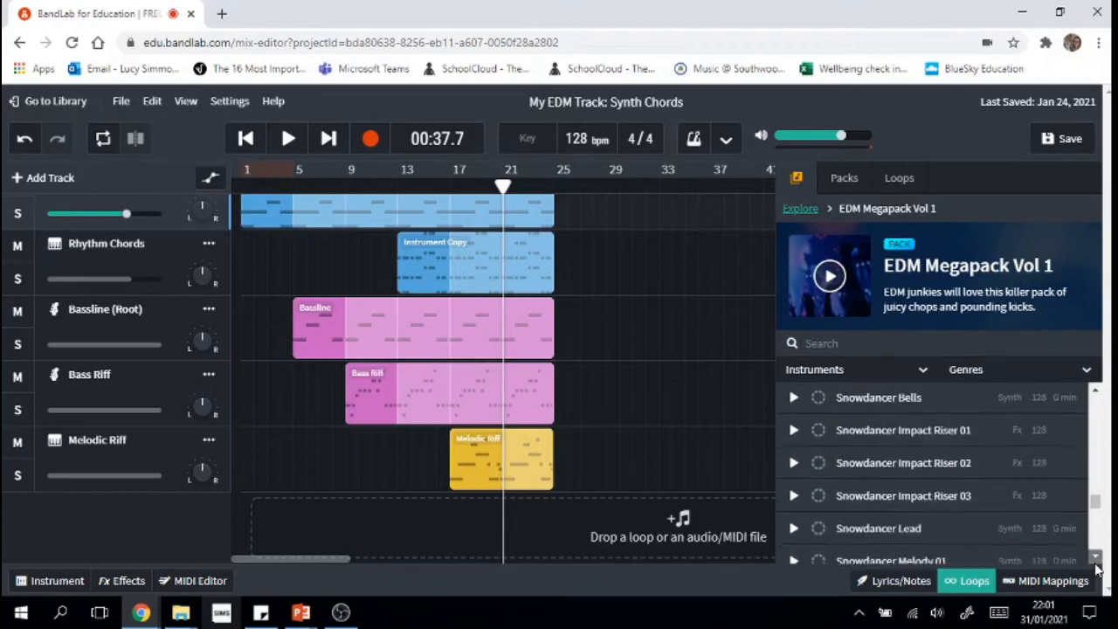
click(1096, 563)
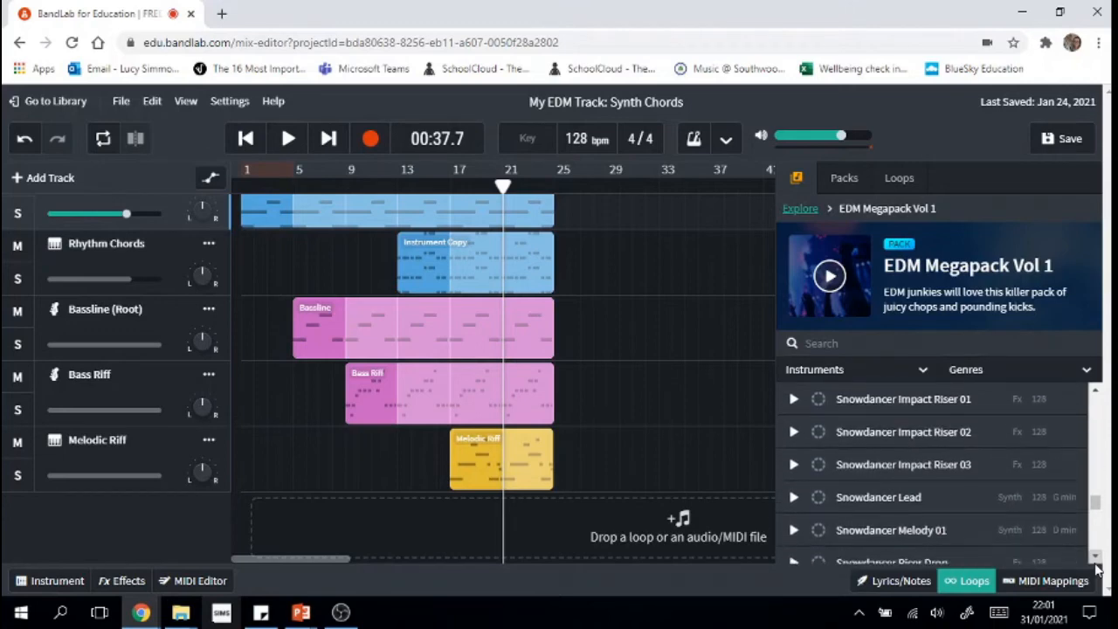
click(1096, 391)
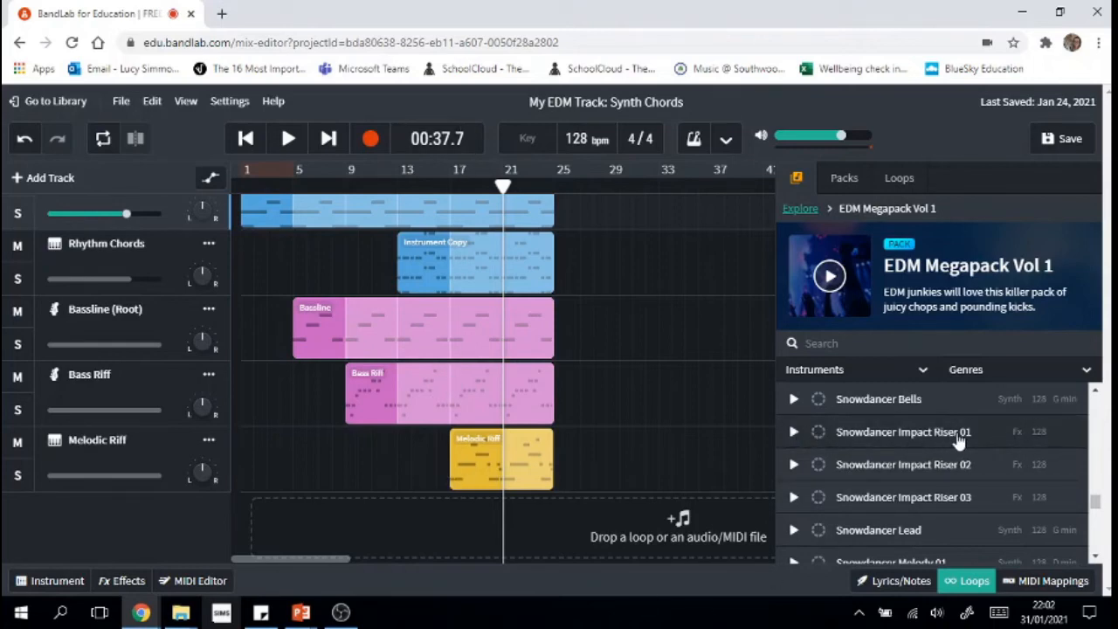
click(792, 433)
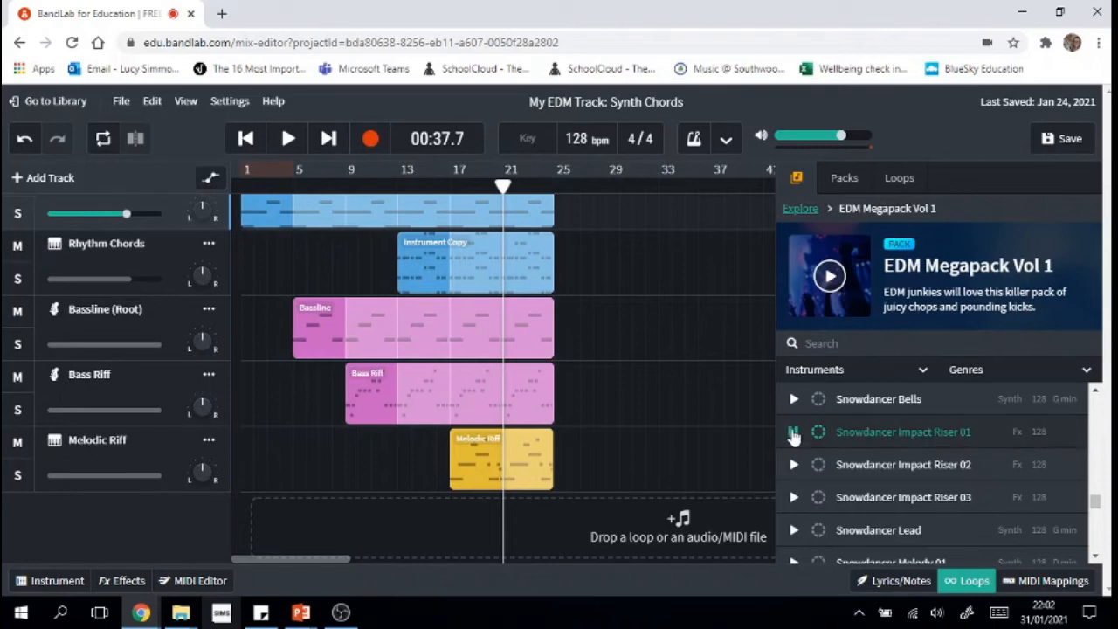
click(793, 465)
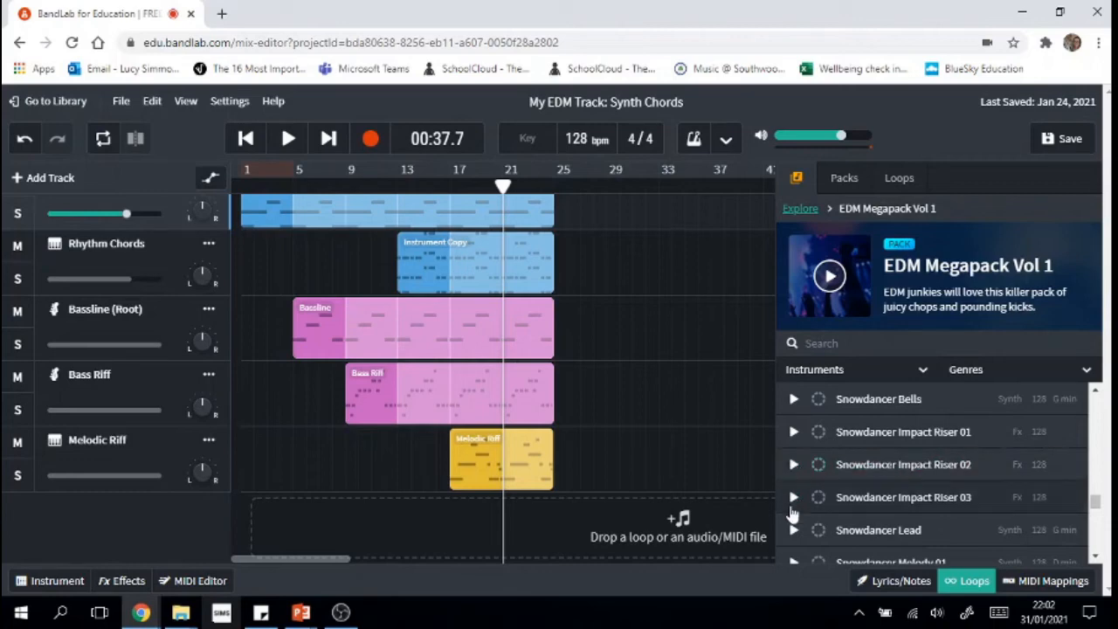
click(793, 497)
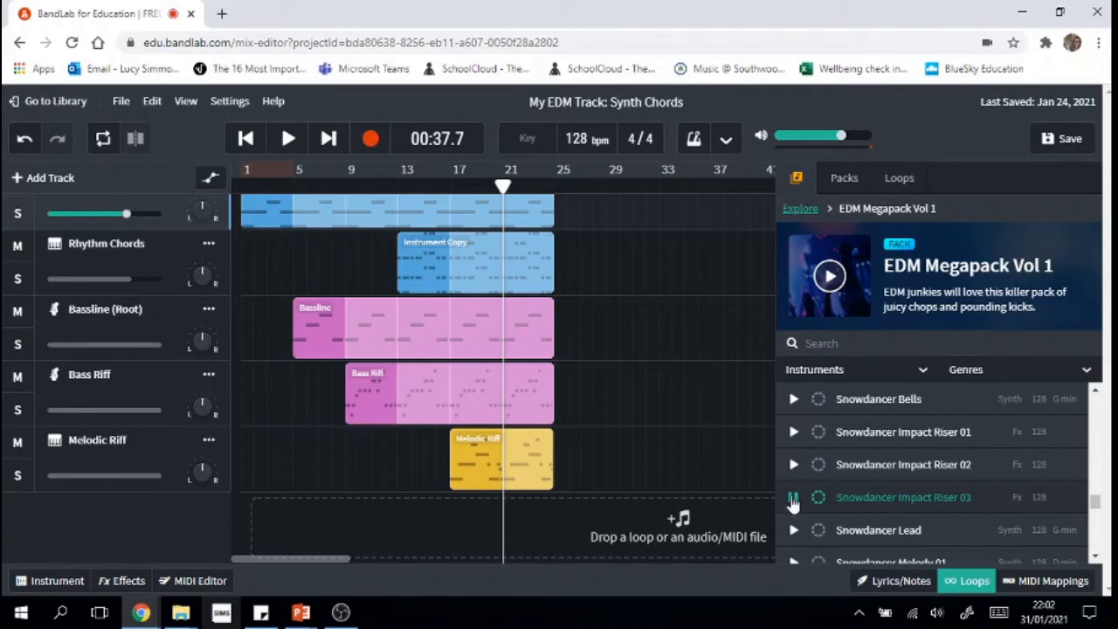
click(794, 497)
Step: Look through the remaining Snowdancer and Stand Up loops towards the end of the pack
scroll(1094, 557, down, 5)
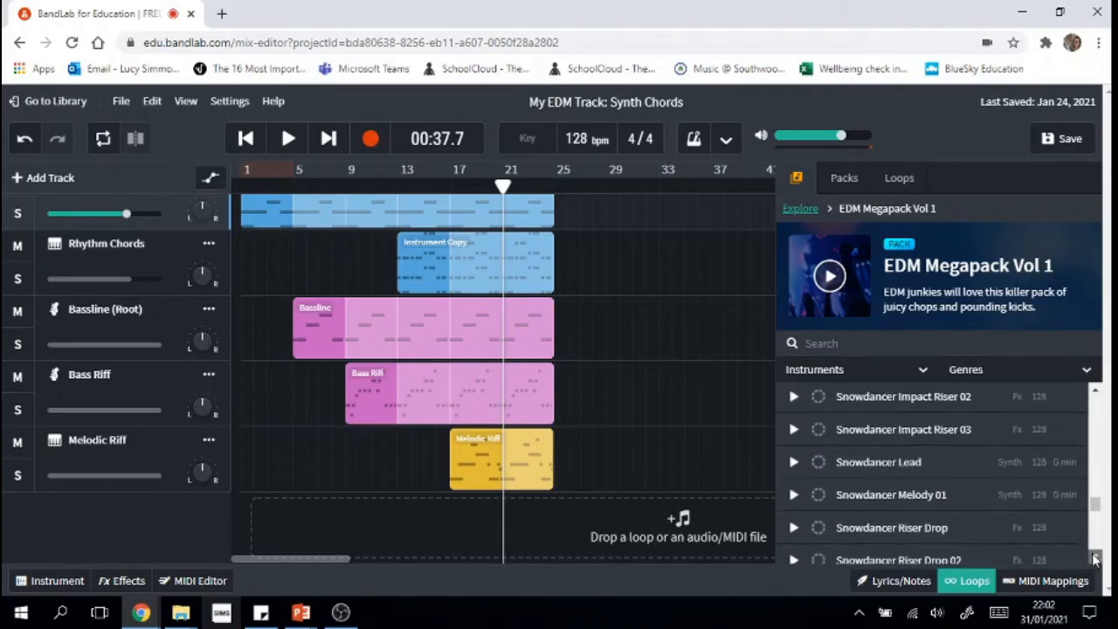
scroll(1095, 558, down, 4)
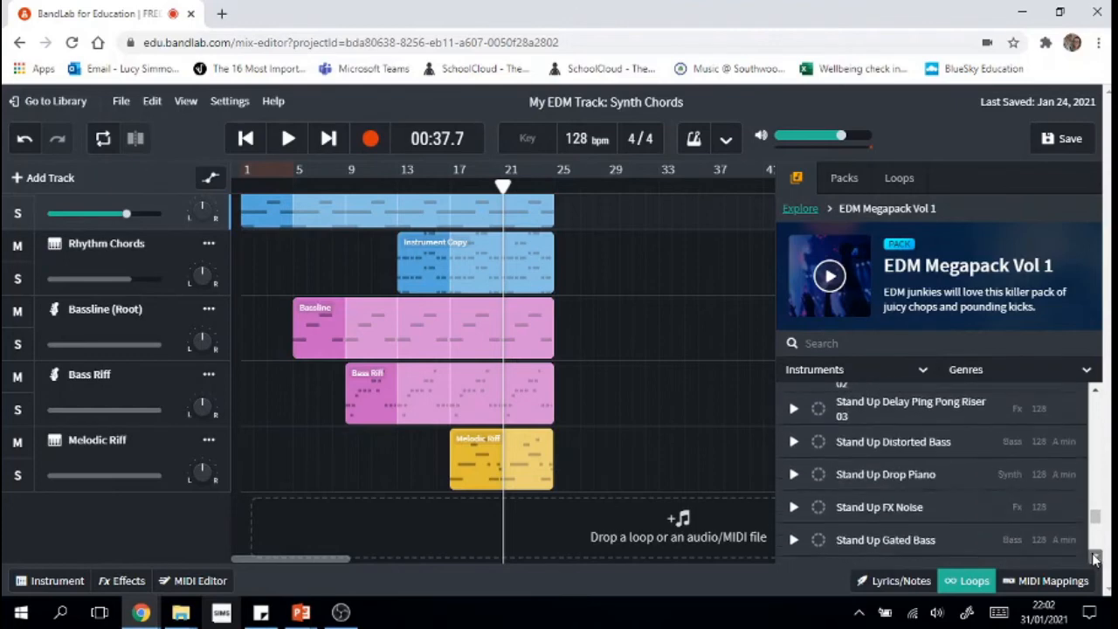
scroll(1095, 557, down, 4)
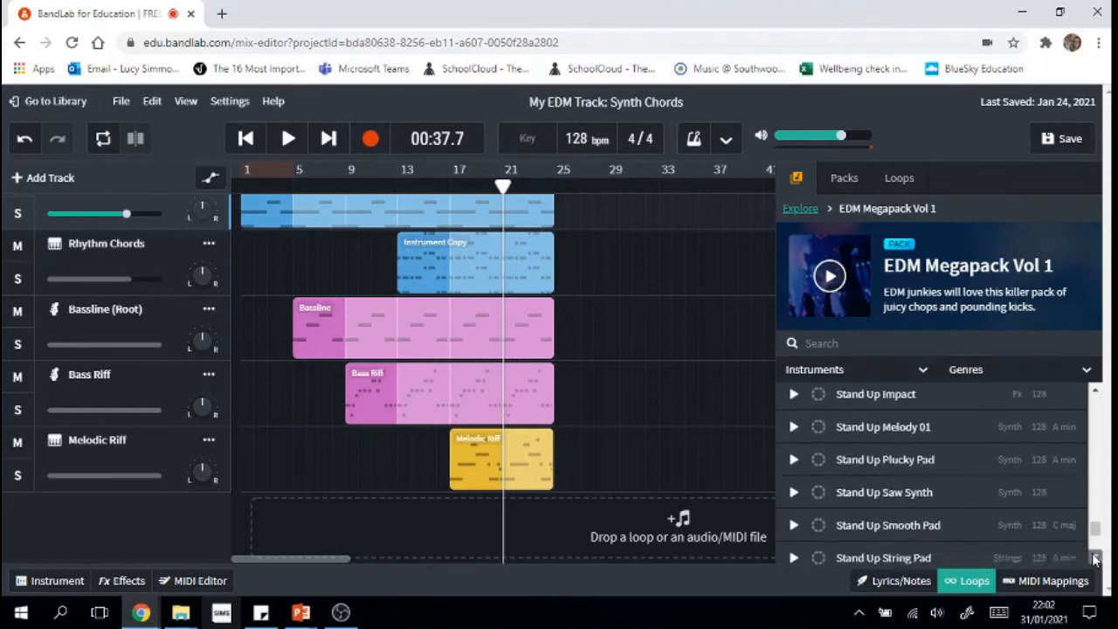
scroll(1095, 557, down, 3)
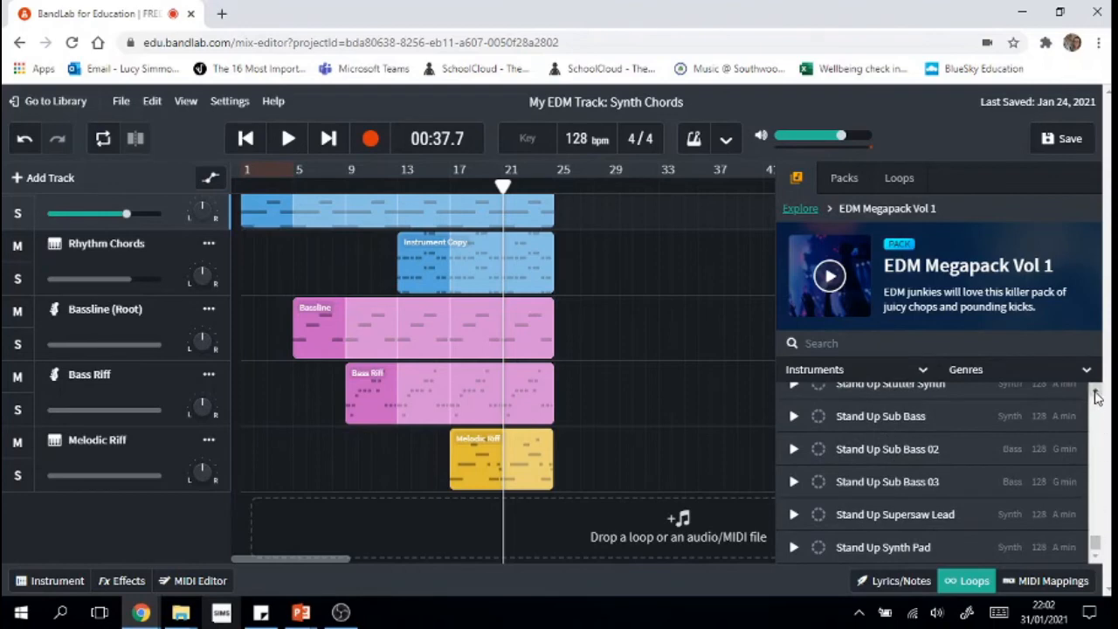
Step: Find the Stand Up Delay Ping Pong Riser 01 effect in the pack and preview it
scroll(1097, 391, up, 5)
scroll(1096, 394, up, 8)
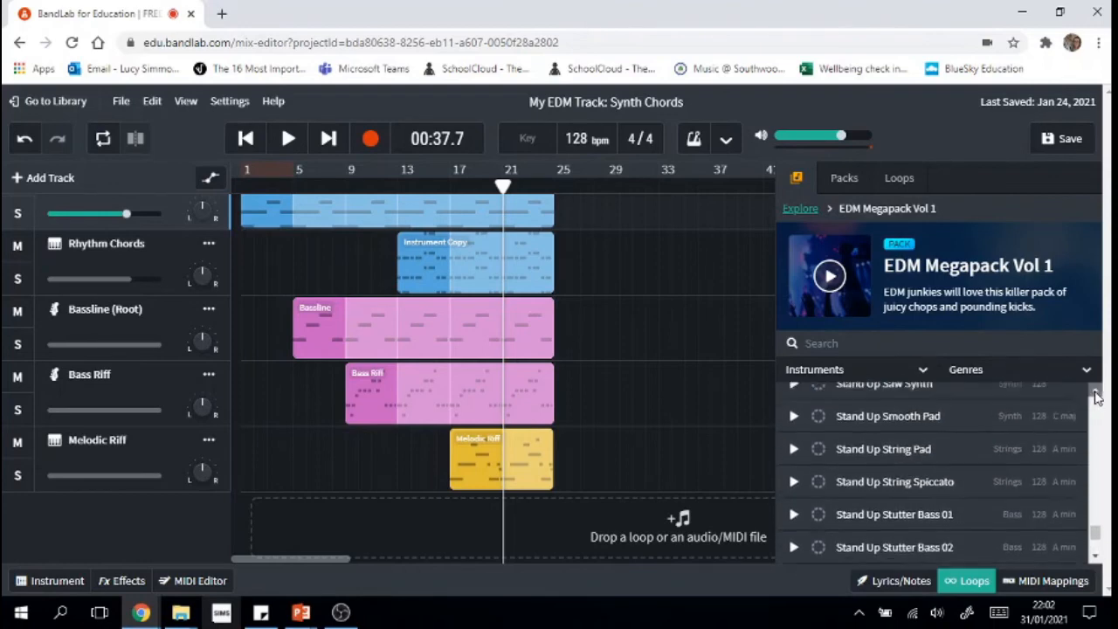
scroll(1097, 396, up, 6)
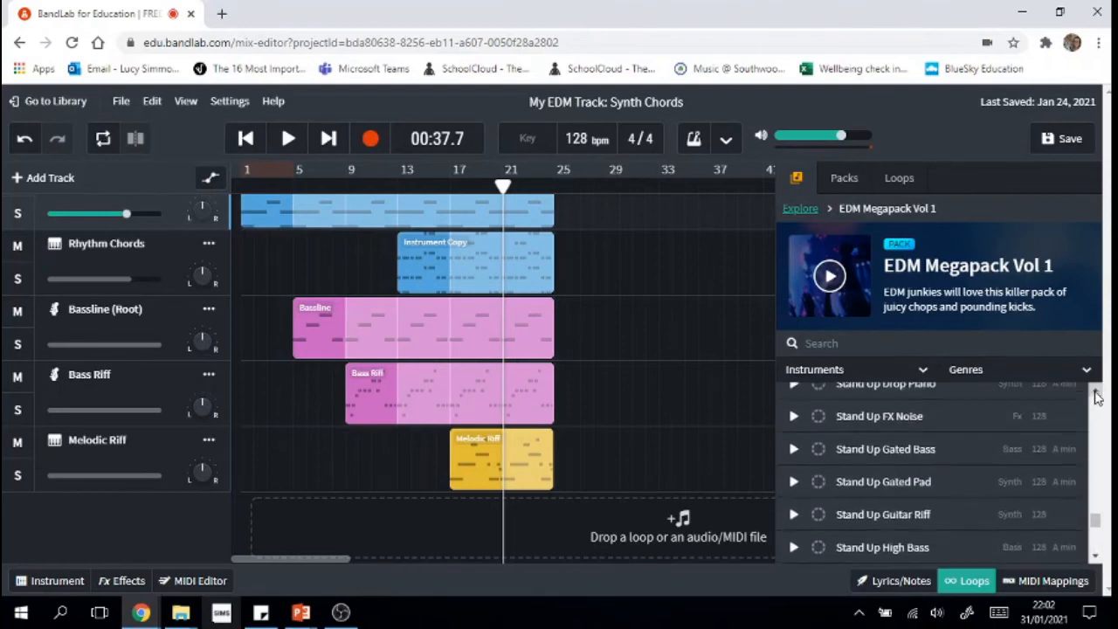
scroll(1097, 396, up, 1)
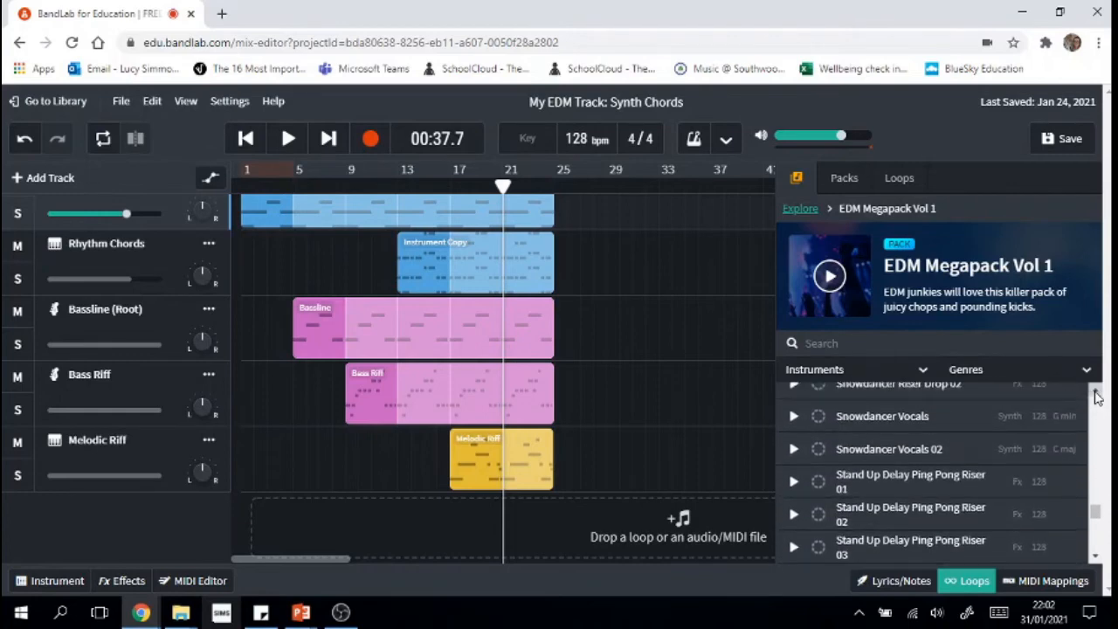
click(794, 482)
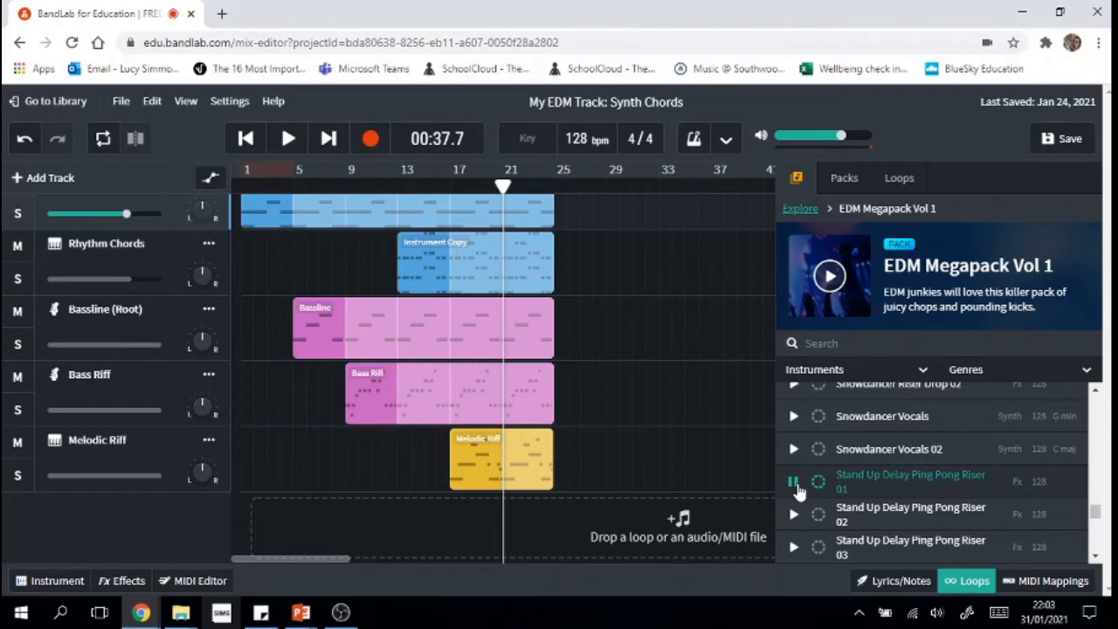
click(794, 482)
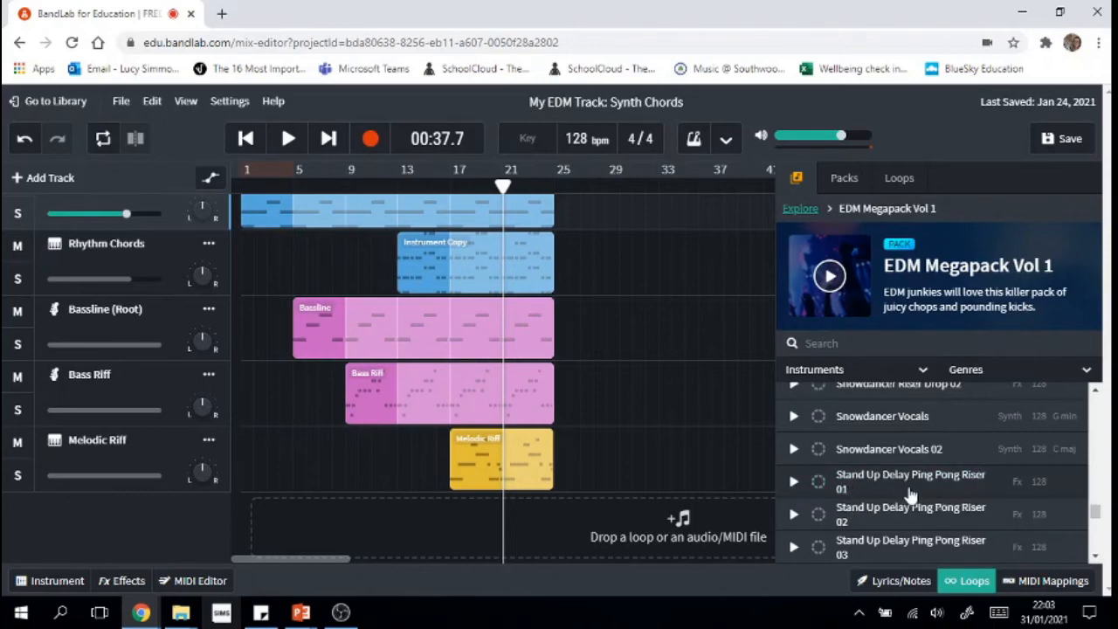
Step: Add Stand Up Delay Ping Pong Riser 01 on a new track, starting at bar 13 and ending where the Melodic Riff begins
drag(915, 499, 451, 518)
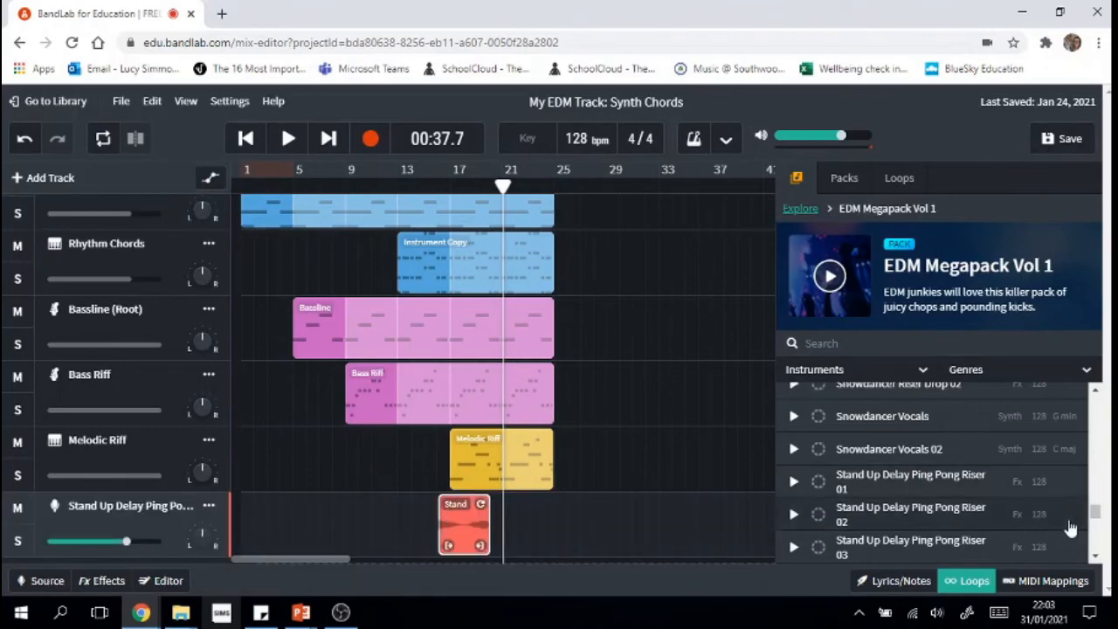
click(965, 592)
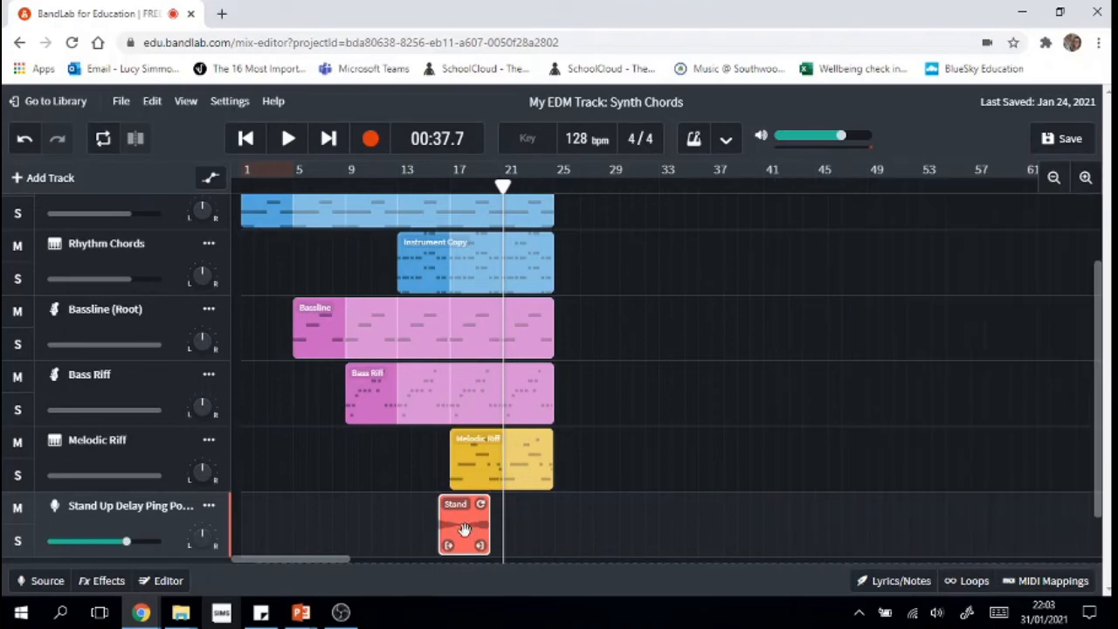
drag(464, 531, 425, 532)
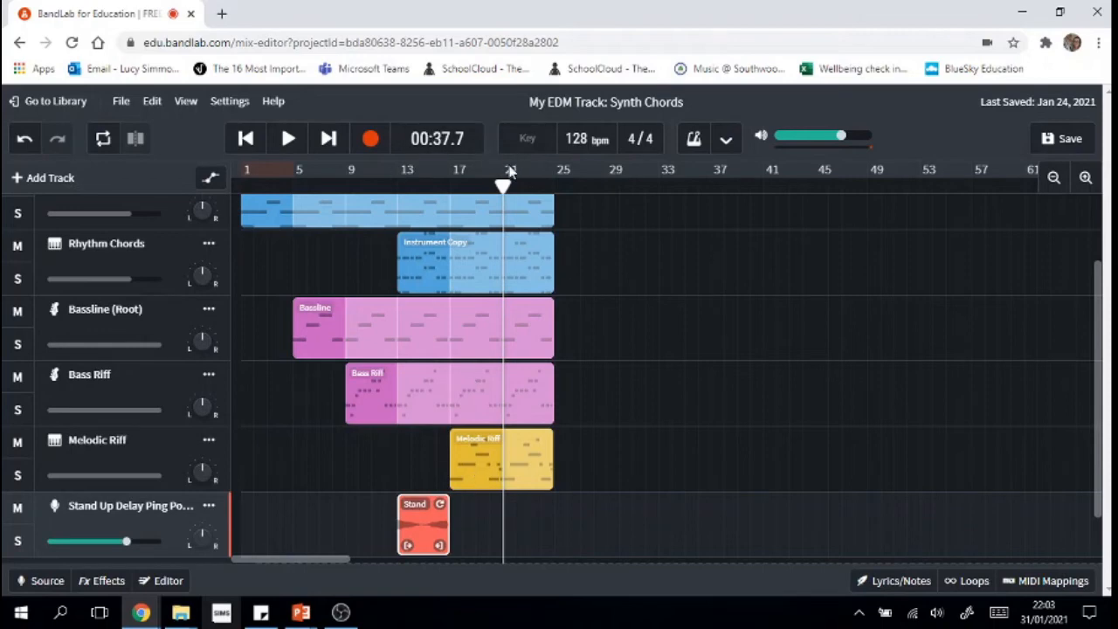
Step: Raise the riser track's volume to maximum during playback and replay the riser's lead-in to the Melodic Riff
drag(503, 185, 384, 218)
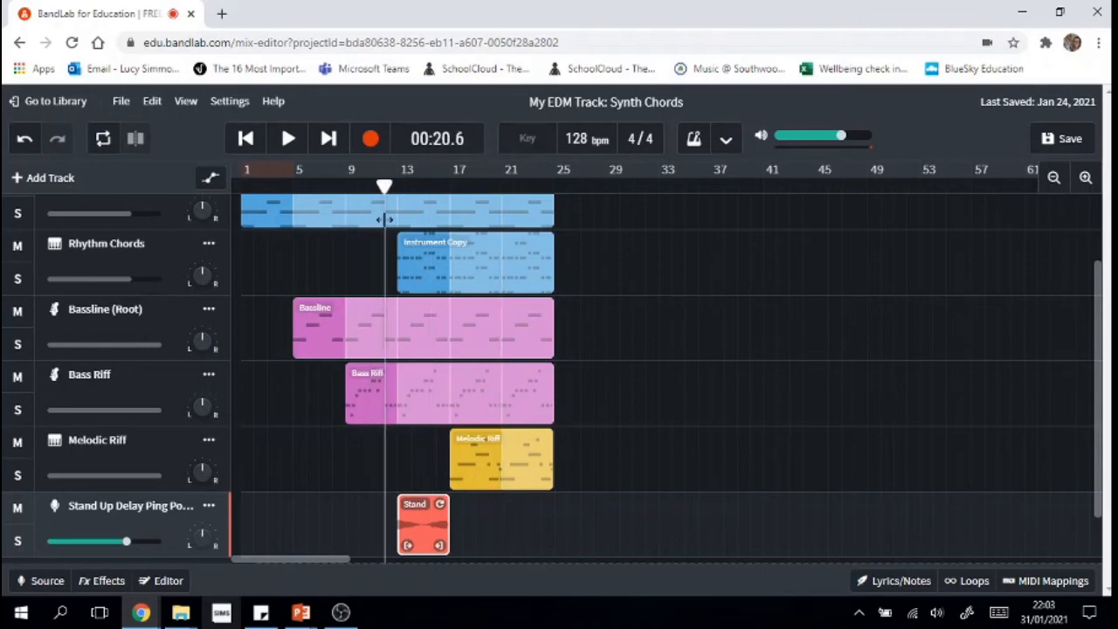
click(289, 140)
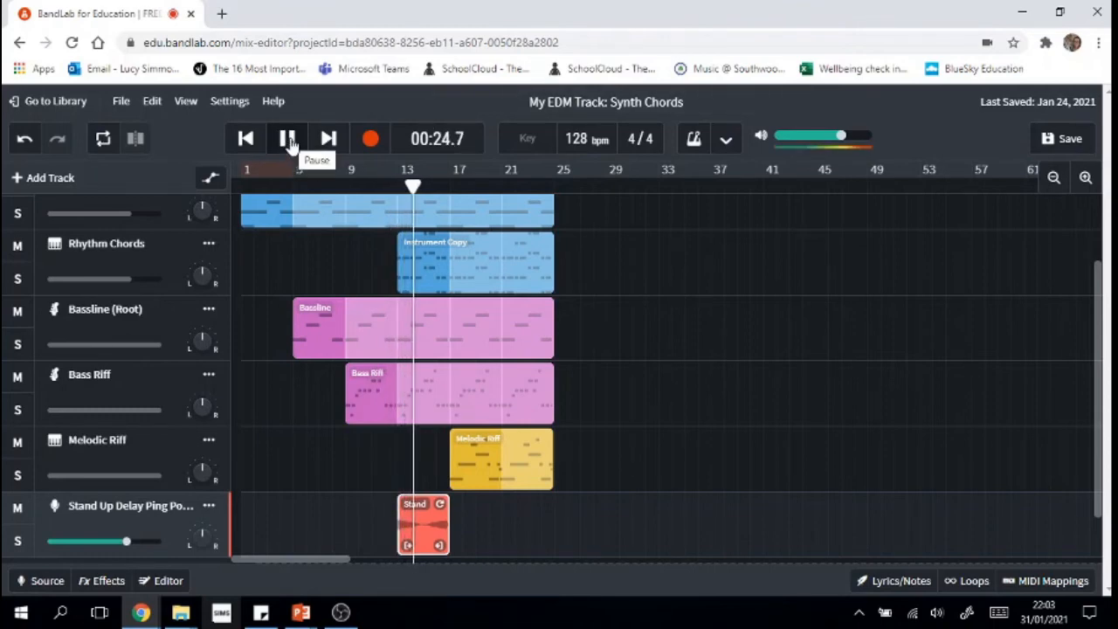
drag(130, 545, 165, 543)
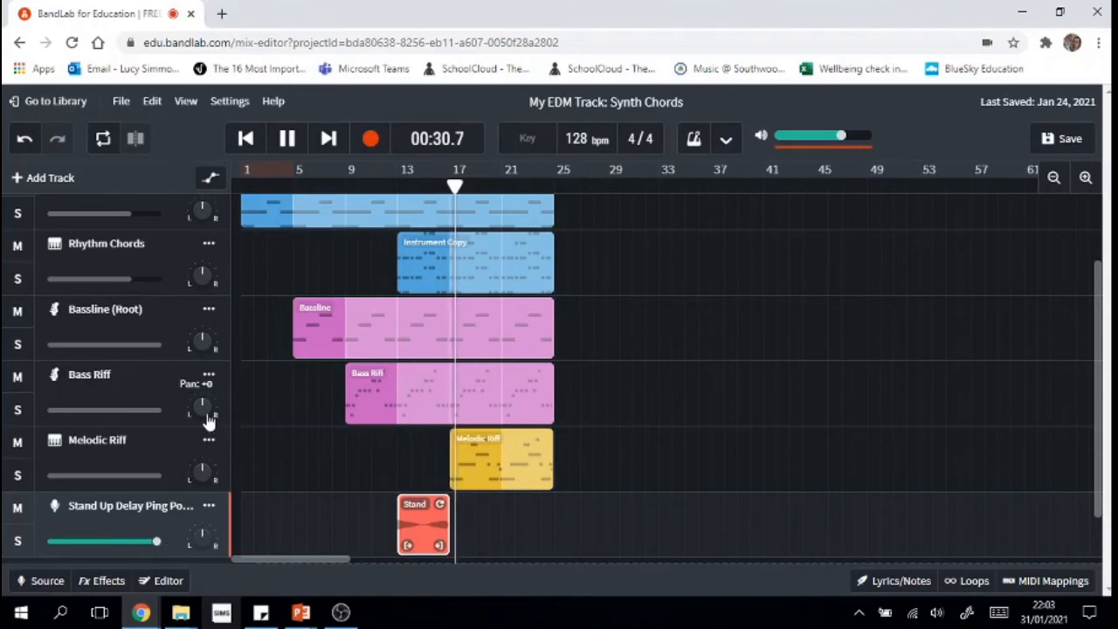
click(294, 141)
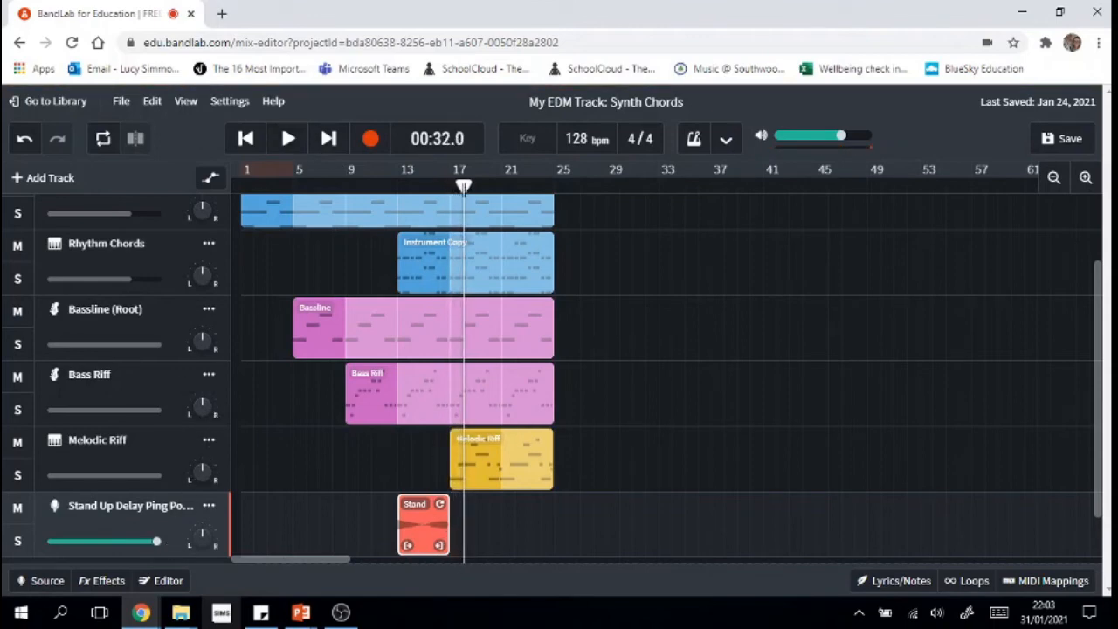
drag(463, 186, 424, 187)
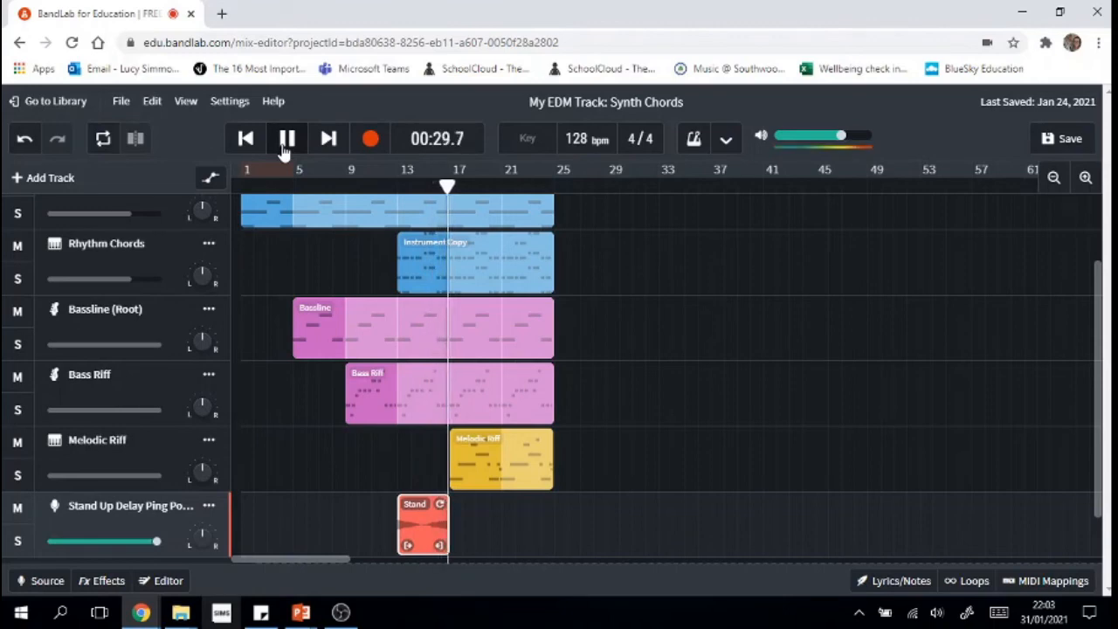
click(285, 147)
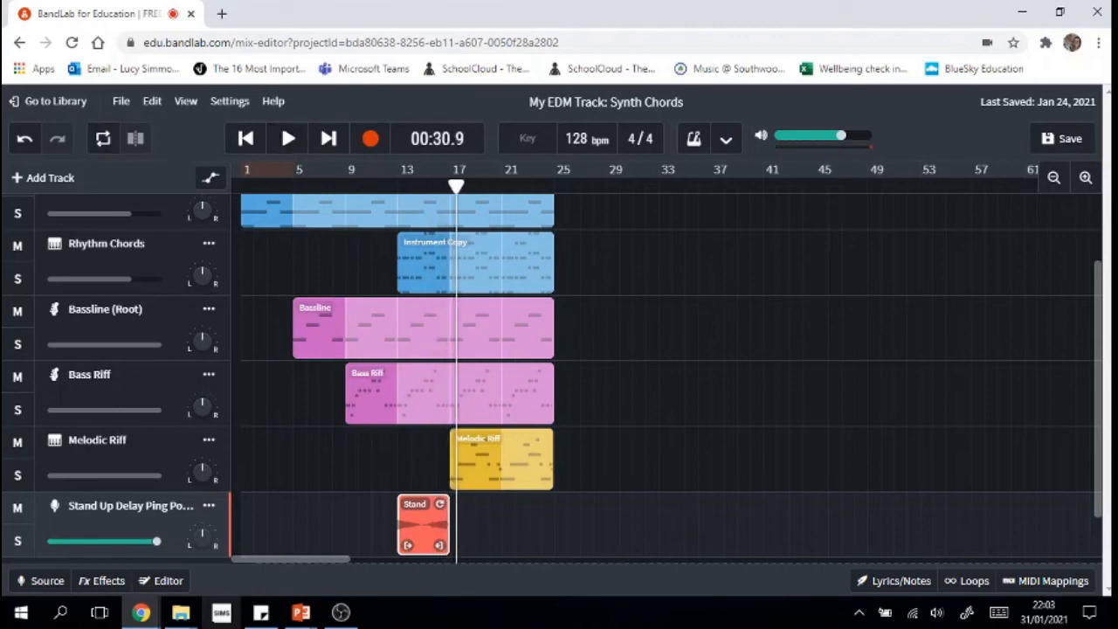
Step: Add the pack's K-Chains Crash loop on a new track at bar 17 and raise its volume to +6.0 dB
drag(1098, 419, 1092, 494)
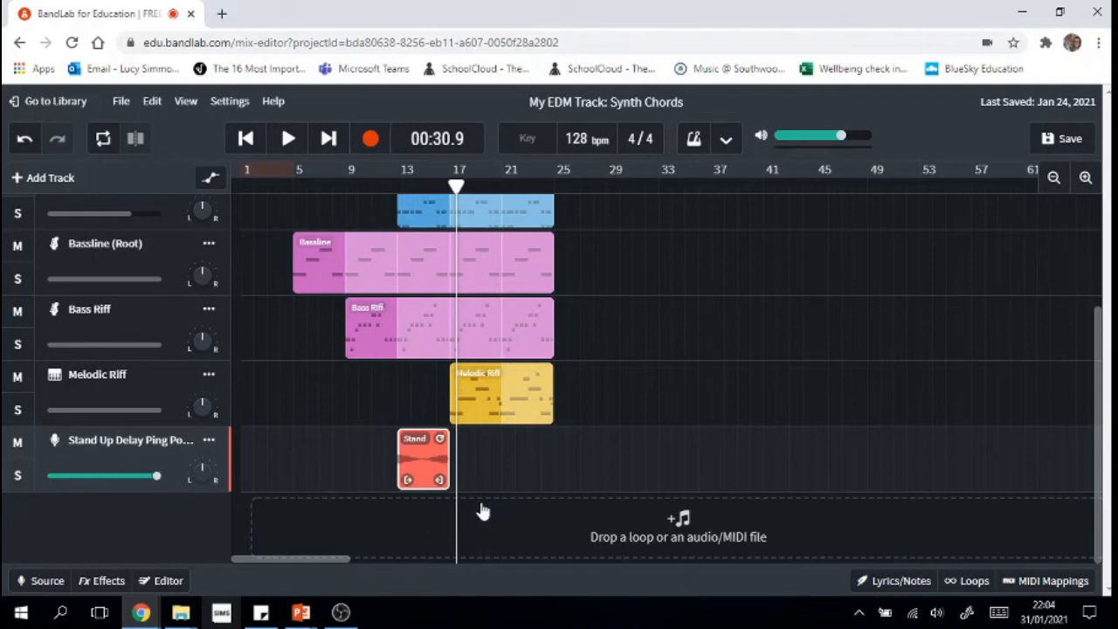
click(973, 582)
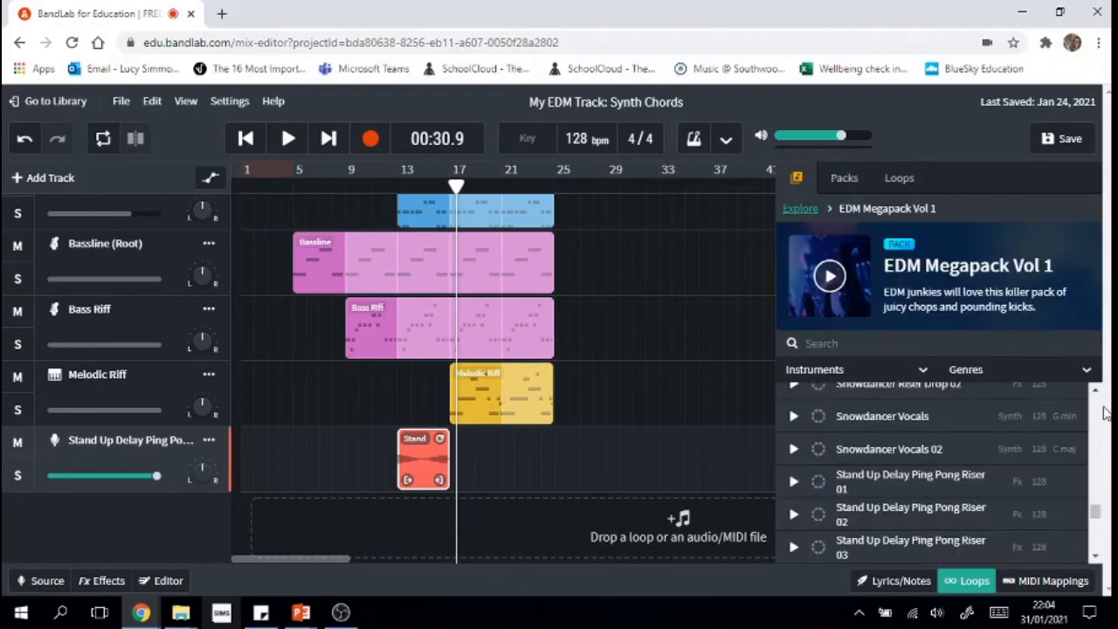
scroll(1094, 389, up, 5)
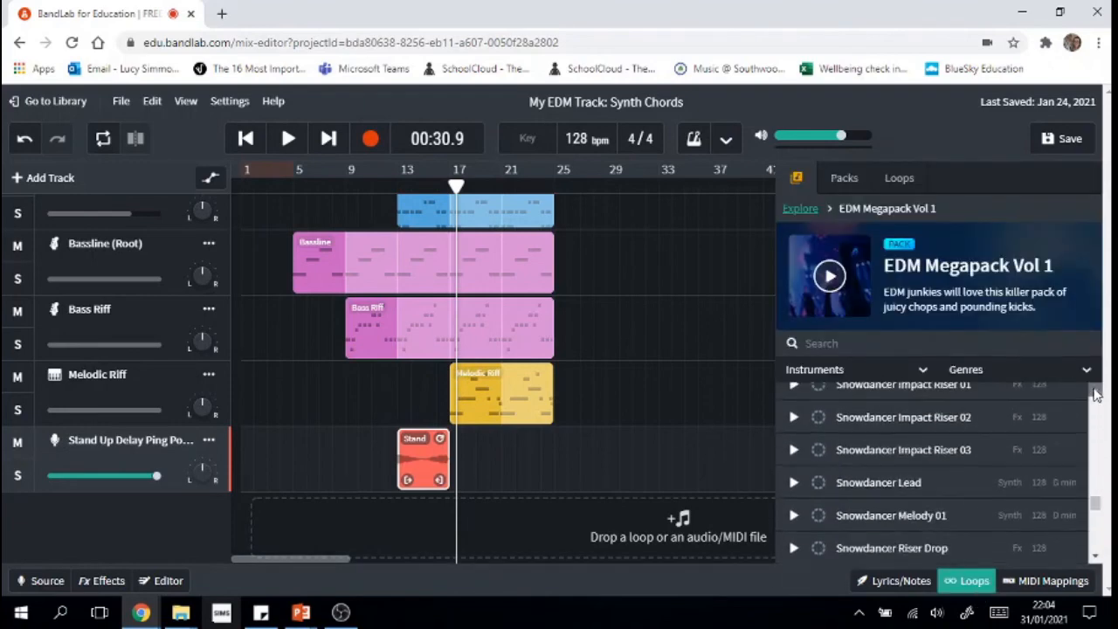
scroll(1097, 398, up, 5)
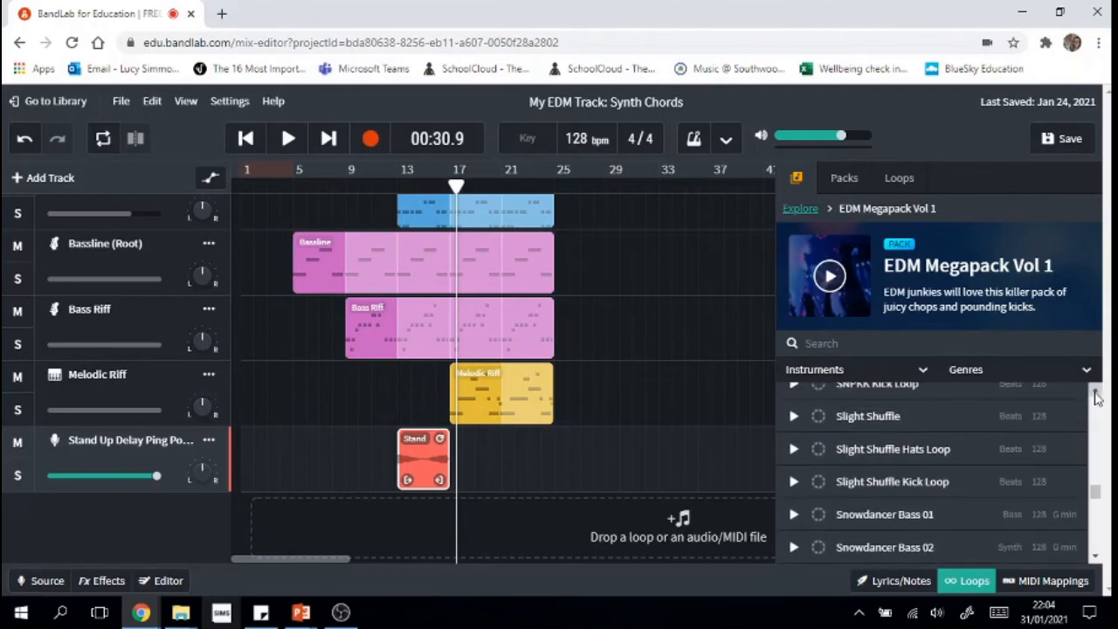
scroll(1098, 398, up, 6)
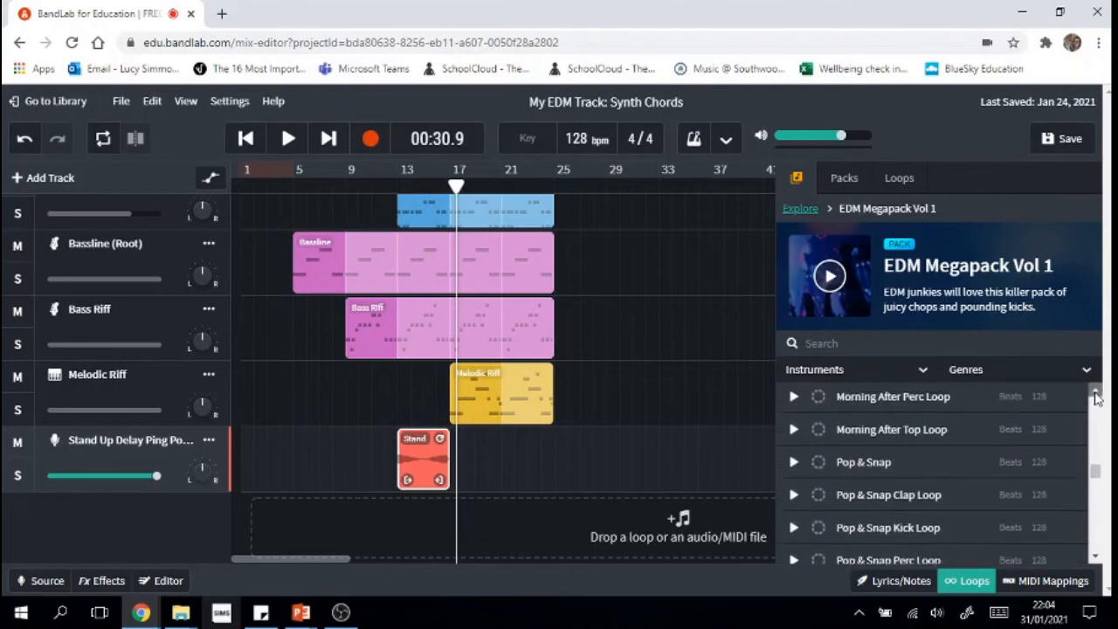
scroll(1097, 398, up, 3)
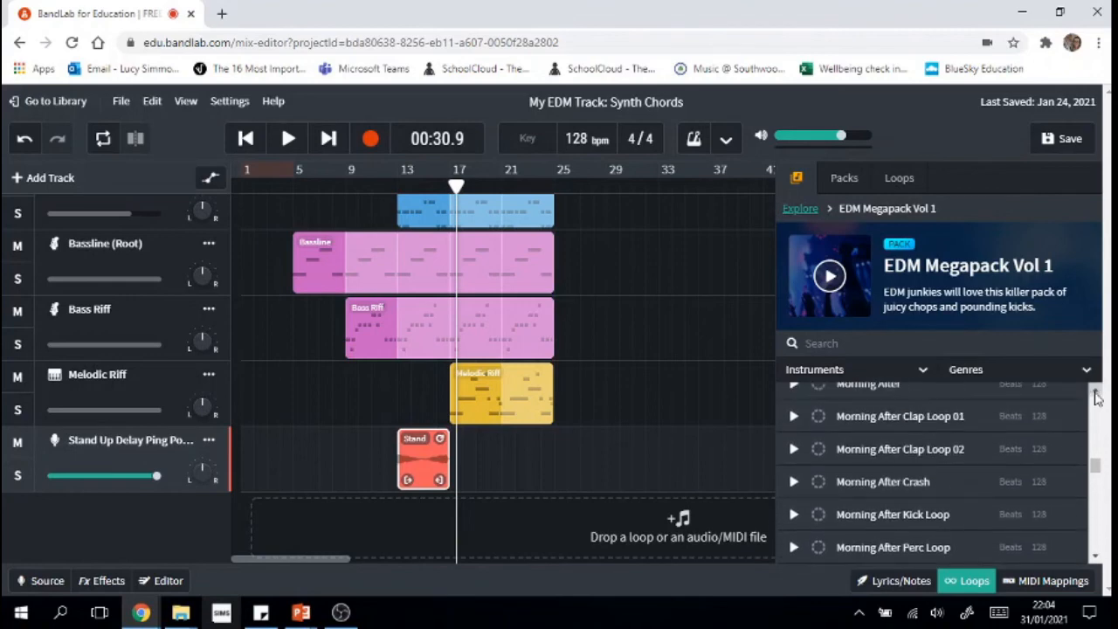
scroll(1097, 398, up, 6)
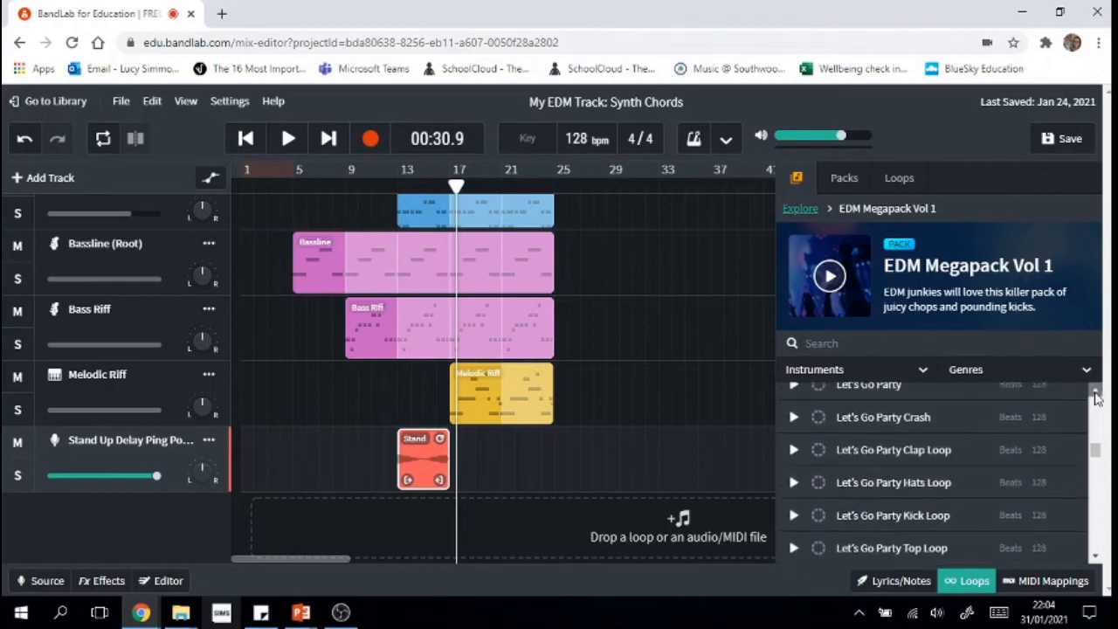
scroll(1097, 398, up, 5)
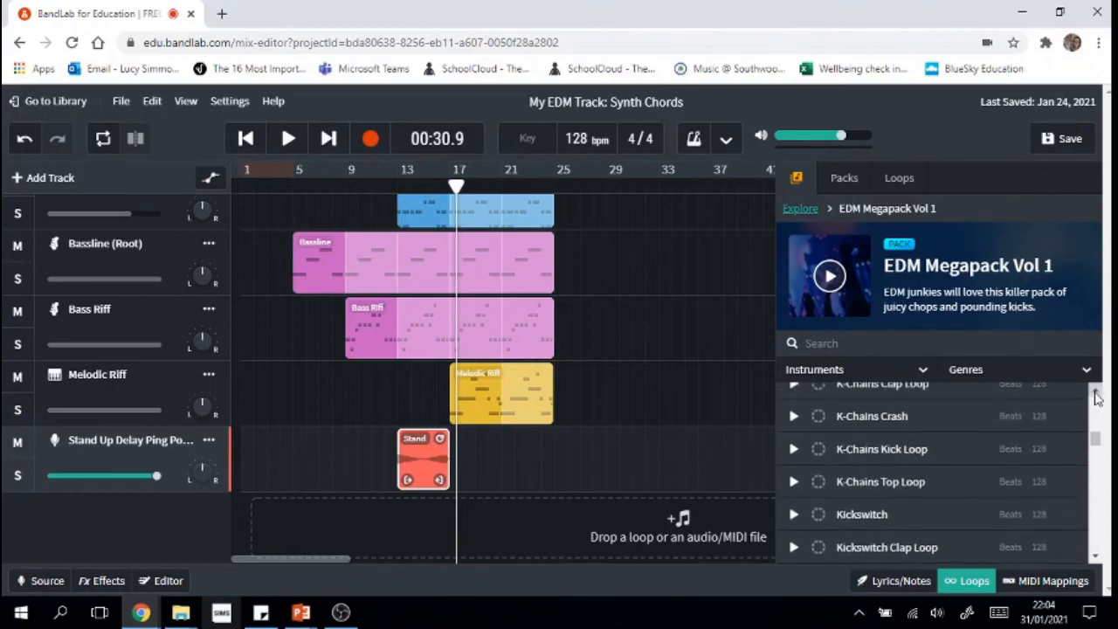
scroll(1098, 398, up, 1)
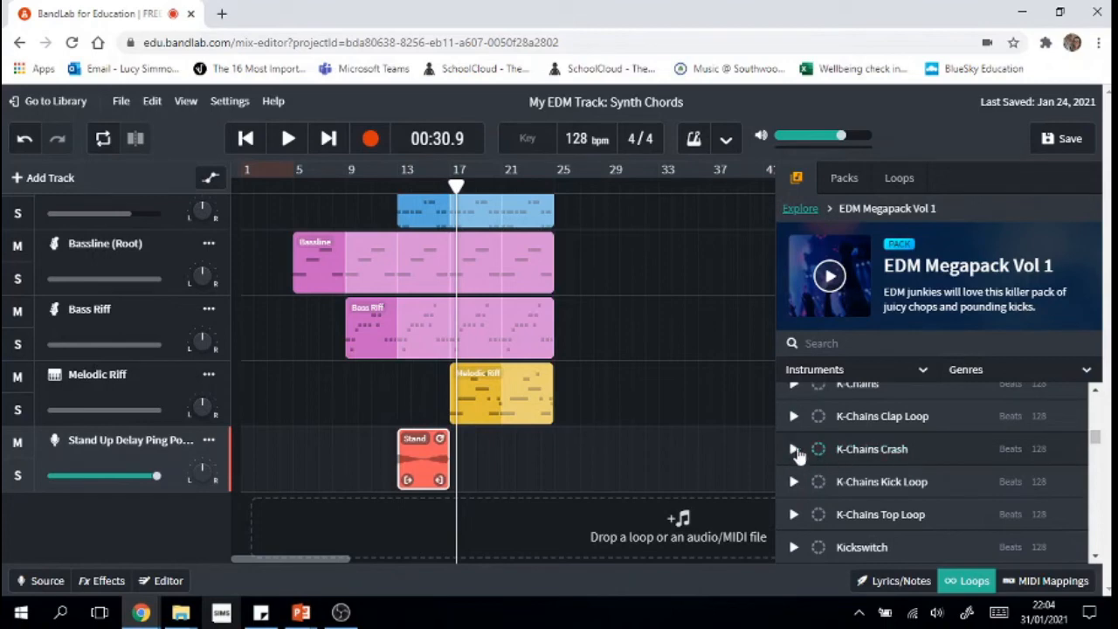
drag(862, 452, 455, 522)
drag(824, 467, 458, 528)
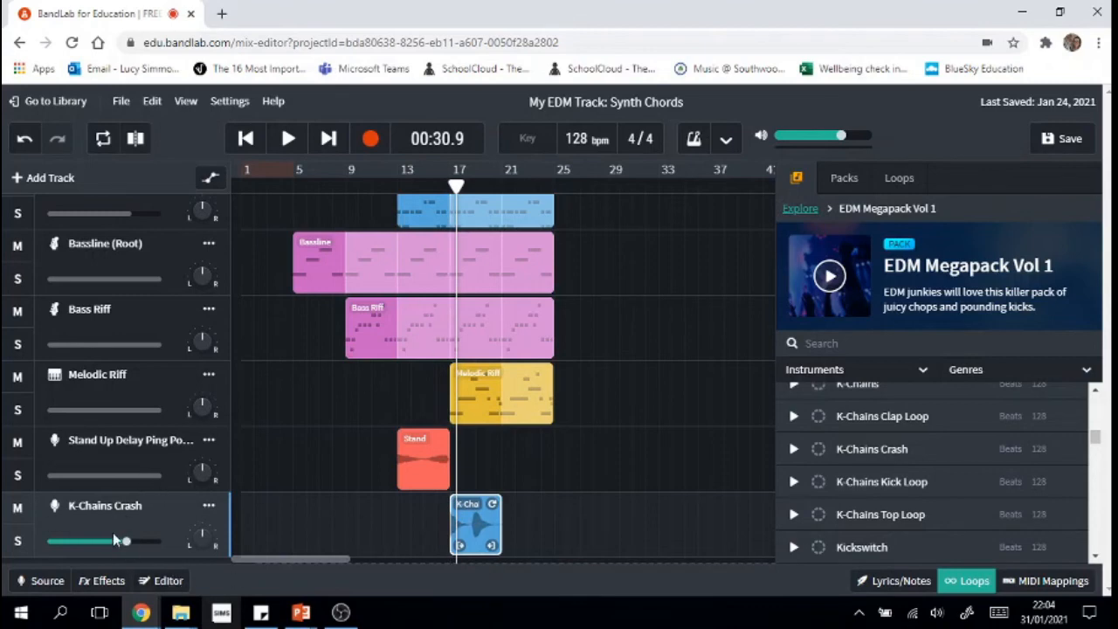
mouse_move(129, 546)
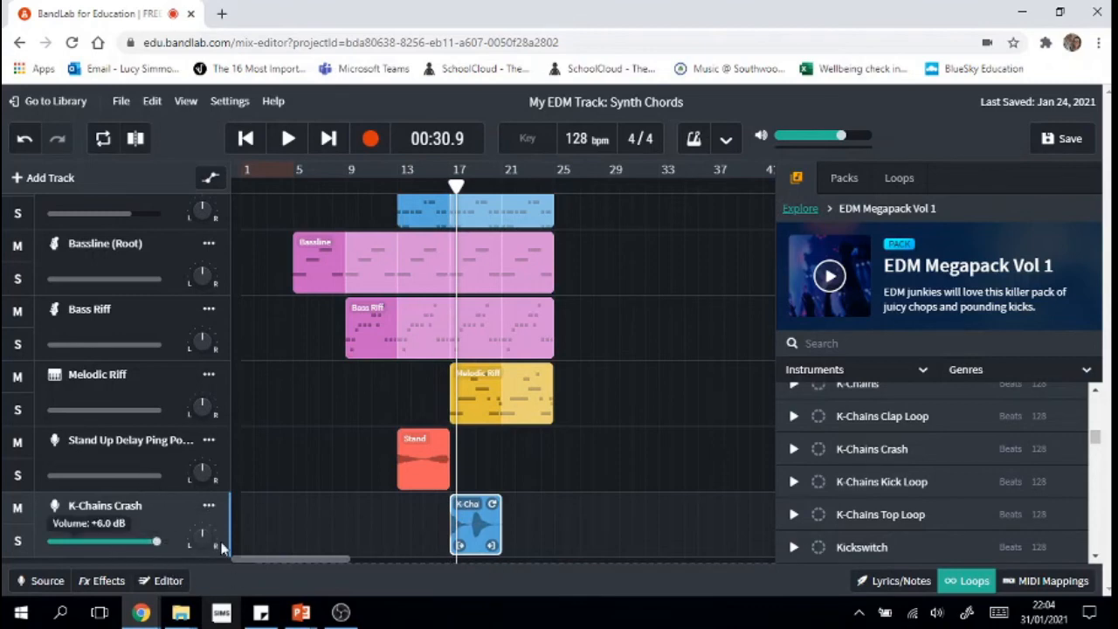
Step: Play the arrangement from bar 13 to hear the riser lead into the crash, and close the loop browser
drag(455, 186, 400, 186)
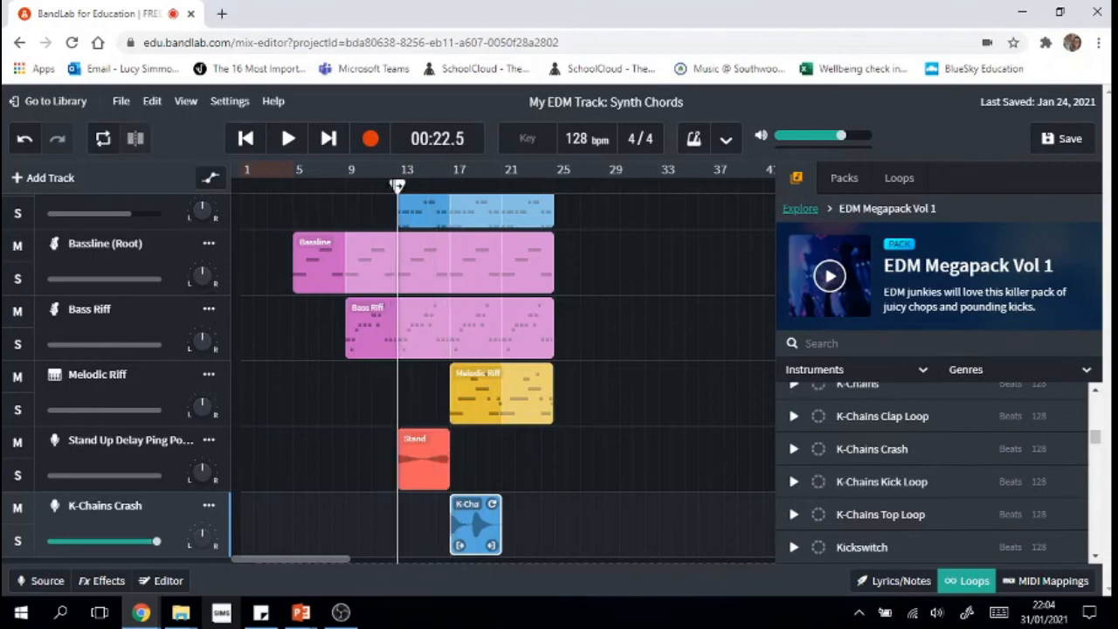
click(289, 140)
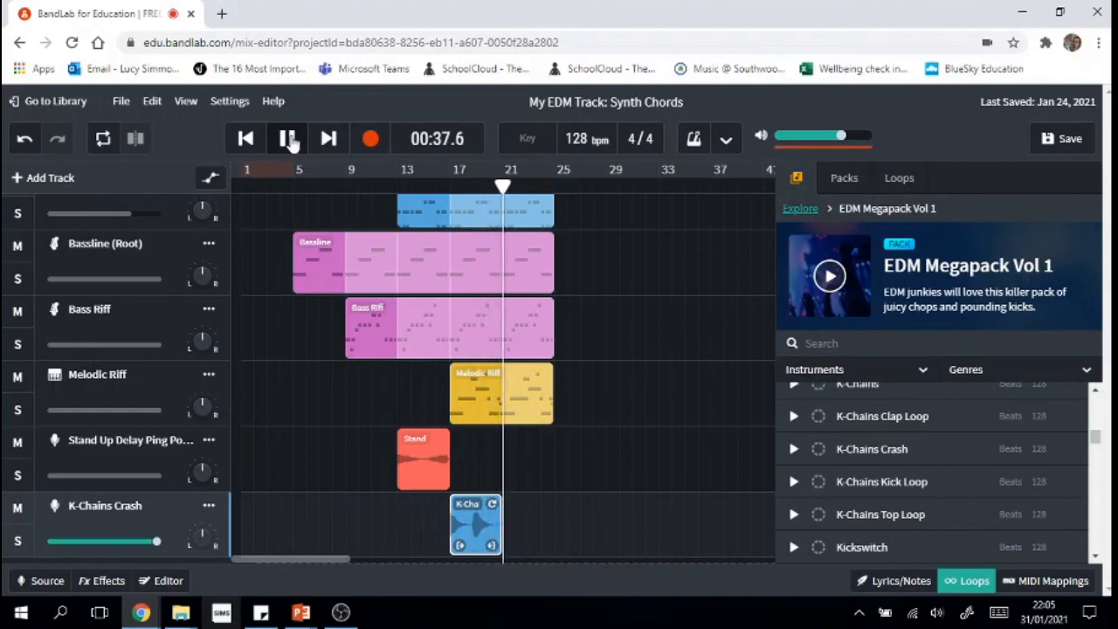
click(972, 582)
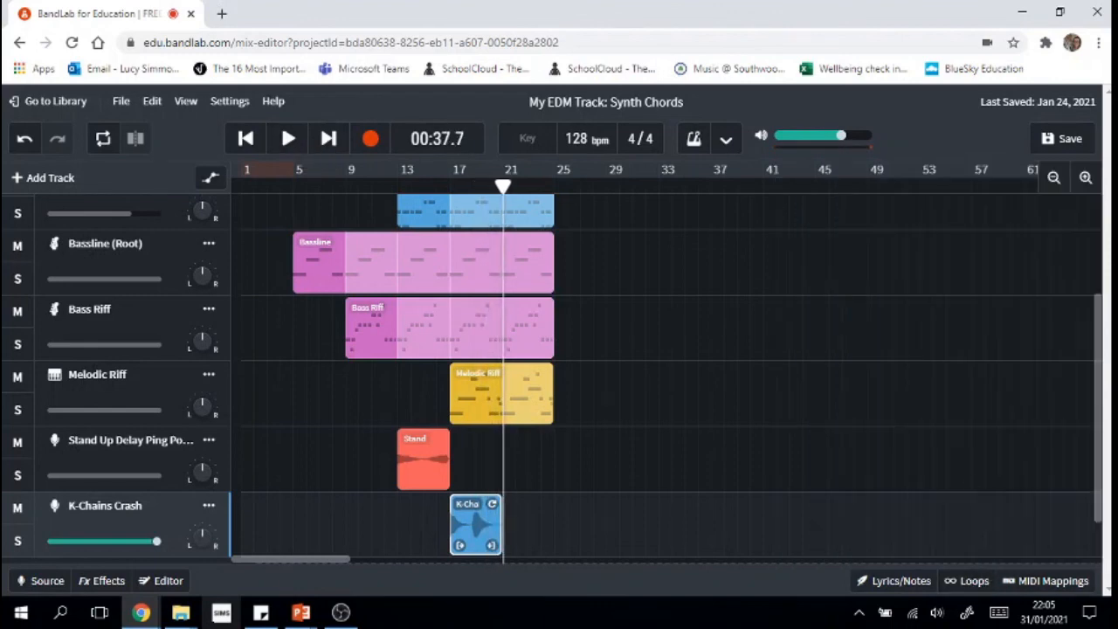
Step: Look over all tracks from the Drum Machine to K-Chains Crash and play the arrangement from the beginning
drag(1099, 425, 1046, 472)
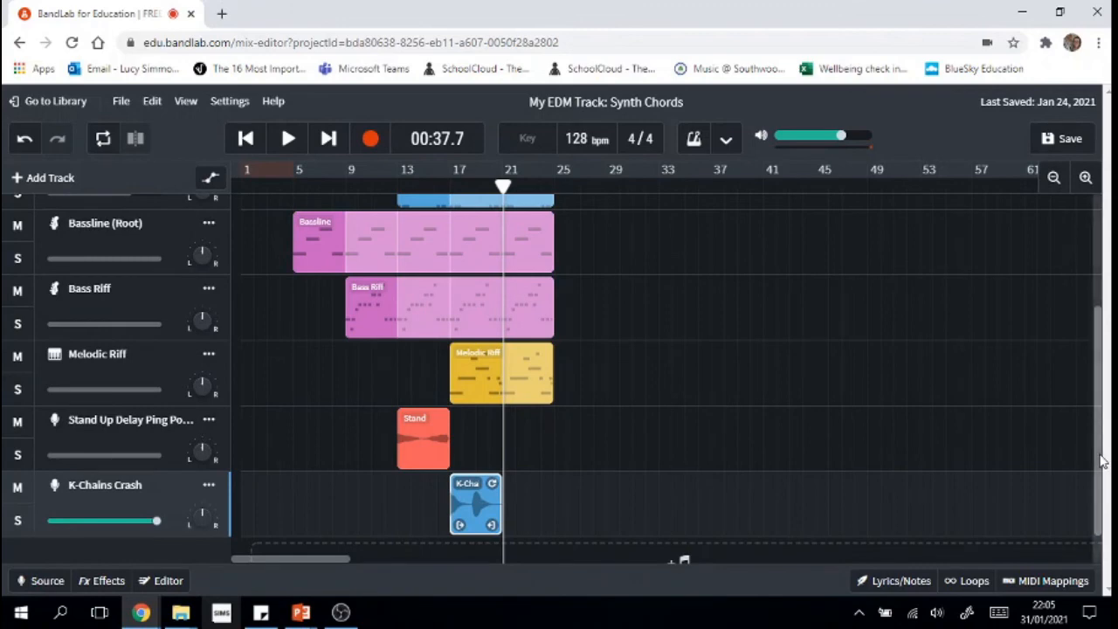
drag(1103, 463, 1110, 338)
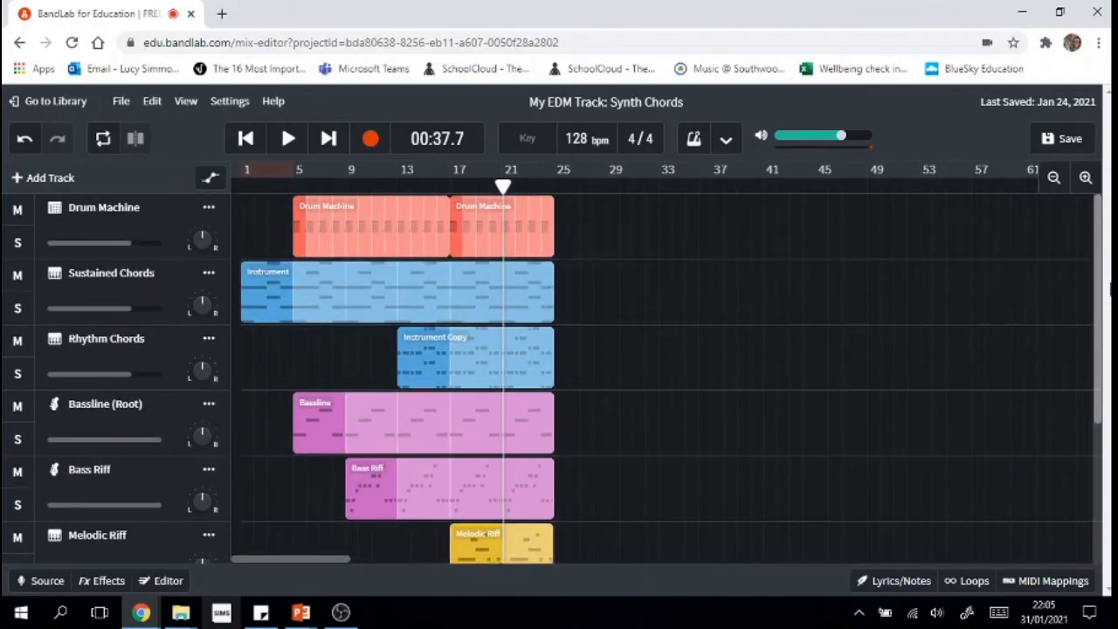
mouse_move(1110, 288)
mouse_down()
mouse_move(1107, 467)
mouse_move(1112, 284)
mouse_move(1111, 450)
mouse_move(1110, 295)
mouse_up()
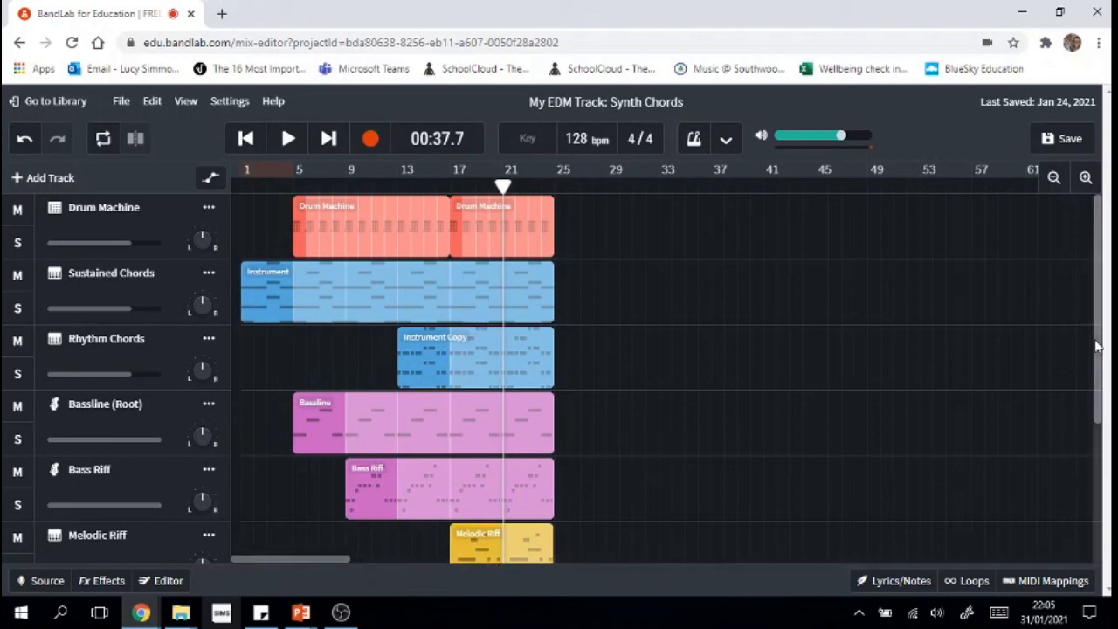
drag(1101, 348, 1100, 462)
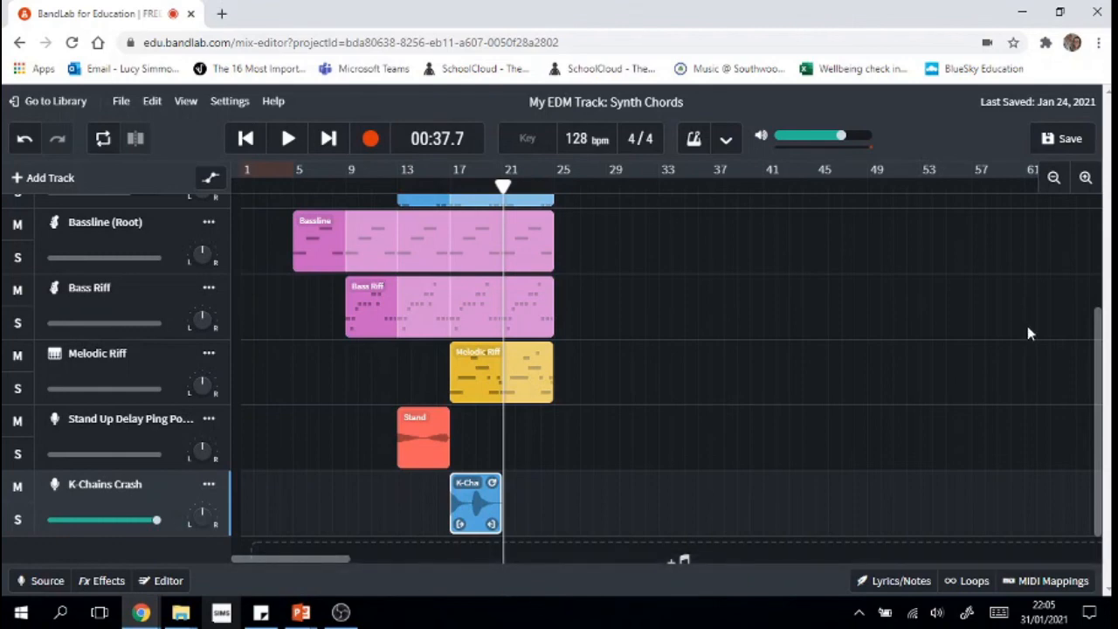
drag(1101, 371, 1104, 210)
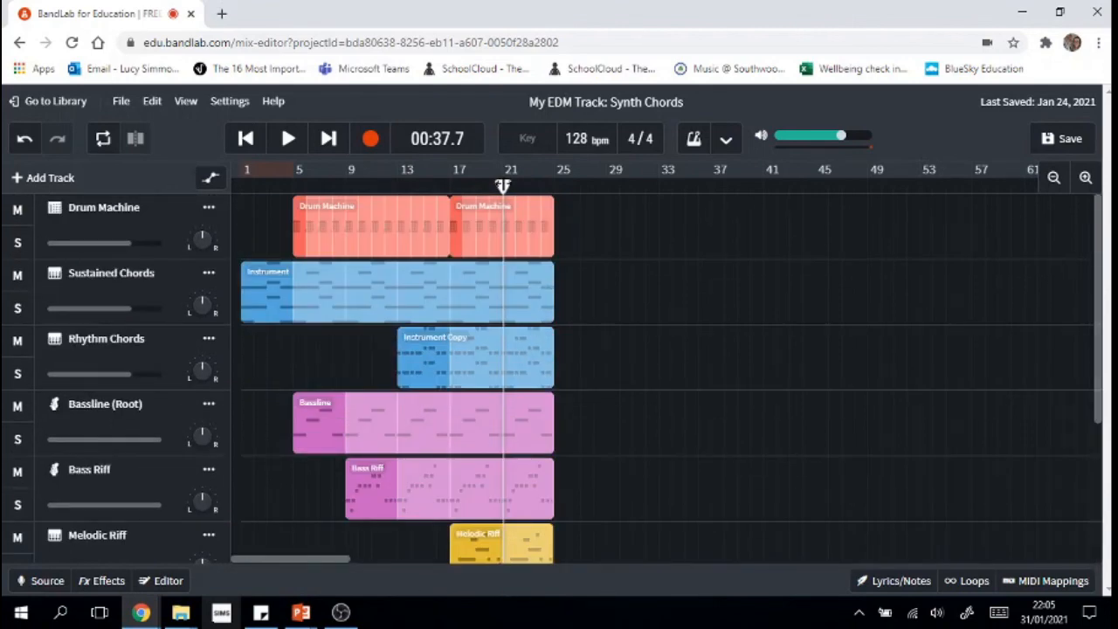
drag(502, 186, 241, 187)
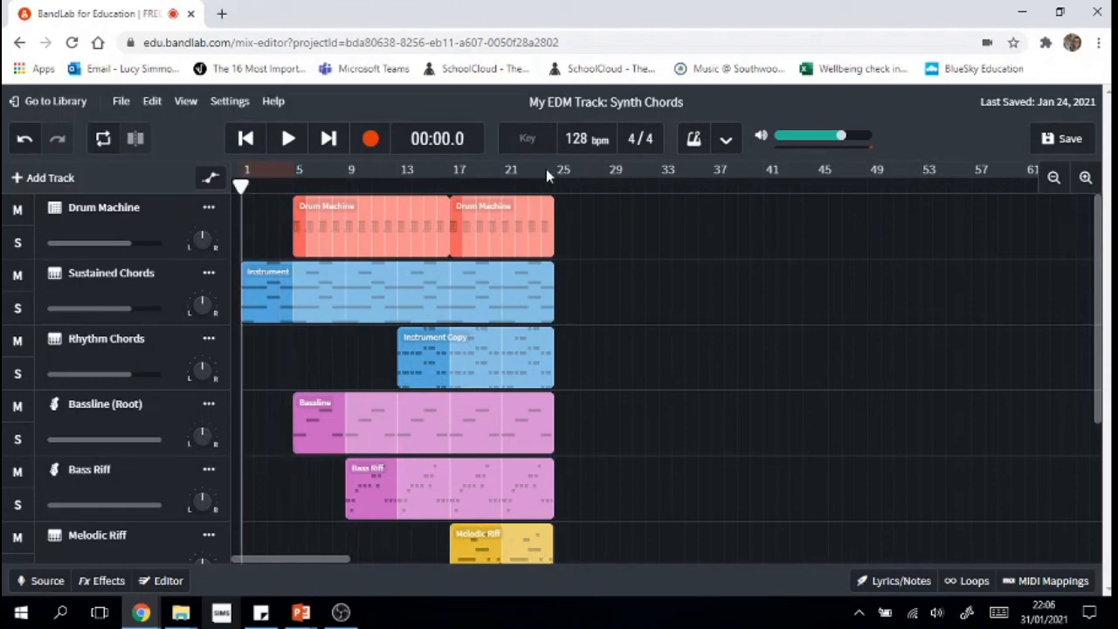
click(287, 140)
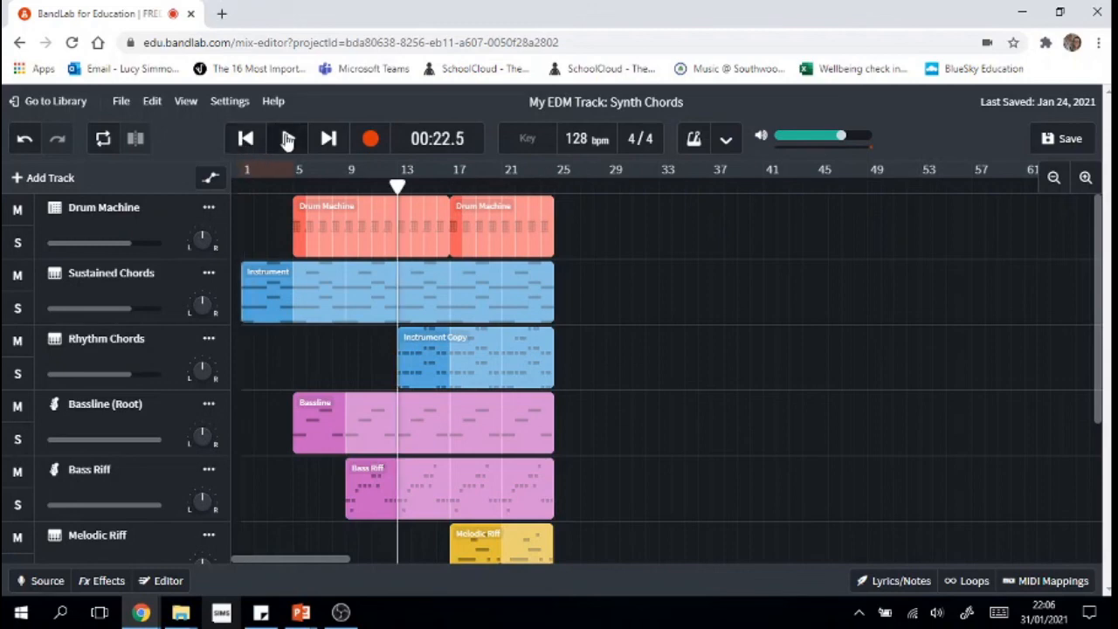
Step: Play the whole arrangement from the start to past its end, stop playback, and look over the tracks down to K-Chains Crash
drag(397, 186, 212, 188)
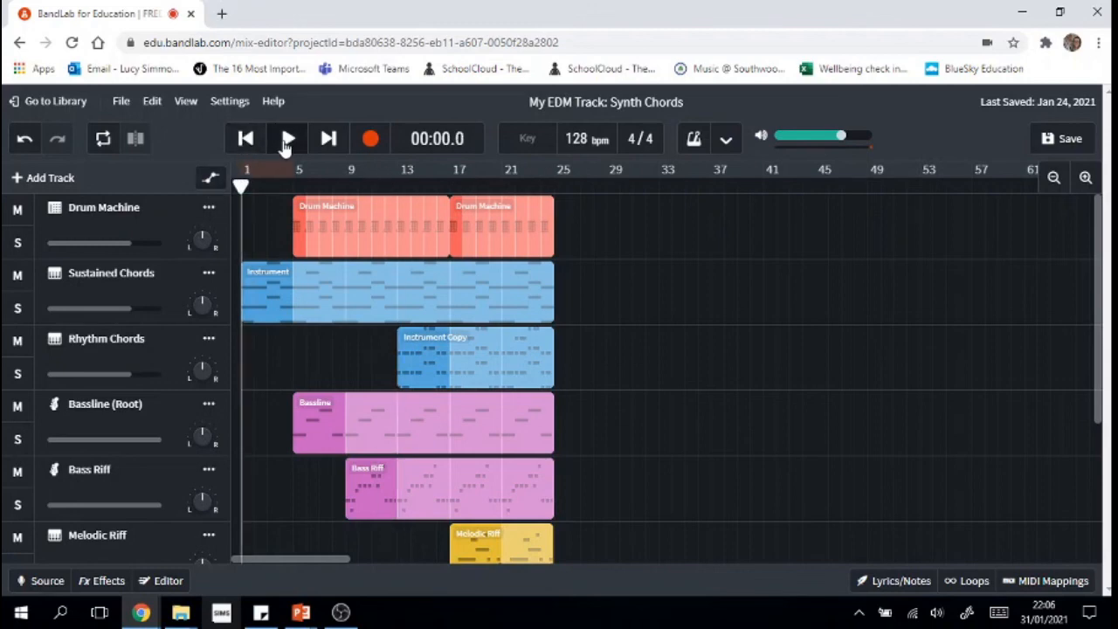
click(284, 144)
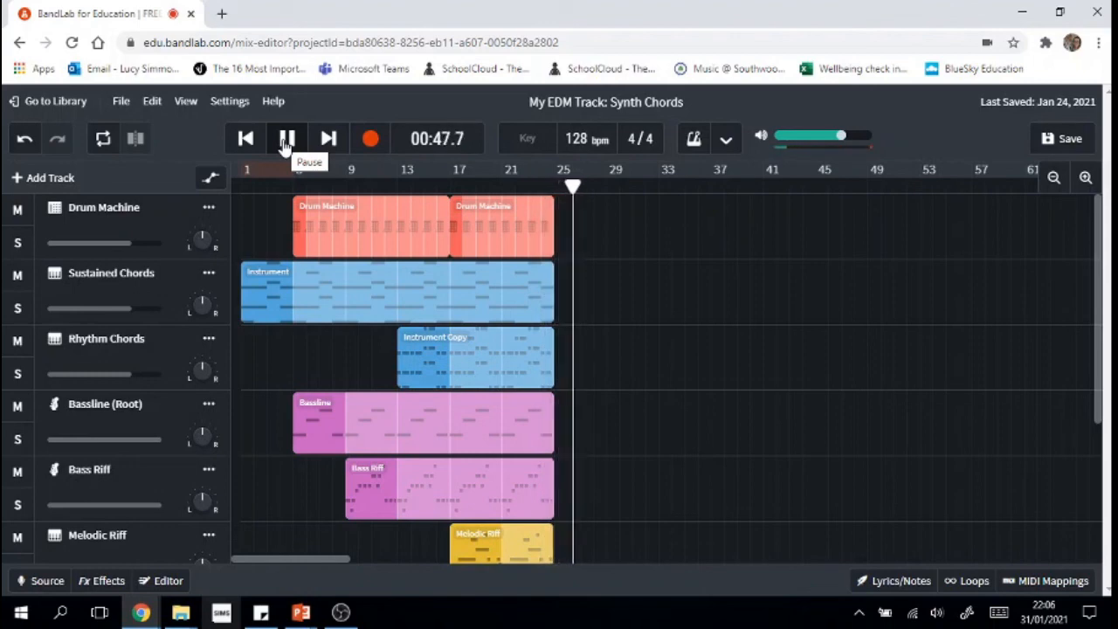
click(286, 140)
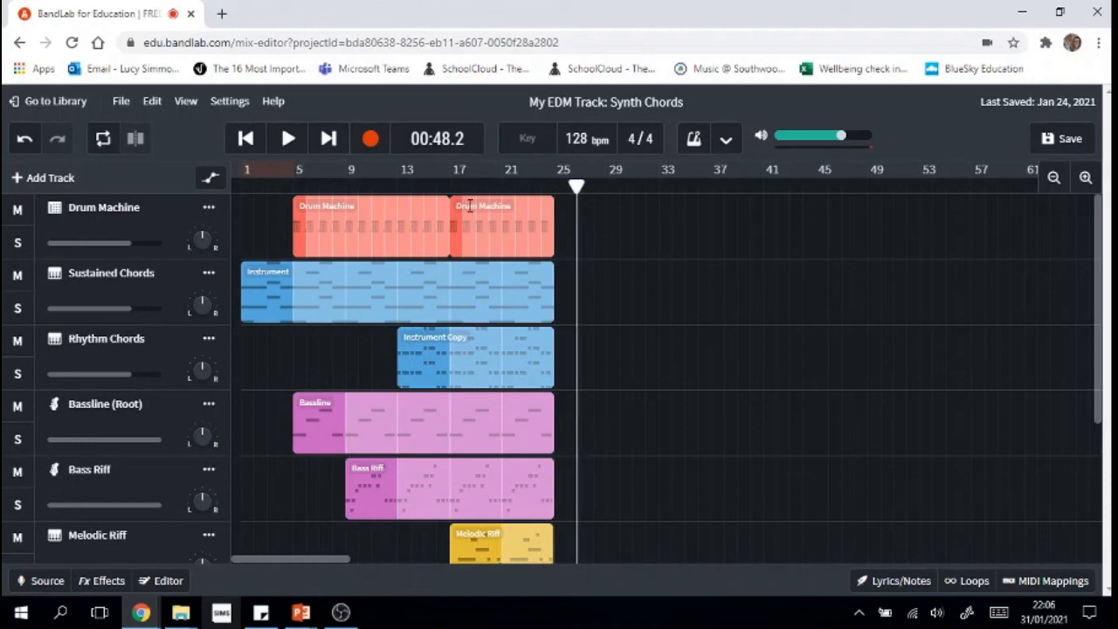
drag(1098, 276, 1103, 397)
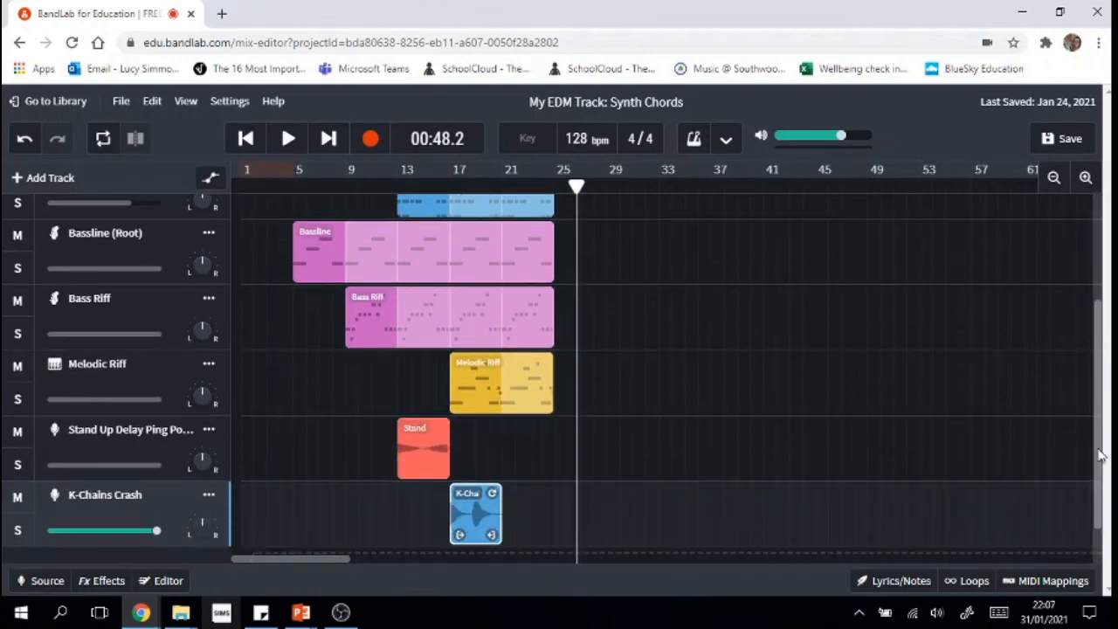
drag(1102, 445, 1106, 307)
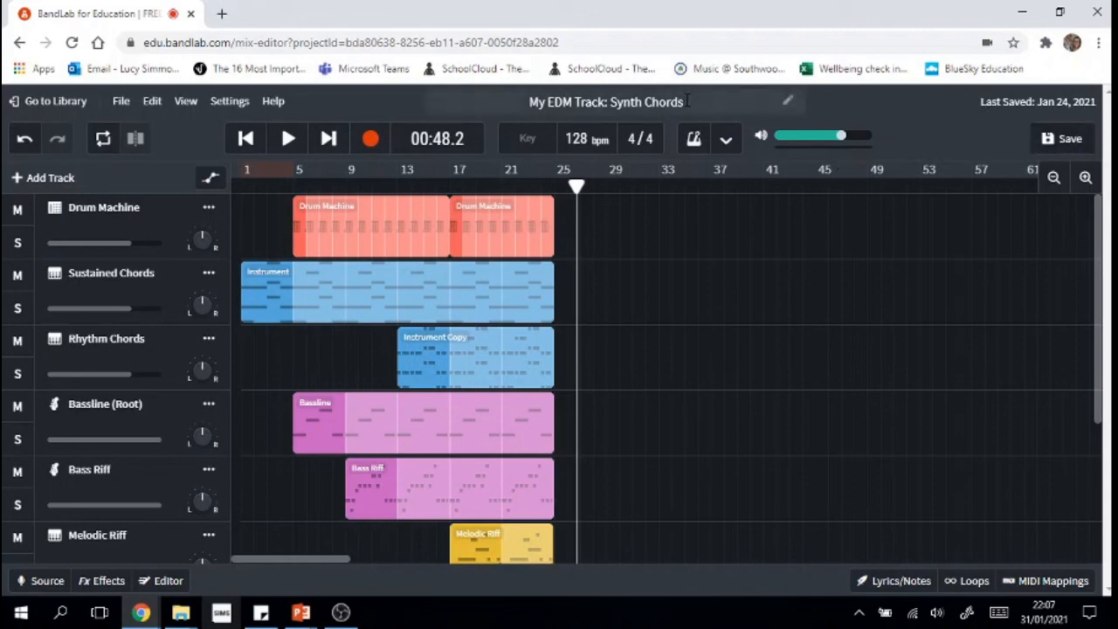
Step: Rename the project "My EDM Track: Mix in and Section A" and save it
key(BackSpace)
key(BackSpace)
key(BackSpace)
key(BackSpace)
key(BackSpace)
key(BackSpace)
key(BackSpace)
key(BackSpace)
key(BackSpace)
key(BackSpace)
key(BackSpace)
key(BackSpace)
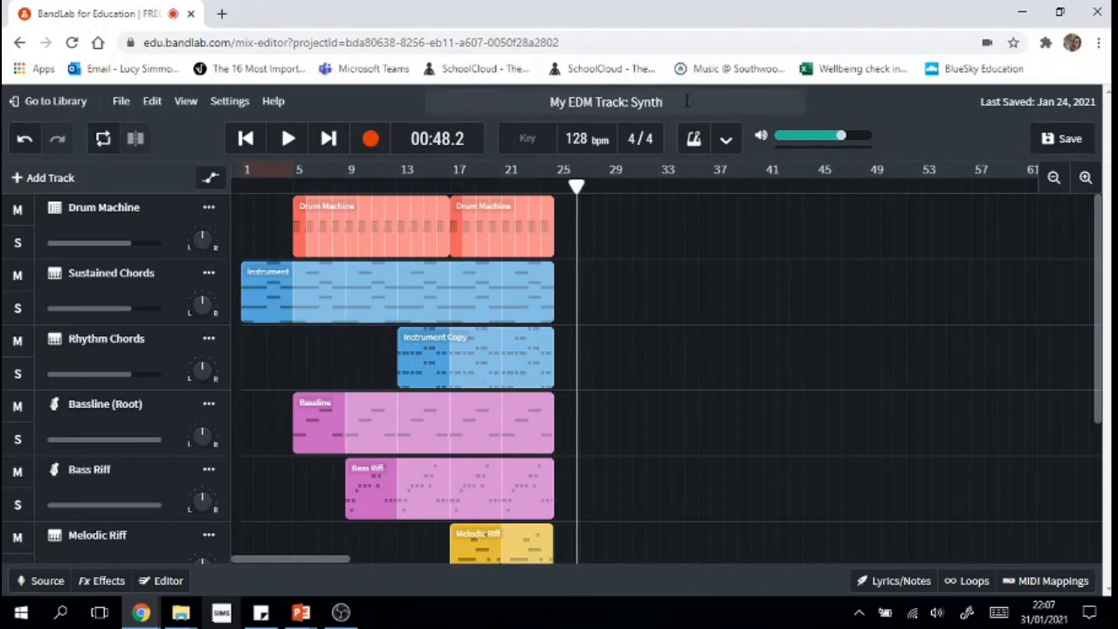
text(Mix)
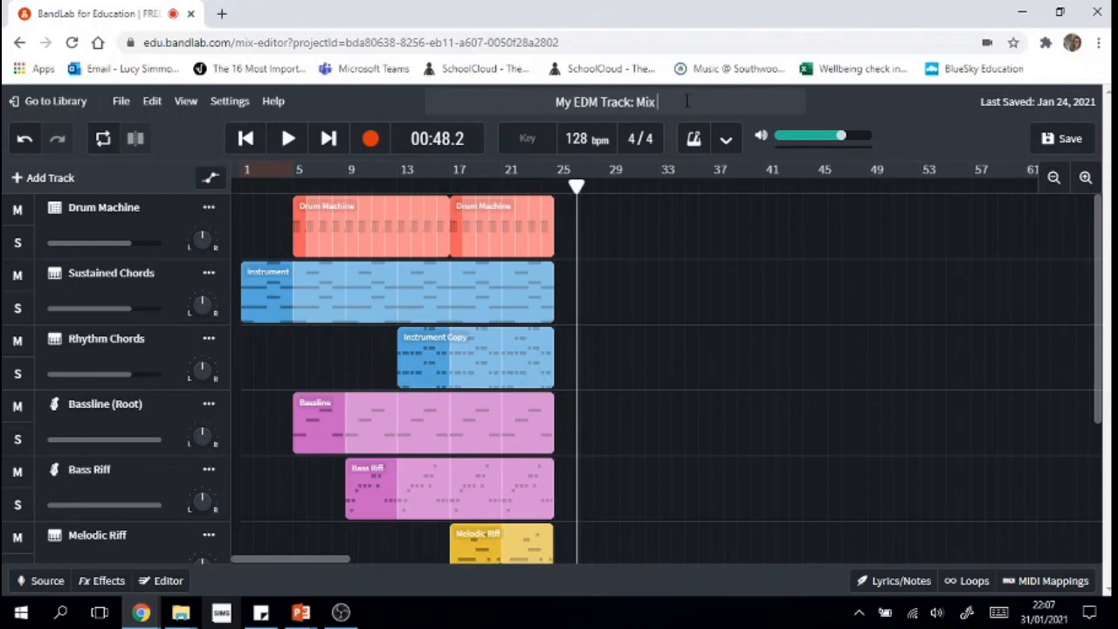
text( in and Section)
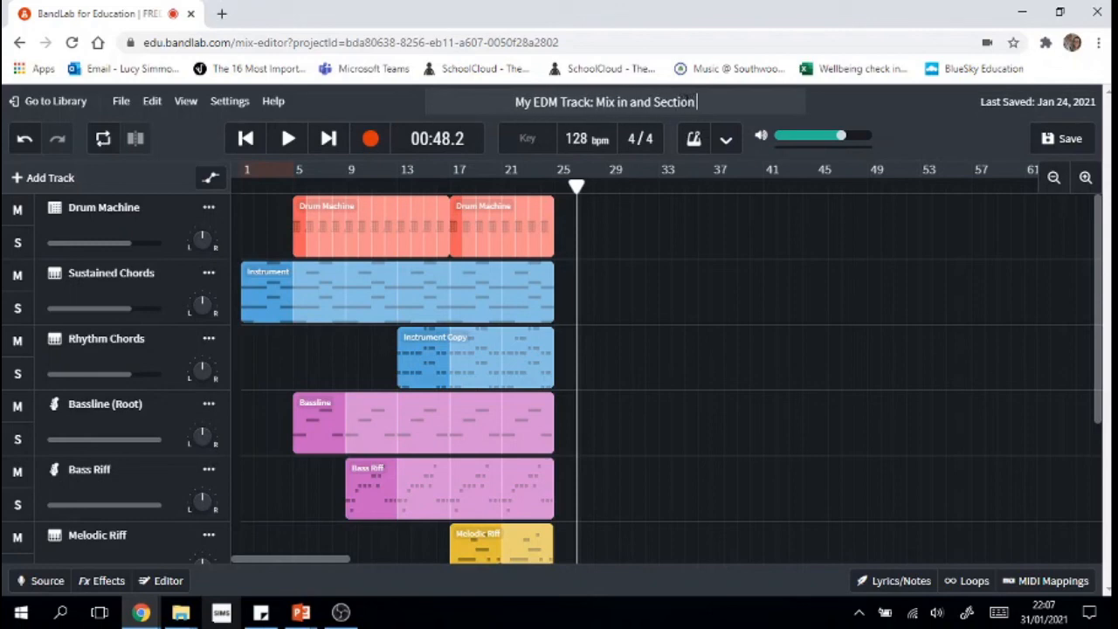
text( A)
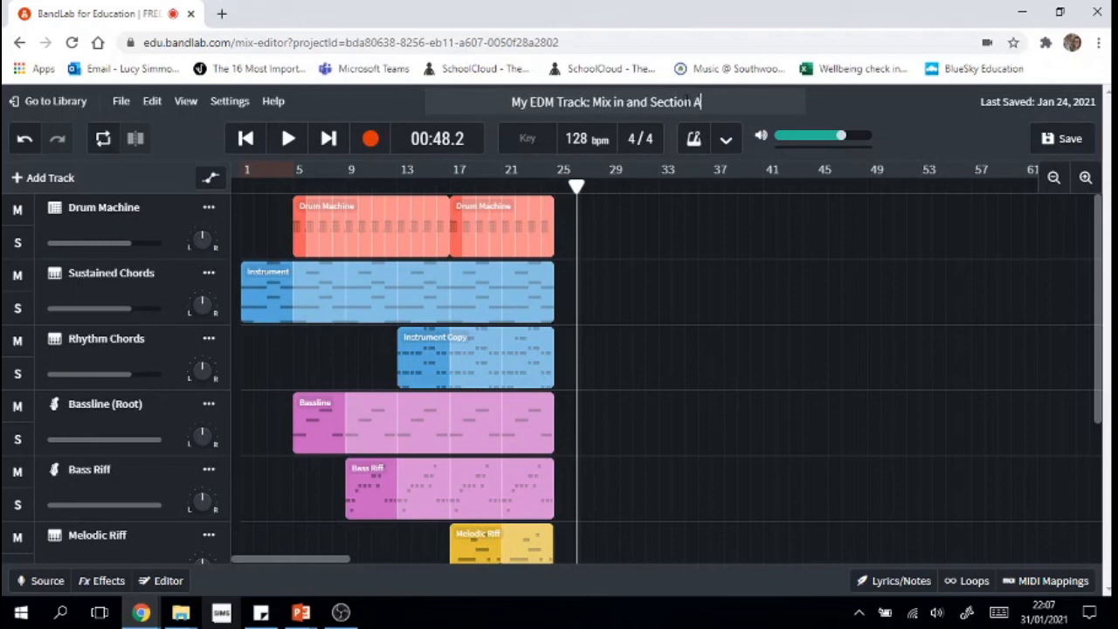
click(1065, 139)
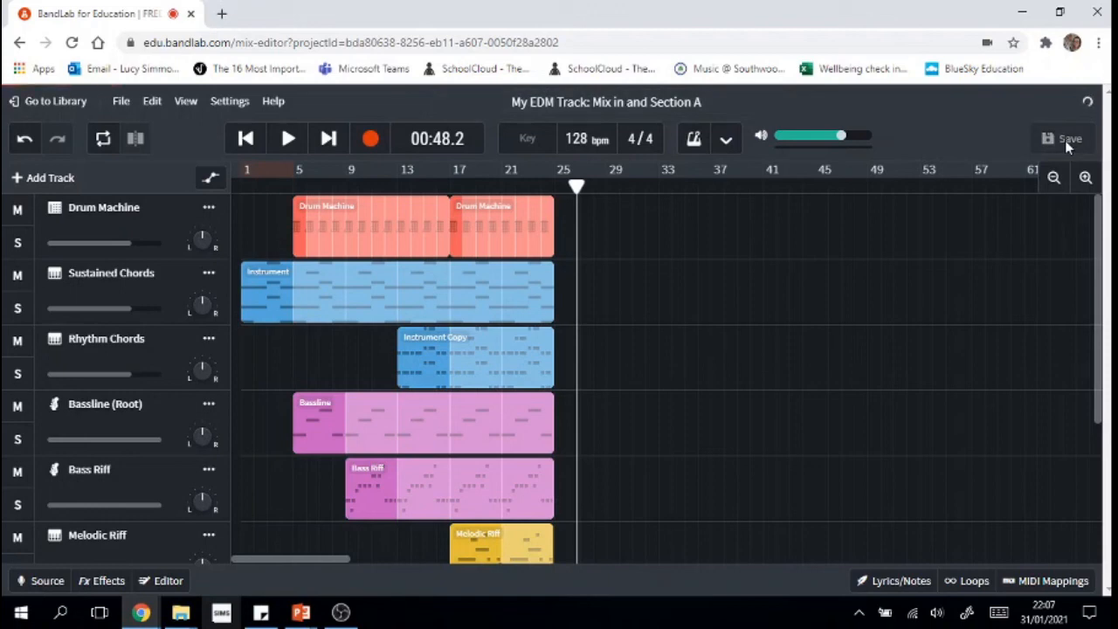